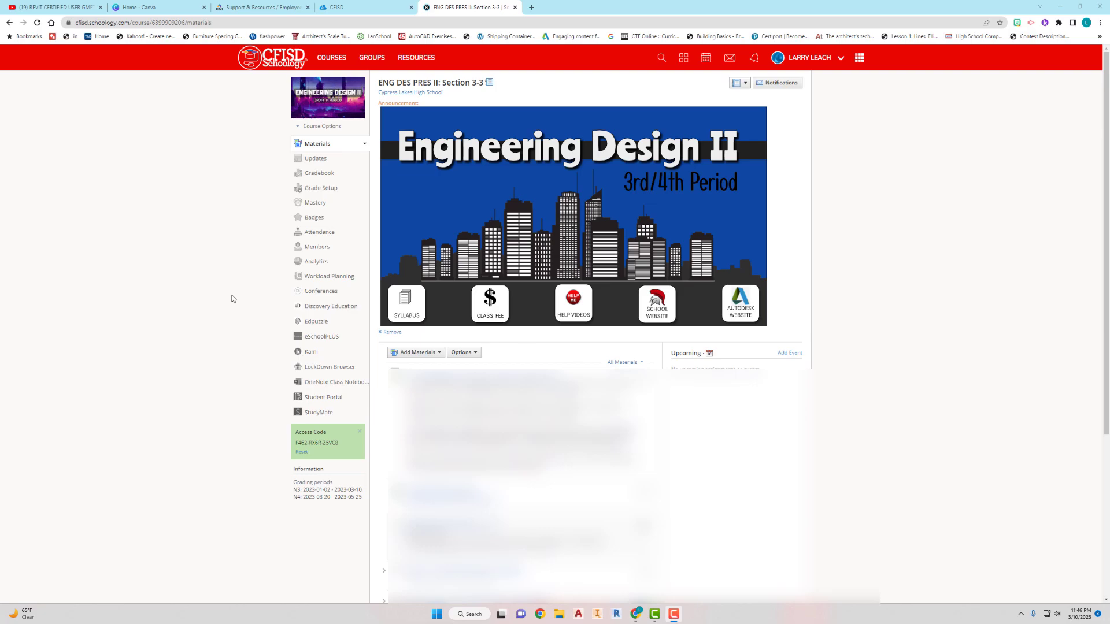
Display the overview of all Schoology courses with their course card images
{"action": "mouse_move", "coordinate": [364, 95]}
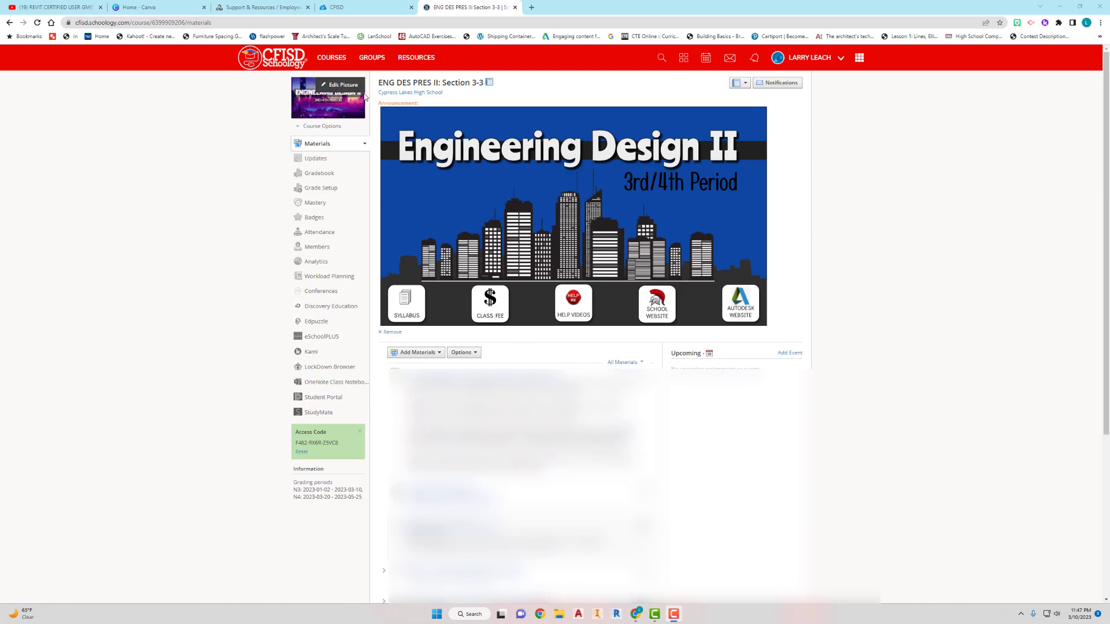
{"action": "left_click", "coordinate": [339, 60]}
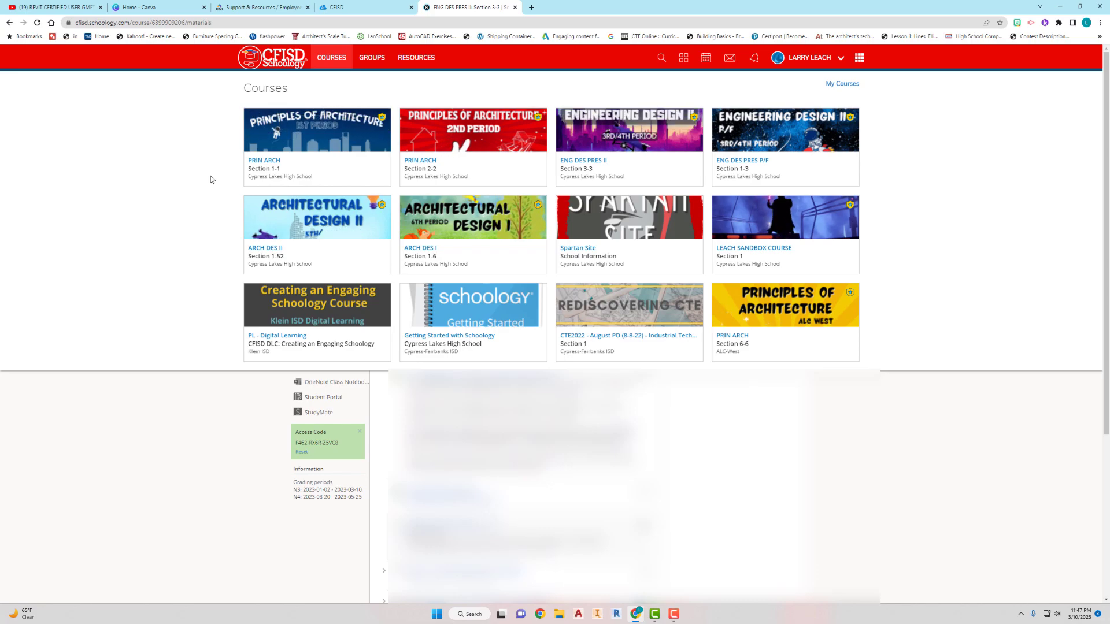
Switch to Canva, open the pricing comparison and review the free plans for teachers and schools
{"action": "left_click", "coordinate": [169, 8]}
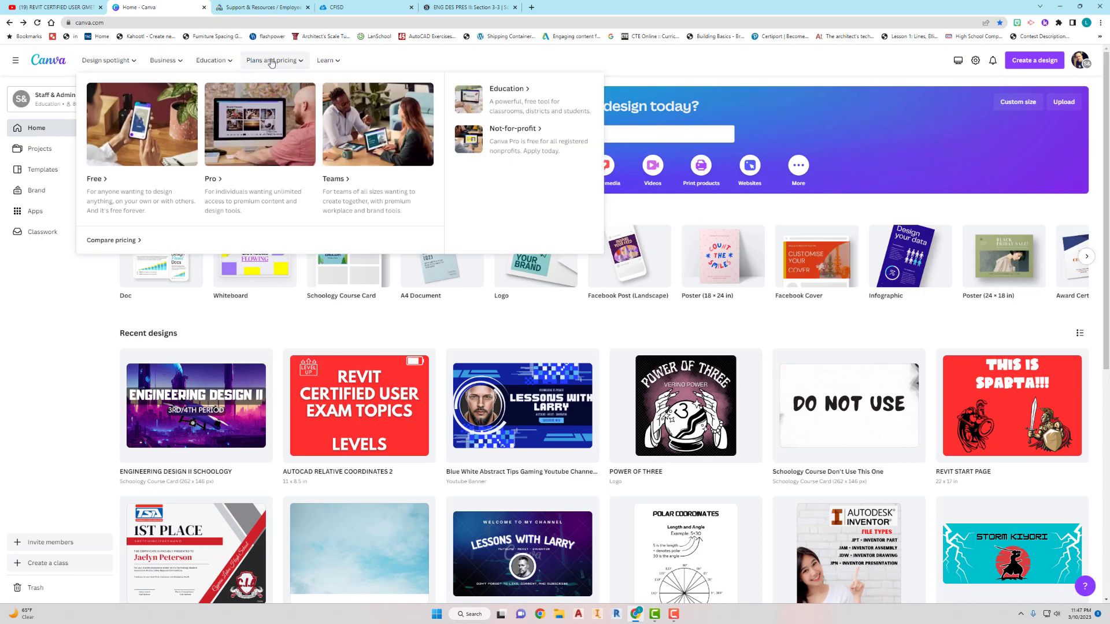
{"action": "mouse_move", "coordinate": [278, 63]}
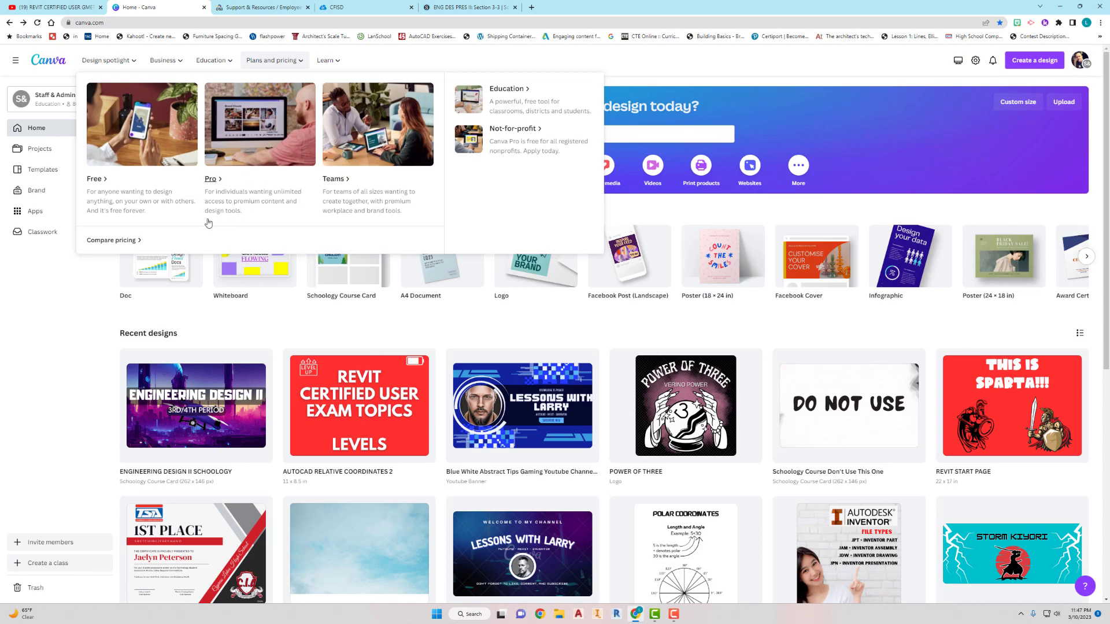
{"action": "left_click", "coordinate": [126, 241]}
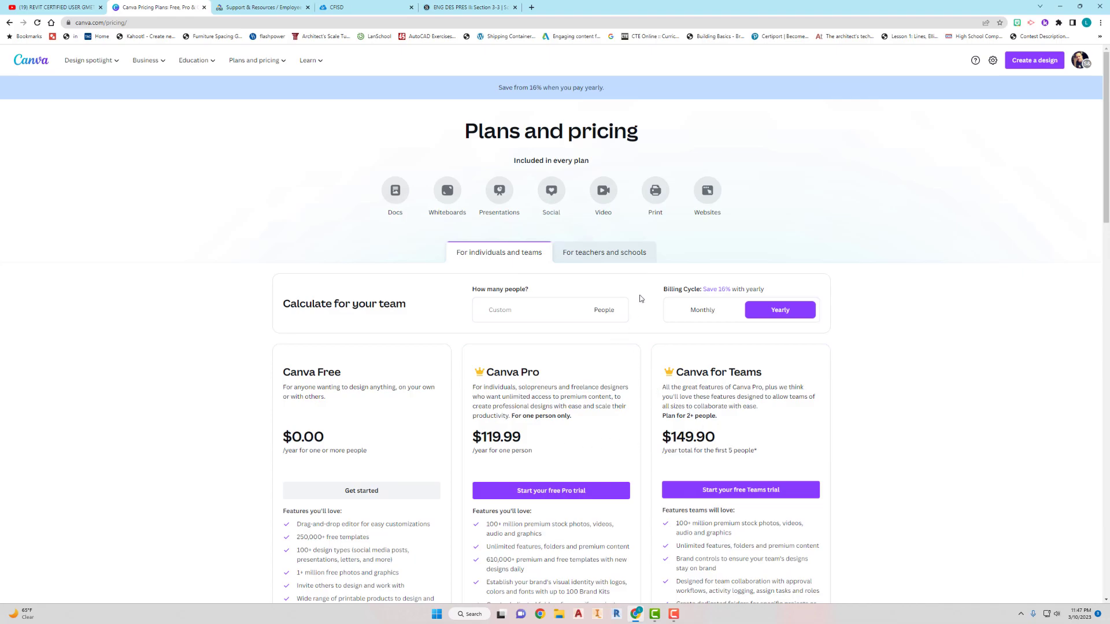
{"action": "left_click", "coordinate": [600, 258]}
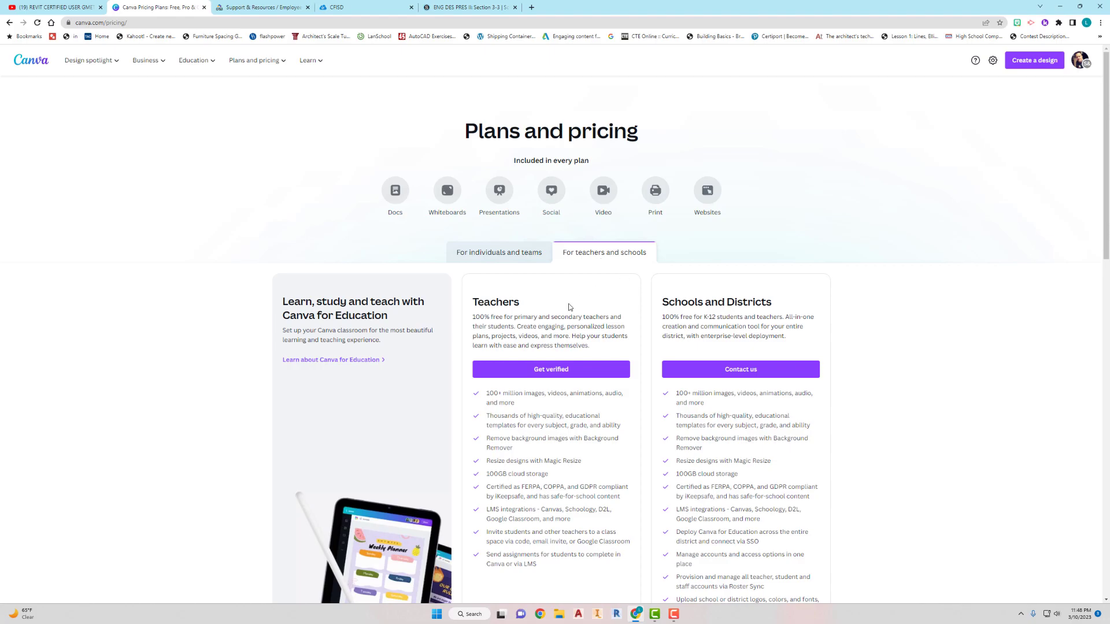
{"action": "scroll", "coordinate": [516, 320], "scroll_direction": "down", "scroll_amount": 2}
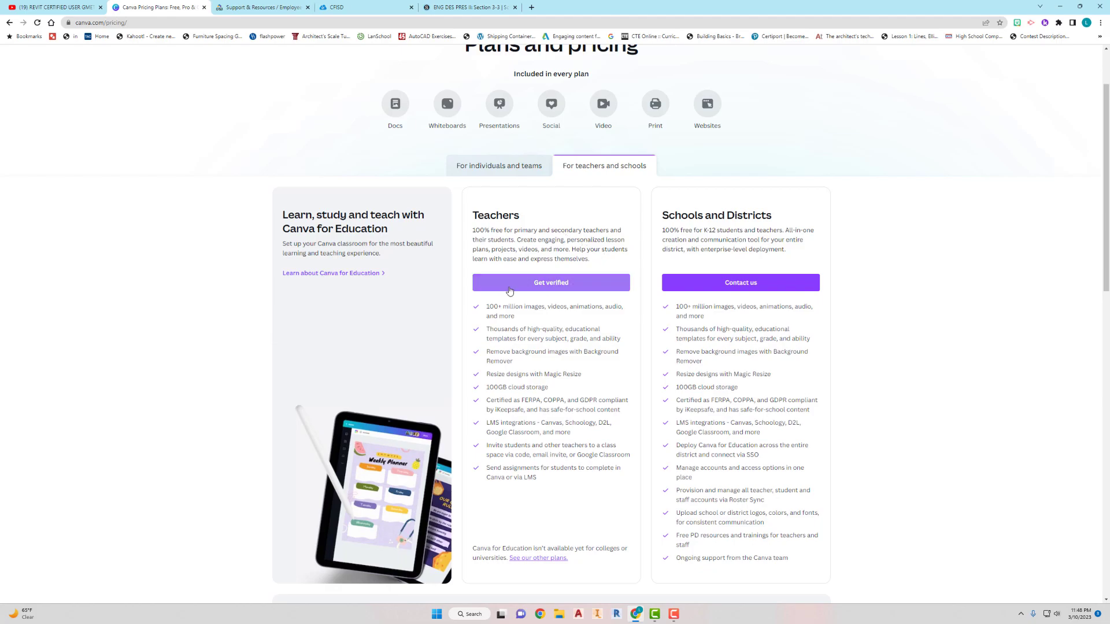
{"action": "scroll", "coordinate": [572, 288], "scroll_direction": "down", "scroll_amount": 1}
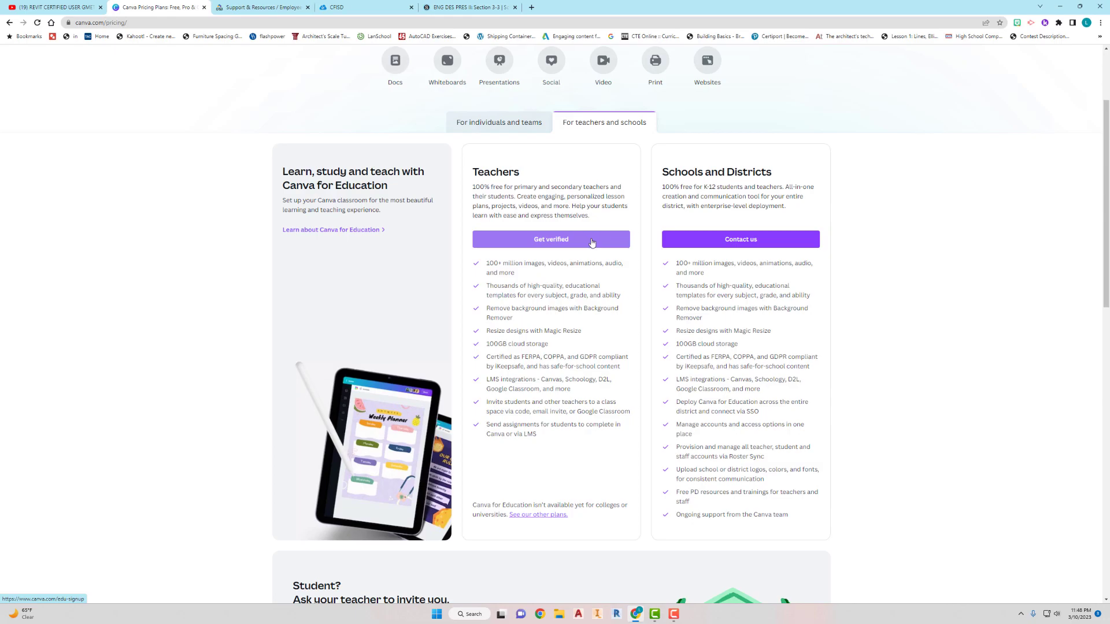
{"action": "scroll", "coordinate": [590, 315], "scroll_direction": "up", "scroll_amount": 1}
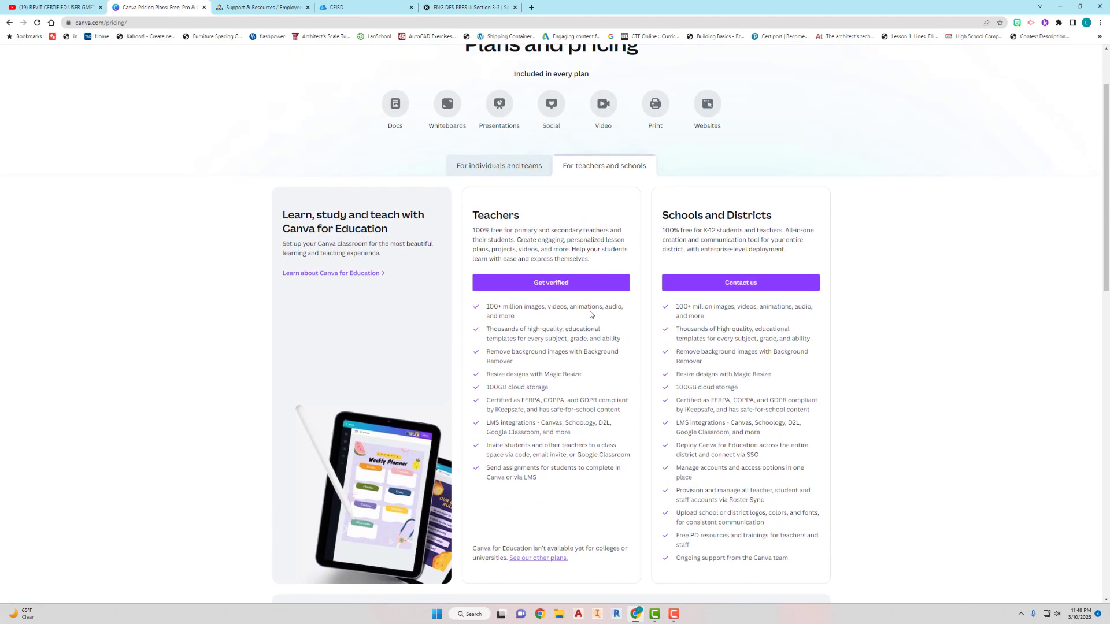
{"action": "scroll", "coordinate": [591, 315], "scroll_direction": "up", "scroll_amount": 2}
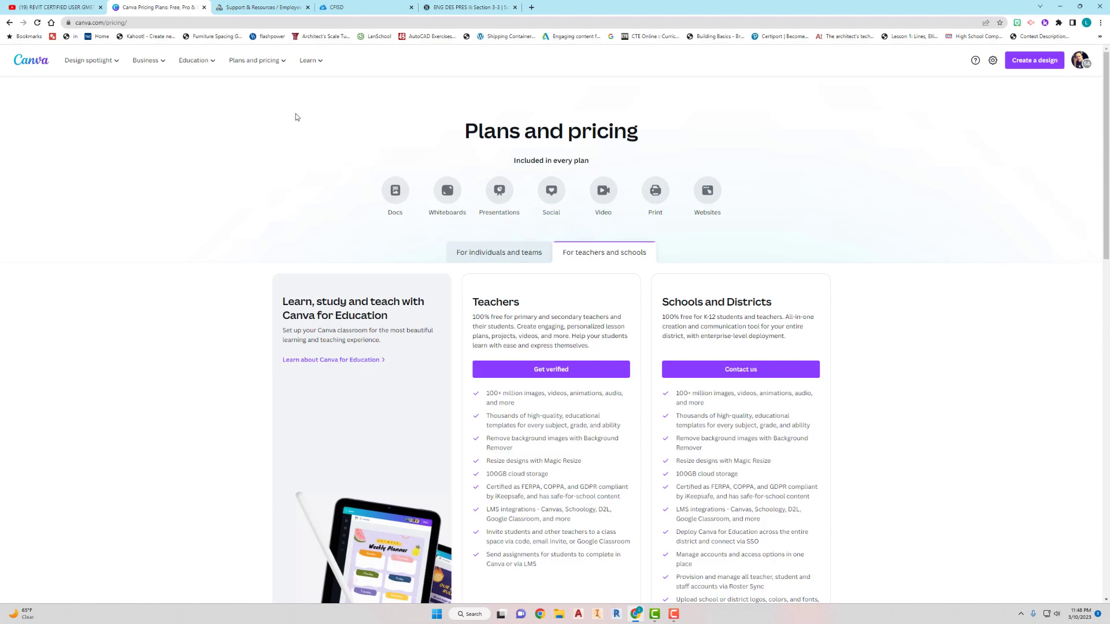
Search the design types for SCHOOLOGY and create a blank Schoology Course Card design
{"action": "left_click", "coordinate": [1035, 65]}
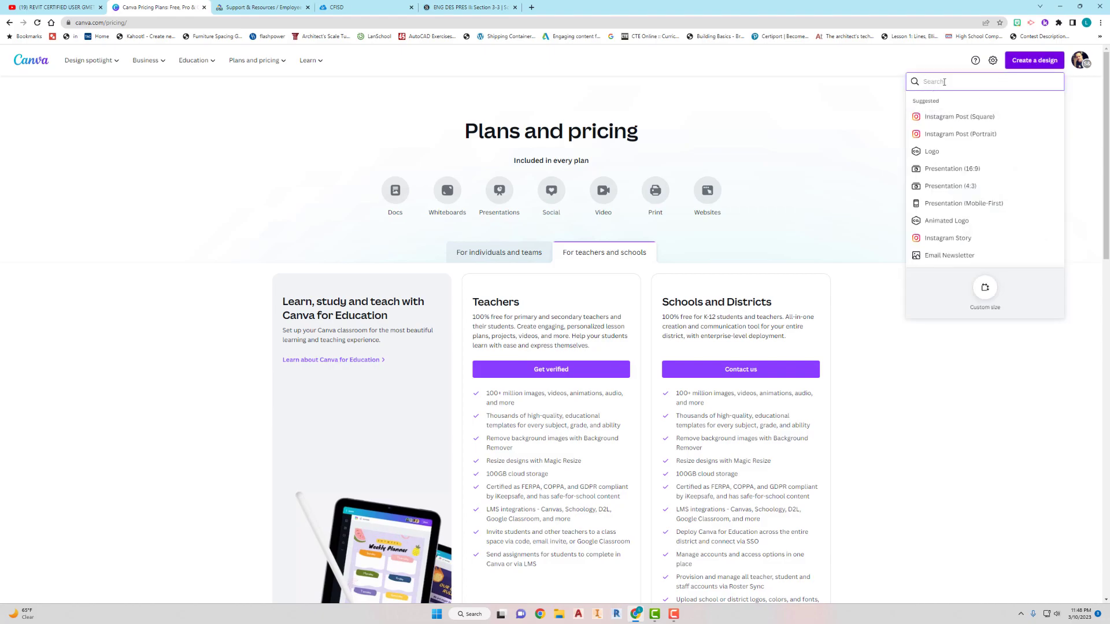
{"action": "type", "text": "SCH"}
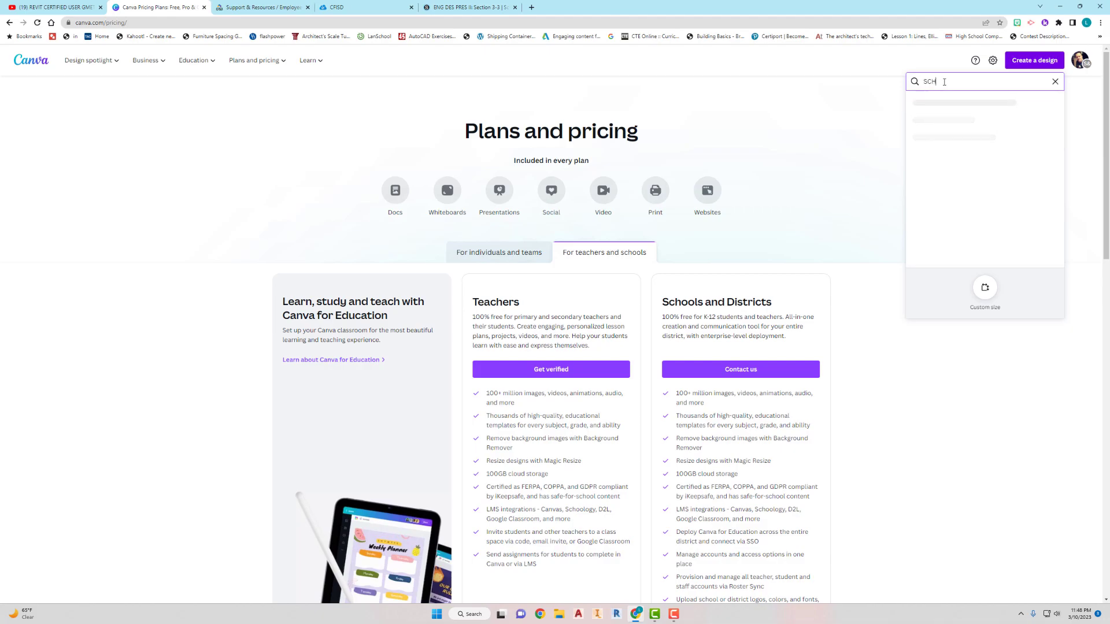
{"action": "type", "text": "OOLOGY"}
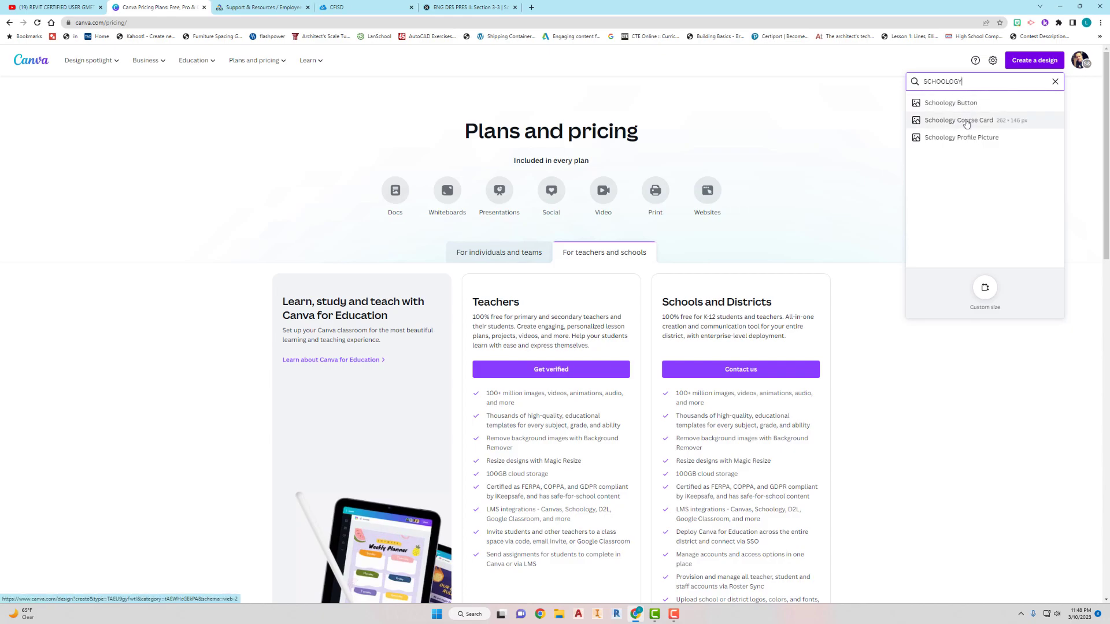
{"action": "left_click", "coordinate": [958, 122]}
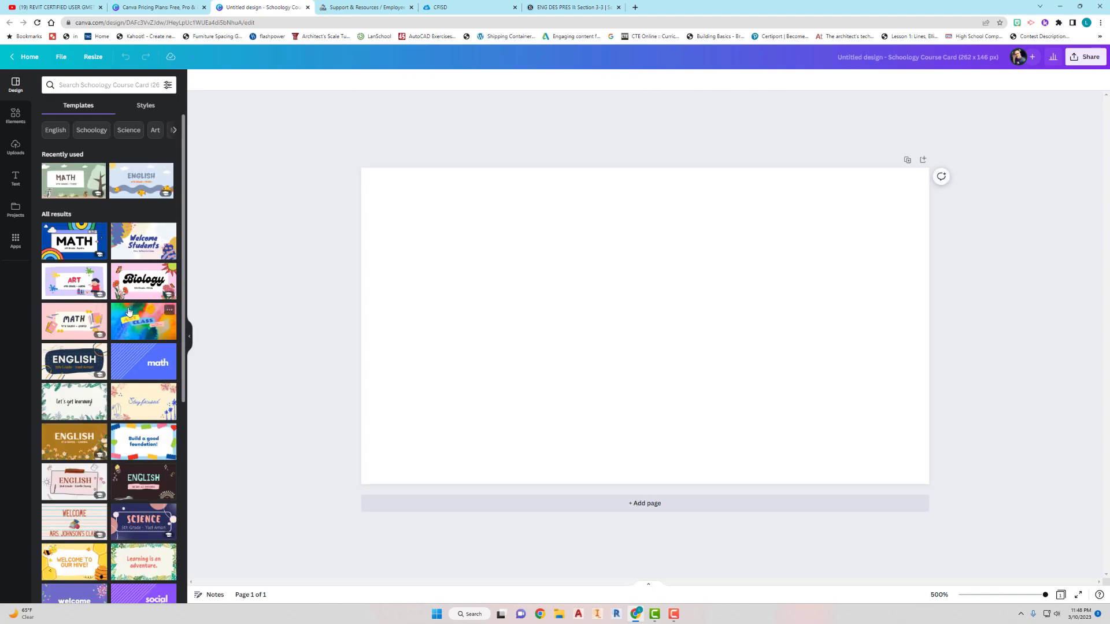
Browse the ready-made Schoology course card templates for different subjects and return to the start of the list
{"action": "scroll", "coordinate": [128, 313], "scroll_direction": "down", "scroll_amount": 3}
{"action": "scroll", "coordinate": [128, 313], "scroll_direction": "down", "scroll_amount": 5}
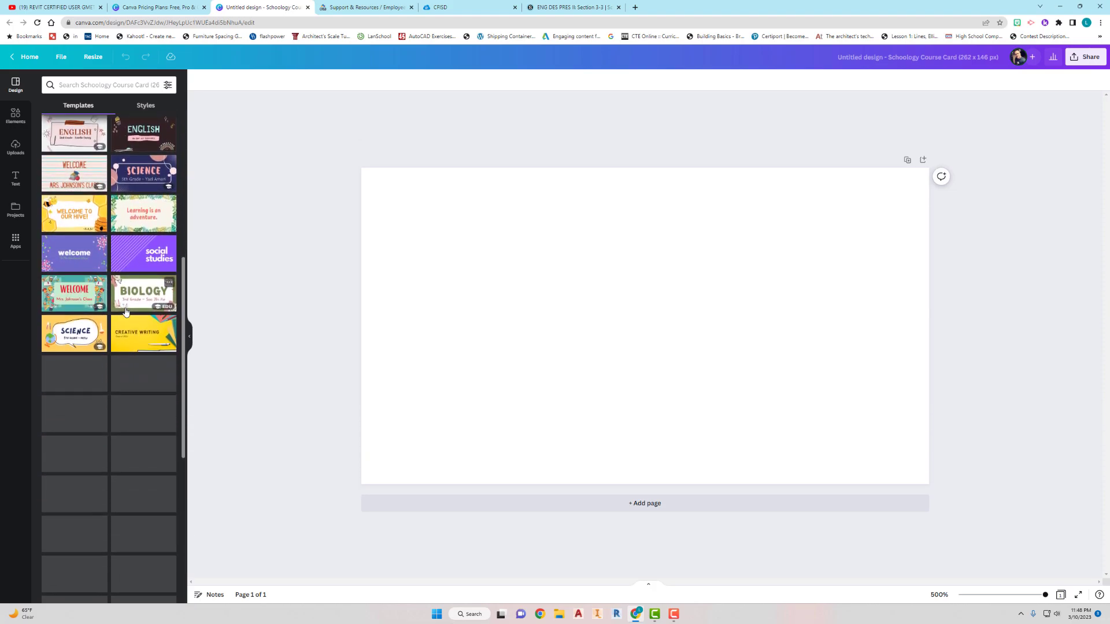
{"action": "scroll", "coordinate": [136, 267], "scroll_direction": "down", "scroll_amount": 4}
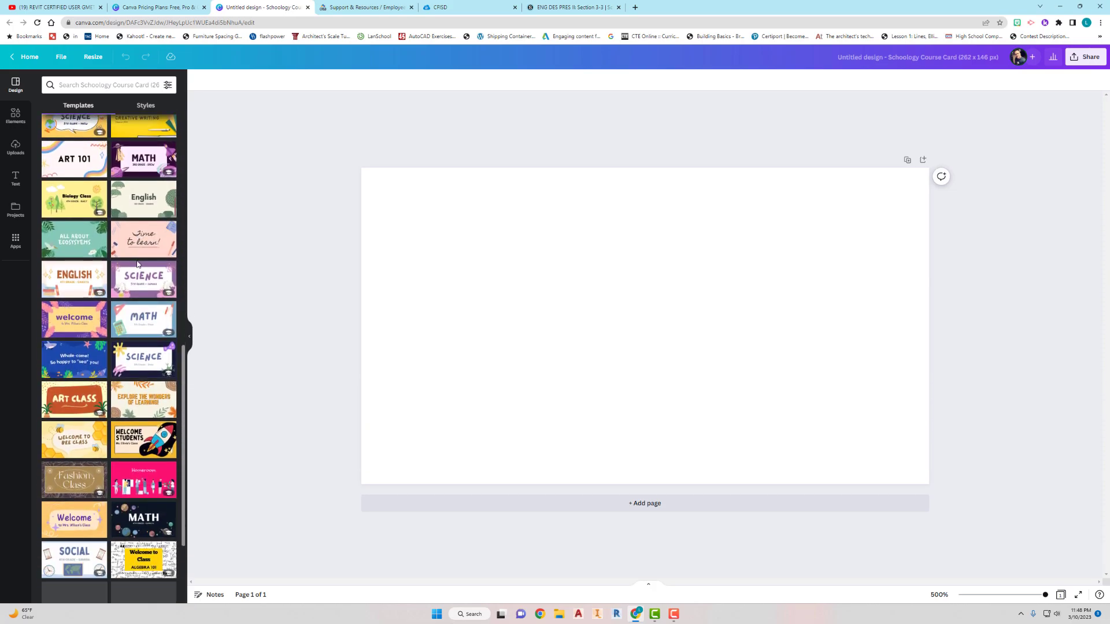
{"action": "scroll", "coordinate": [136, 267], "scroll_direction": "down", "scroll_amount": 4}
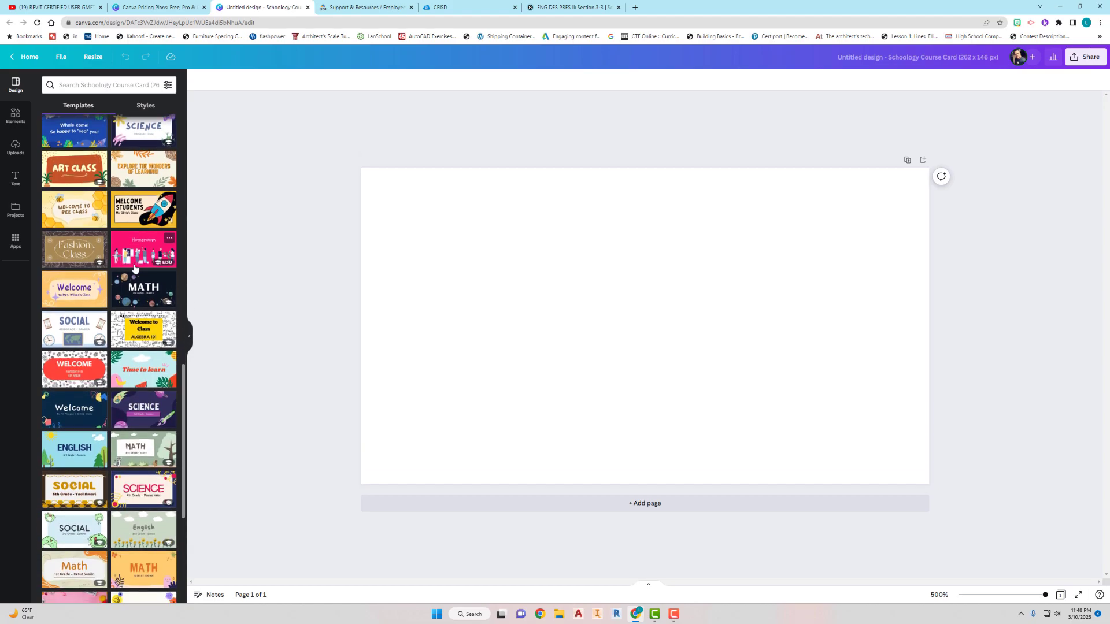
{"action": "scroll", "coordinate": [134, 270], "scroll_direction": "down", "scroll_amount": 4}
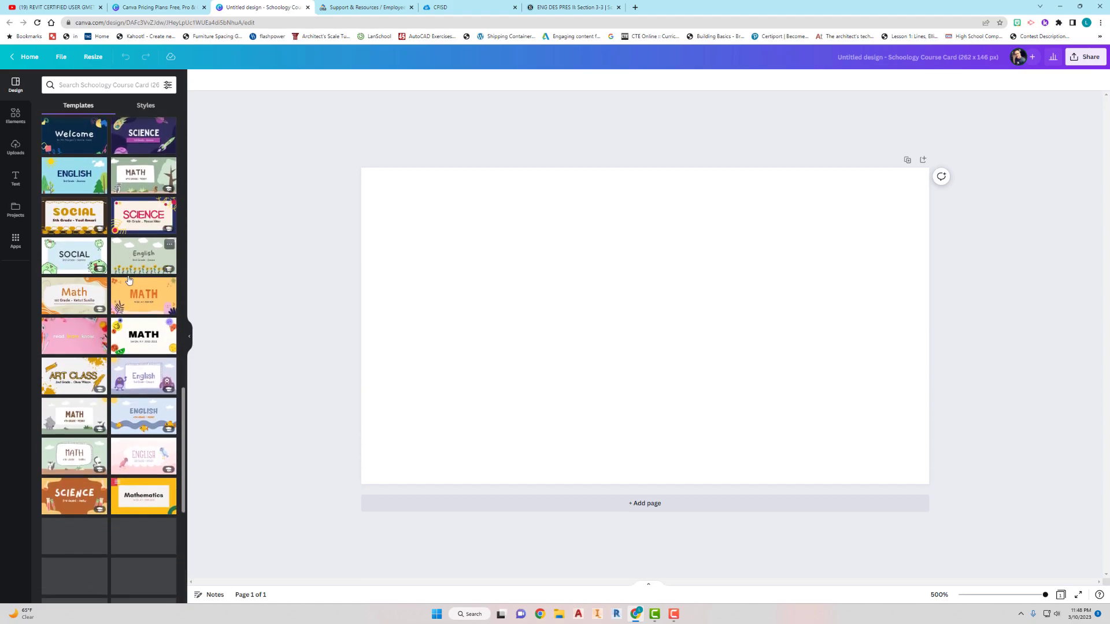
{"action": "scroll", "coordinate": [122, 283], "scroll_direction": "down", "scroll_amount": 6}
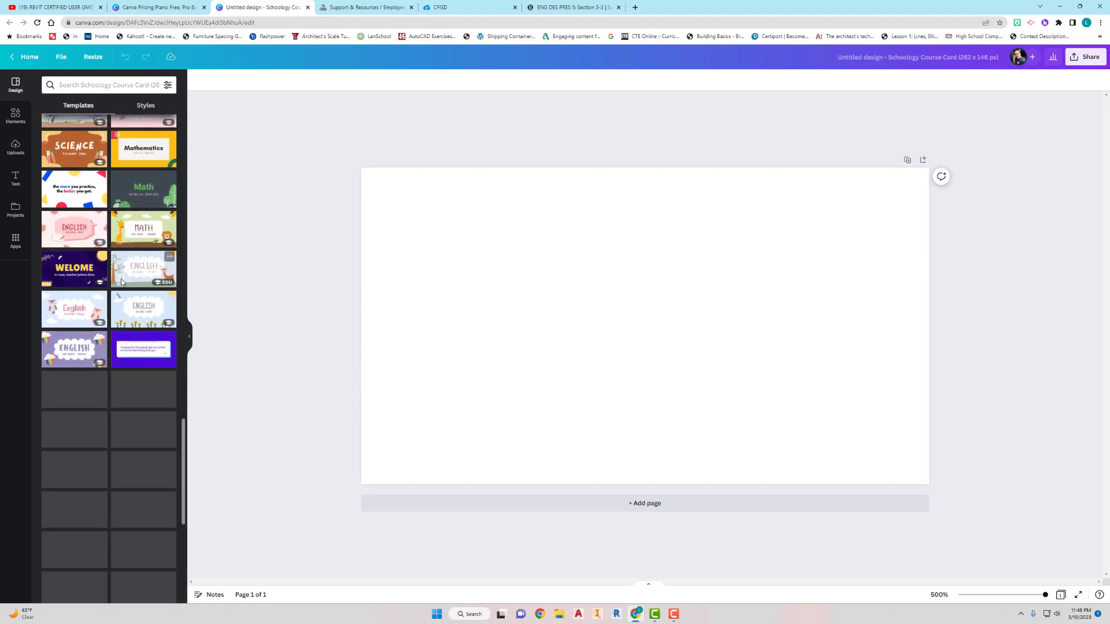
{"action": "scroll", "coordinate": [127, 283], "scroll_direction": "up", "scroll_amount": 5}
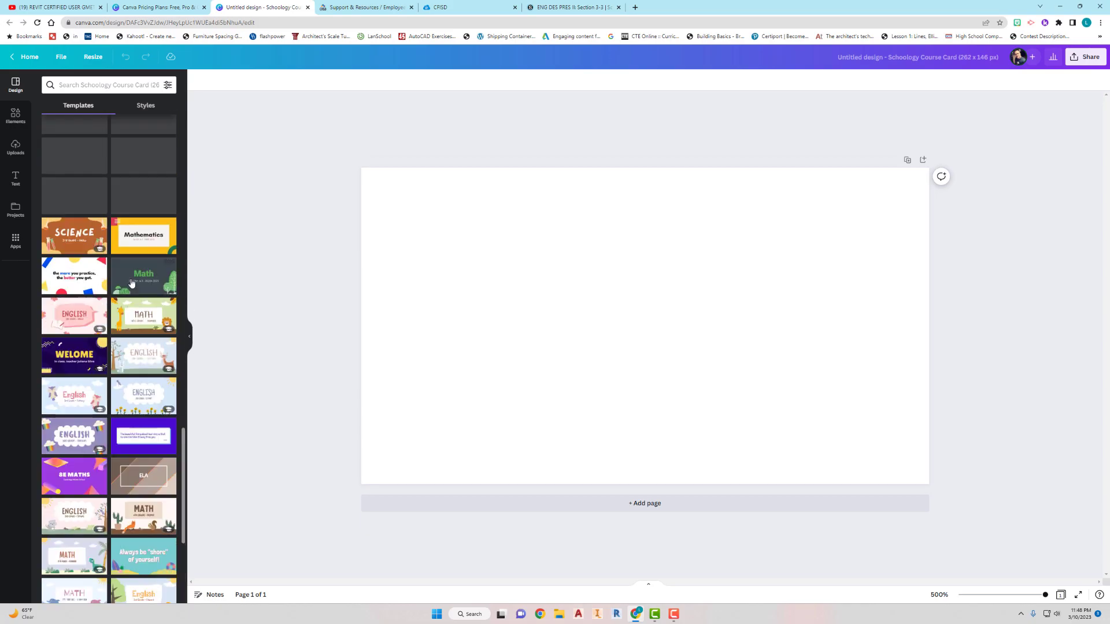
{"action": "scroll", "coordinate": [130, 283], "scroll_direction": "up", "scroll_amount": 6}
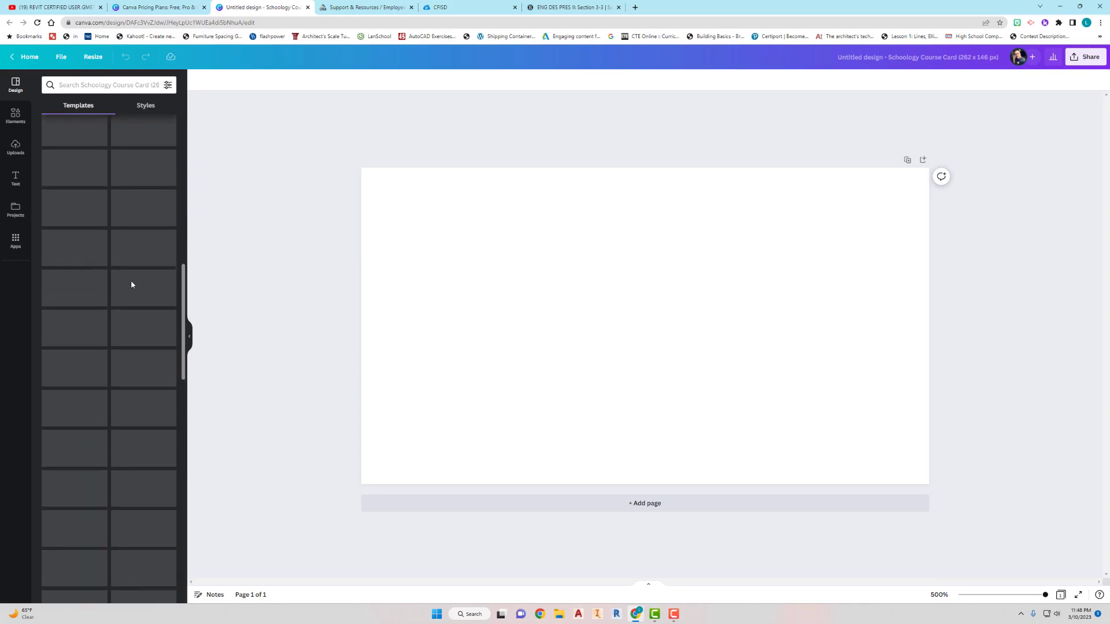
{"action": "scroll", "coordinate": [134, 283], "scroll_direction": "up", "scroll_amount": 5}
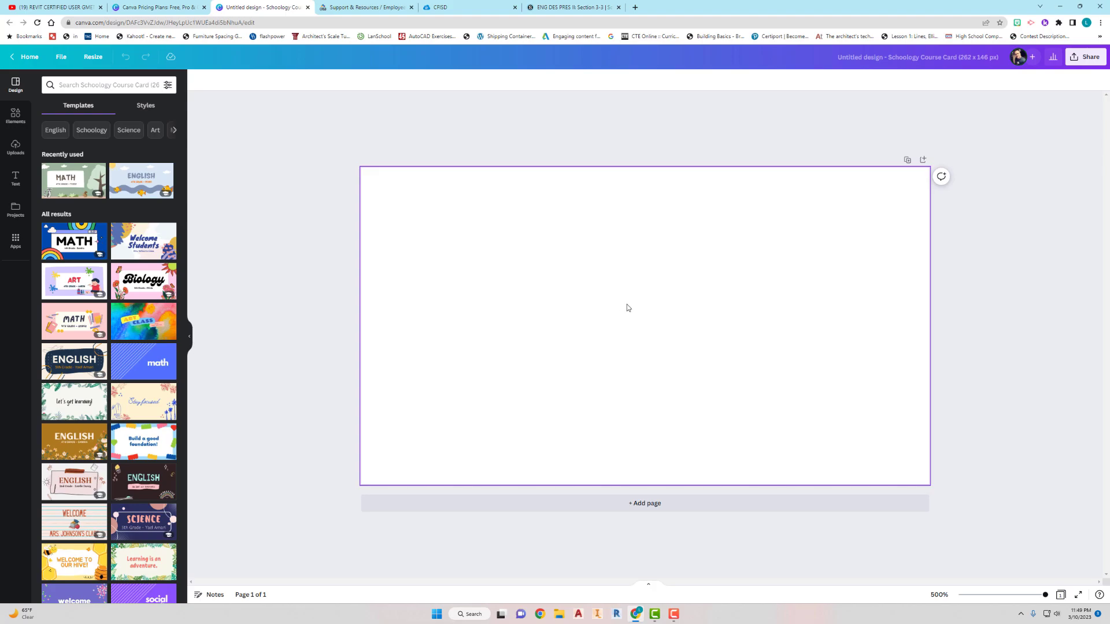
Search the elements for NIGHT BACKGROUND and show all matching graphics
{"action": "left_click", "coordinate": [681, 324]}
{"action": "left_click", "coordinate": [16, 115]}
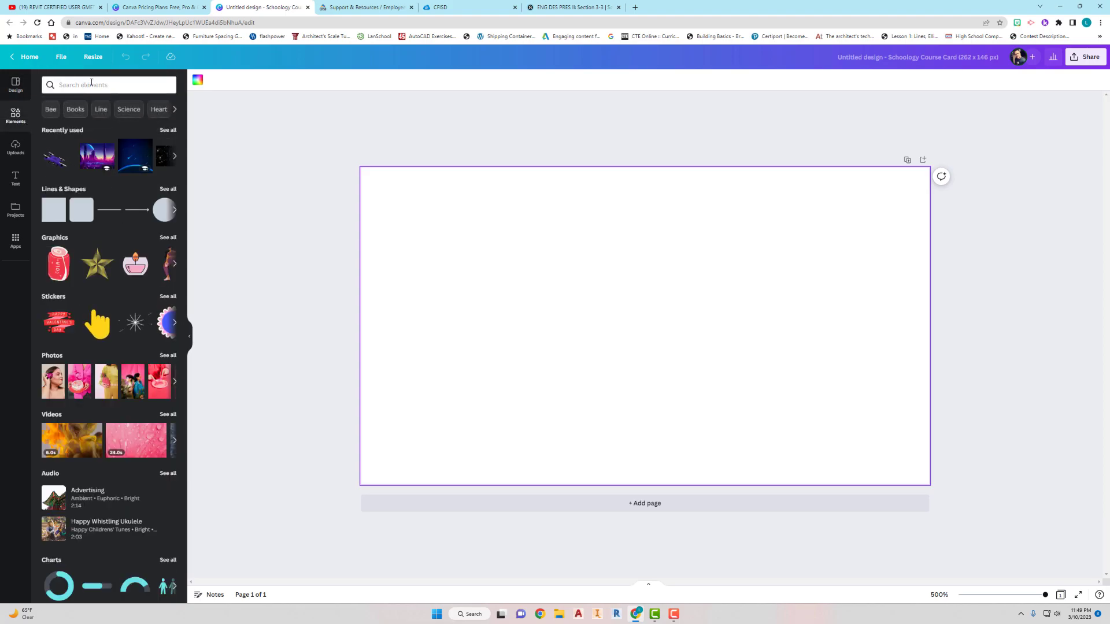
{"action": "left_click", "coordinate": [91, 83]}
{"action": "type", "text": "NIGHT"}
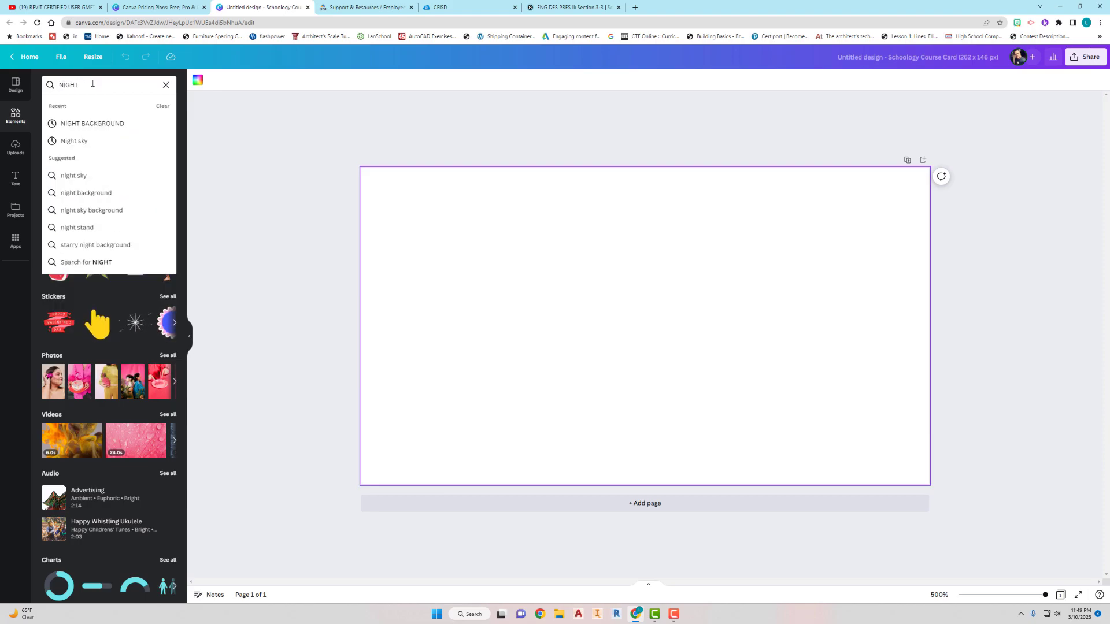
{"action": "left_click", "coordinate": [92, 123]}
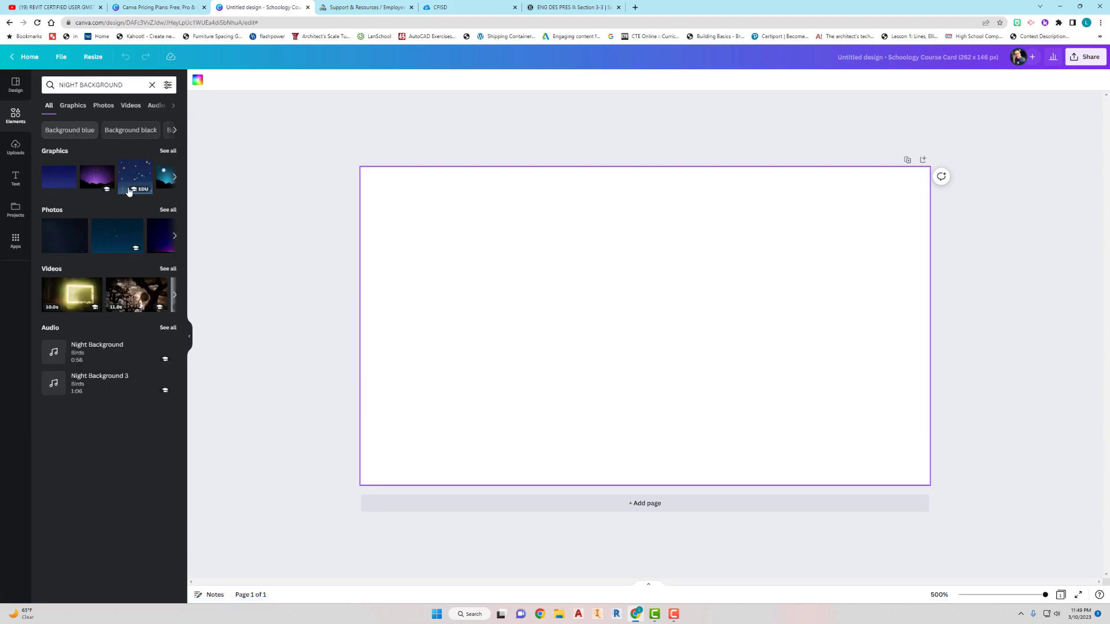
{"action": "left_click", "coordinate": [168, 151]}
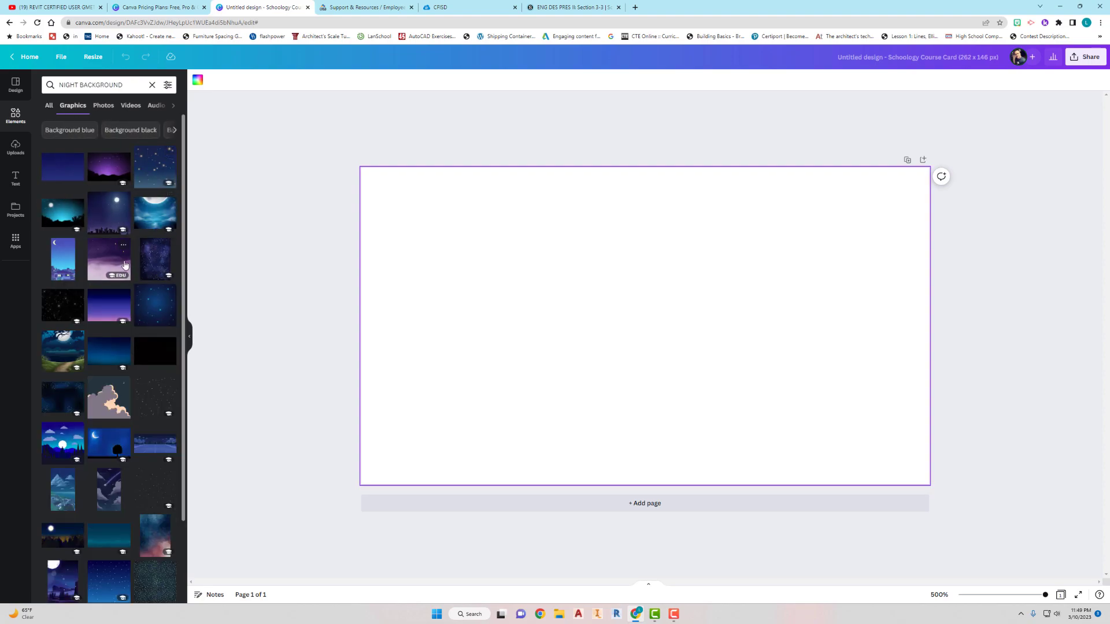
Find the wide blue-green starry sky graphic with a shooting star and add it to the blank card
{"action": "scroll", "coordinate": [124, 263], "scroll_direction": "down", "scroll_amount": 2}
{"action": "scroll", "coordinate": [124, 263], "scroll_direction": "down", "scroll_amount": 5}
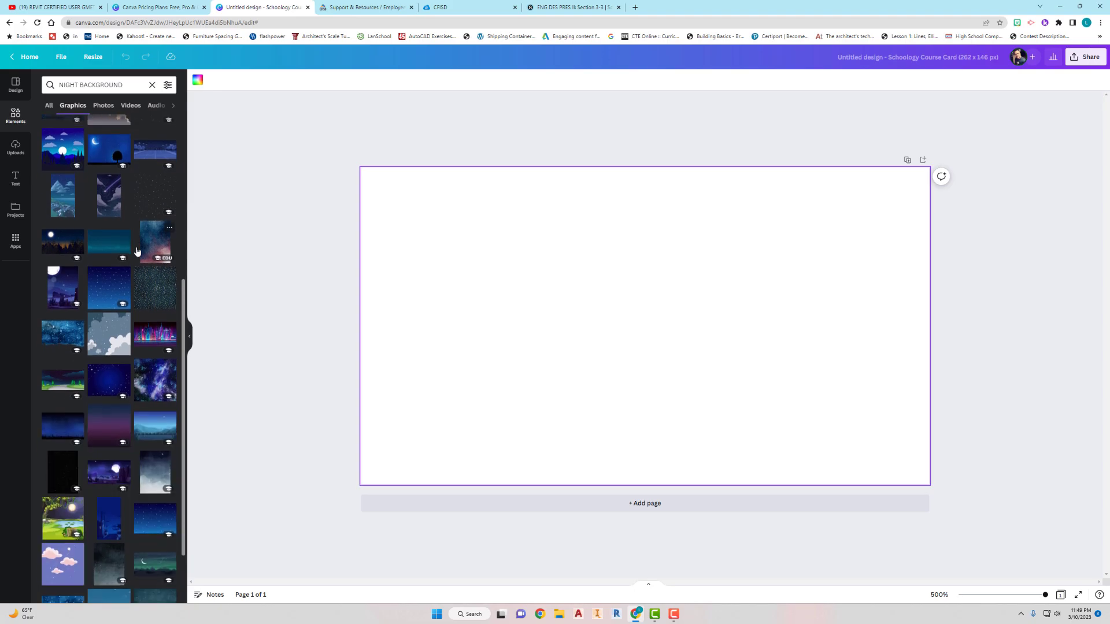
{"action": "scroll", "coordinate": [141, 274], "scroll_direction": "down", "scroll_amount": 5}
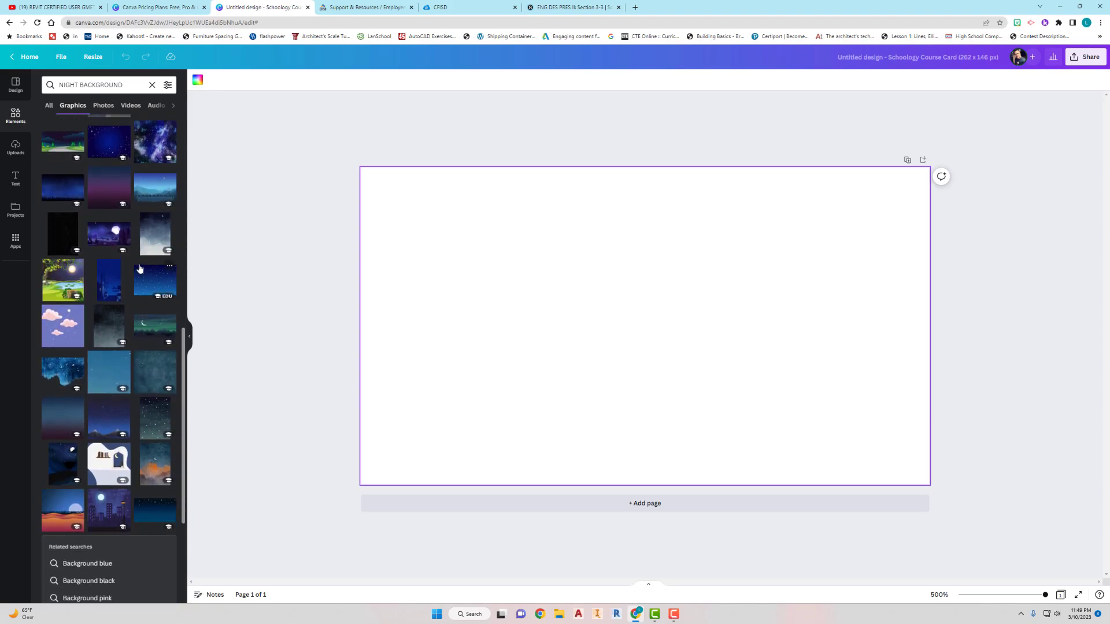
{"action": "scroll", "coordinate": [141, 264], "scroll_direction": "down", "scroll_amount": 5}
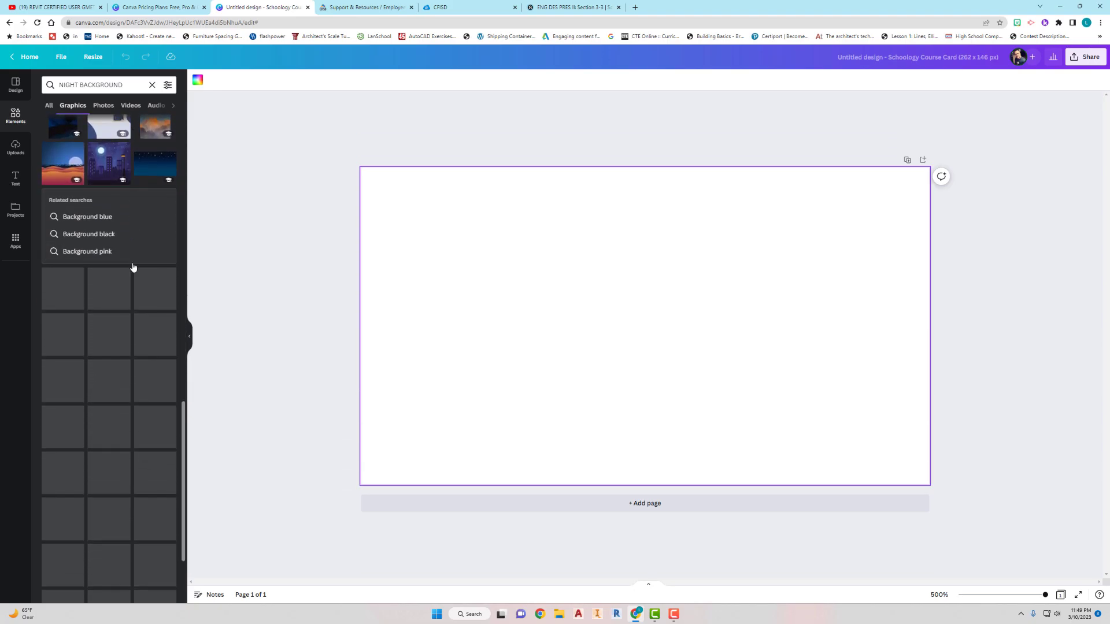
{"action": "scroll", "coordinate": [144, 289], "scroll_direction": "down", "scroll_amount": 5}
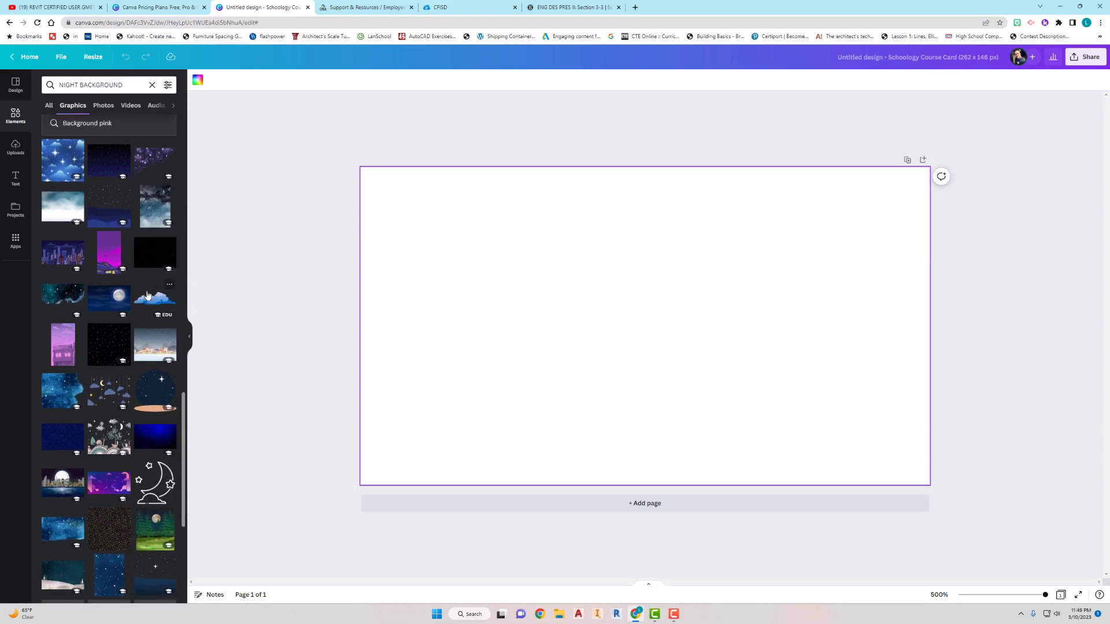
{"action": "scroll", "coordinate": [147, 289], "scroll_direction": "down", "scroll_amount": 5}
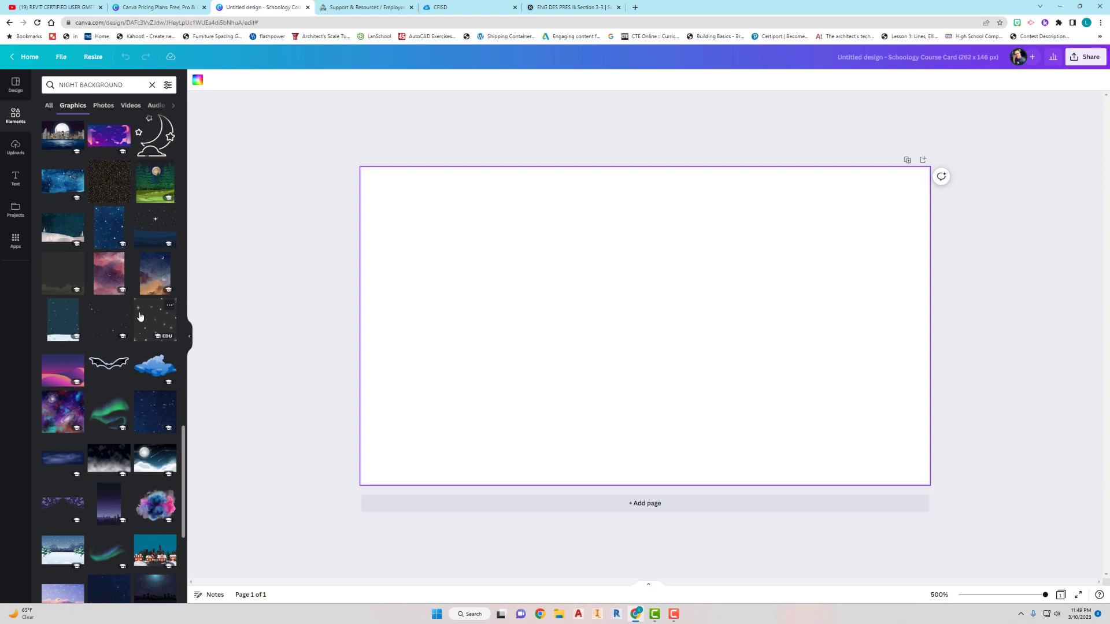
{"action": "scroll", "coordinate": [133, 324], "scroll_direction": "down", "scroll_amount": 2}
{"action": "scroll", "coordinate": [138, 313], "scroll_direction": "down", "scroll_amount": 4}
{"action": "scroll", "coordinate": [131, 294], "scroll_direction": "up", "scroll_amount": 1}
{"action": "scroll", "coordinate": [131, 293], "scroll_direction": "down", "scroll_amount": 5}
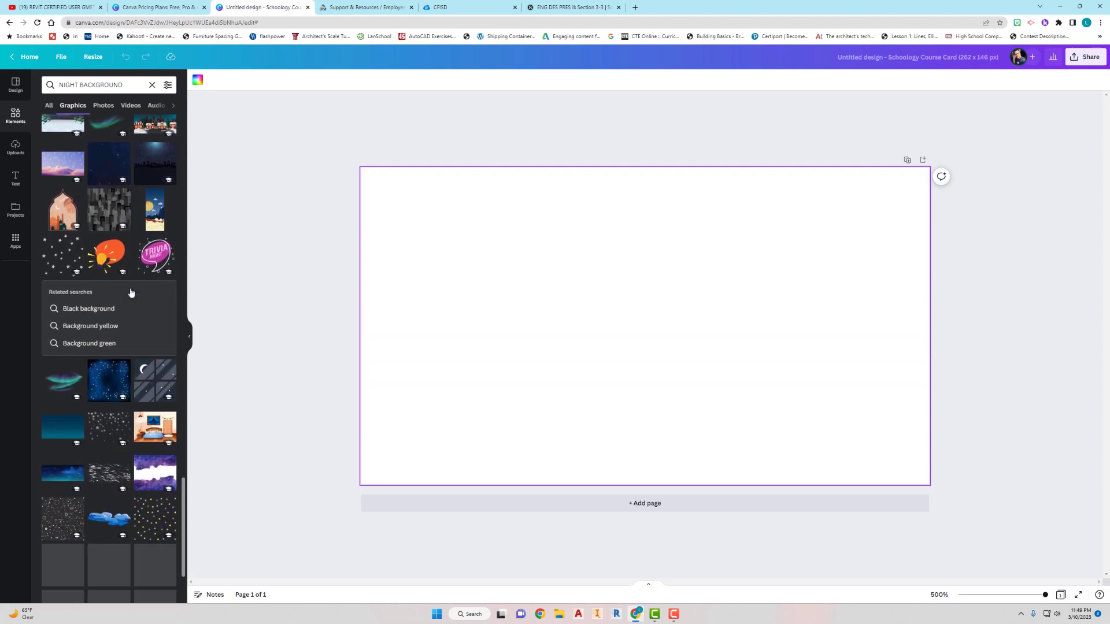
{"action": "scroll", "coordinate": [132, 294], "scroll_direction": "down", "scroll_amount": 3}
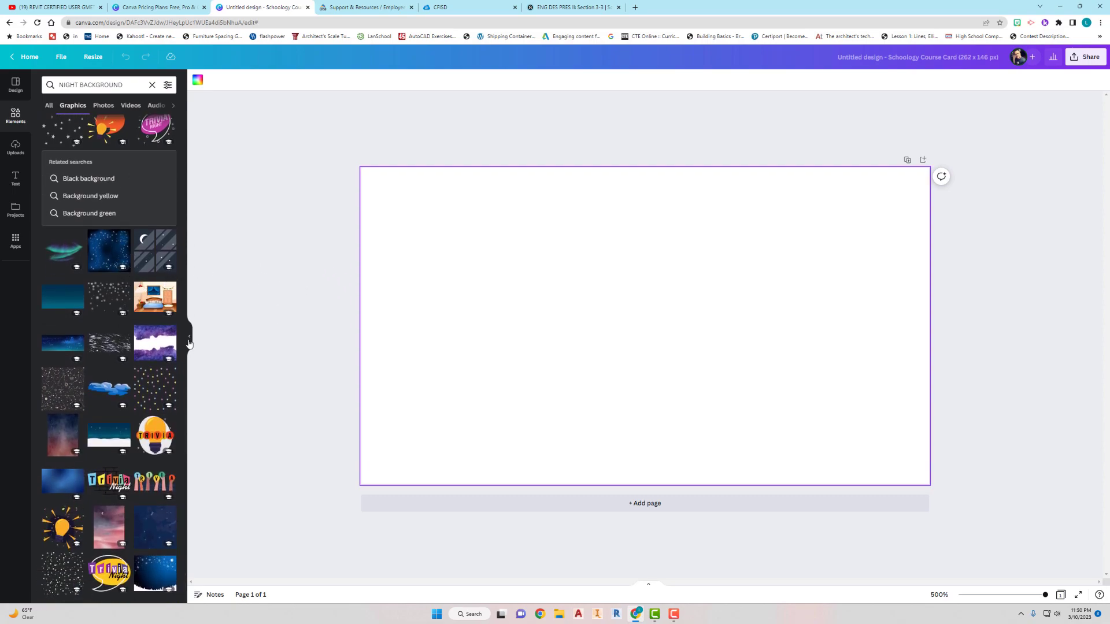
{"action": "left_click", "coordinate": [65, 348]}
Move the starry sky graphic to the card's upper-left corner and stretch it to cover the whole card
{"action": "left_click_drag", "start_coordinate": [572, 303], "coordinate": [542, 241]}
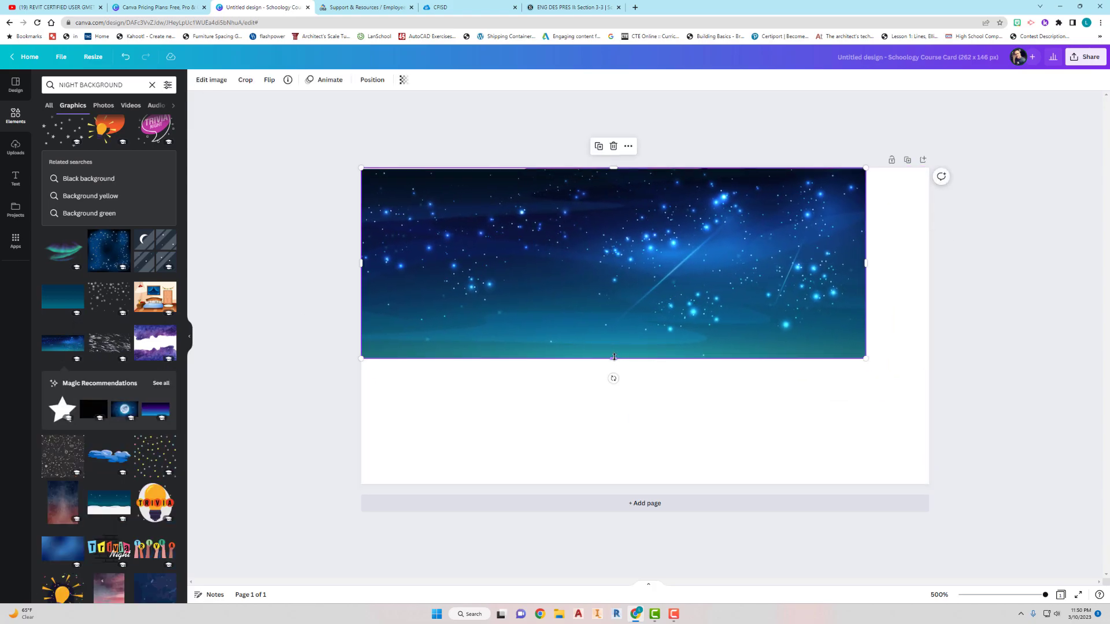
{"action": "left_click_drag", "start_coordinate": [614, 357], "coordinate": [632, 484]}
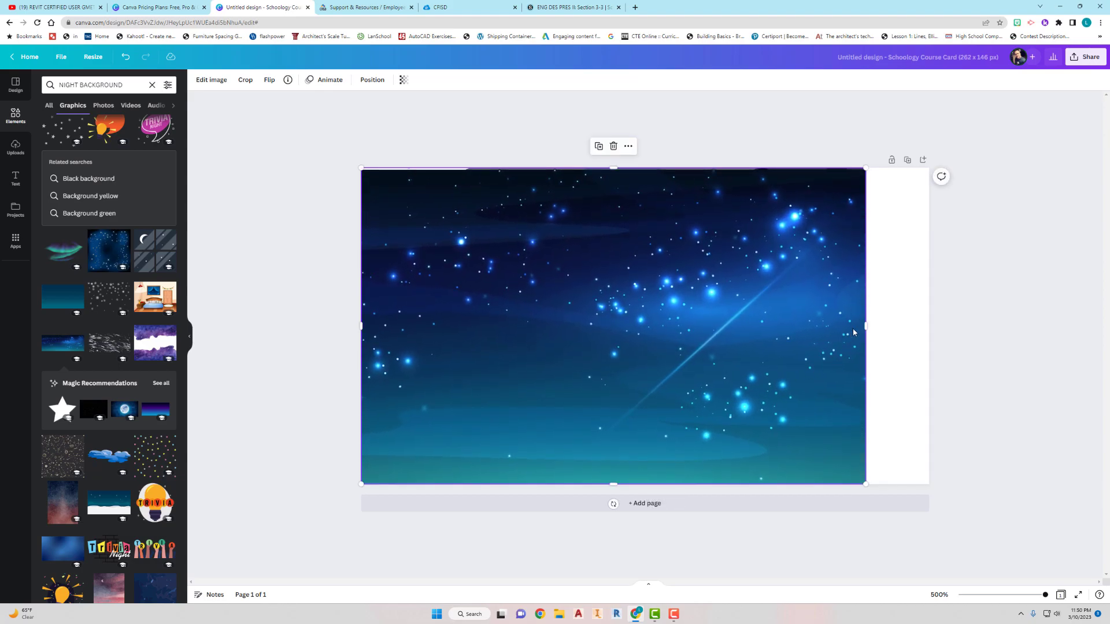
{"action": "left_click_drag", "start_coordinate": [866, 325], "coordinate": [929, 329]}
{"action": "left_click_drag", "start_coordinate": [644, 167], "coordinate": [643, 161]}
{"action": "left_click_drag", "start_coordinate": [663, 272], "coordinate": [728, 289]}
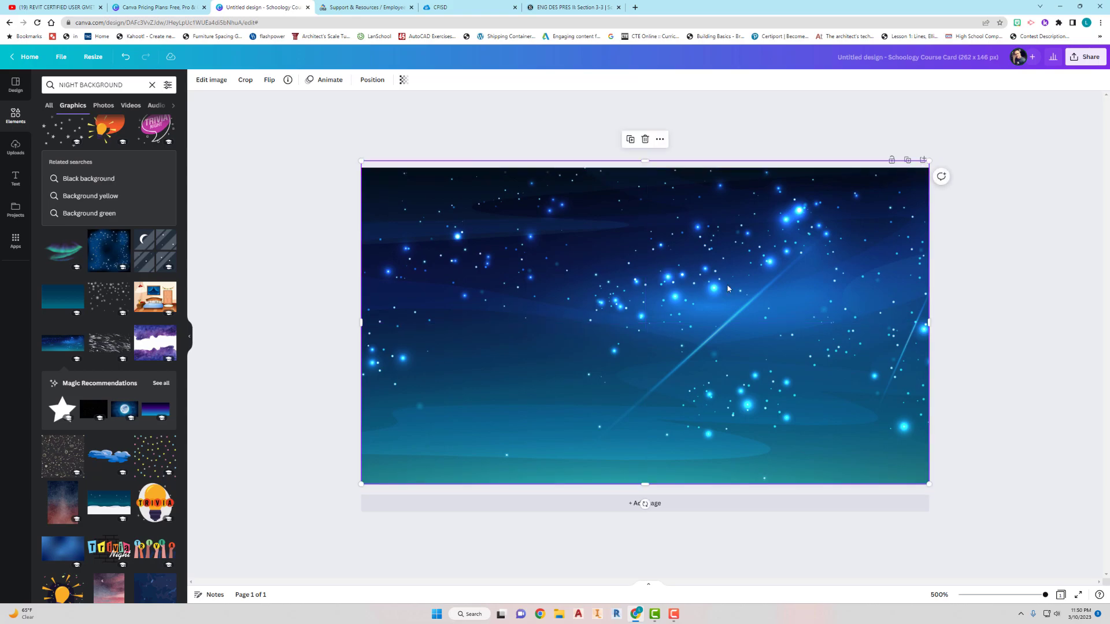
{"action": "left_click", "coordinate": [1021, 300]}
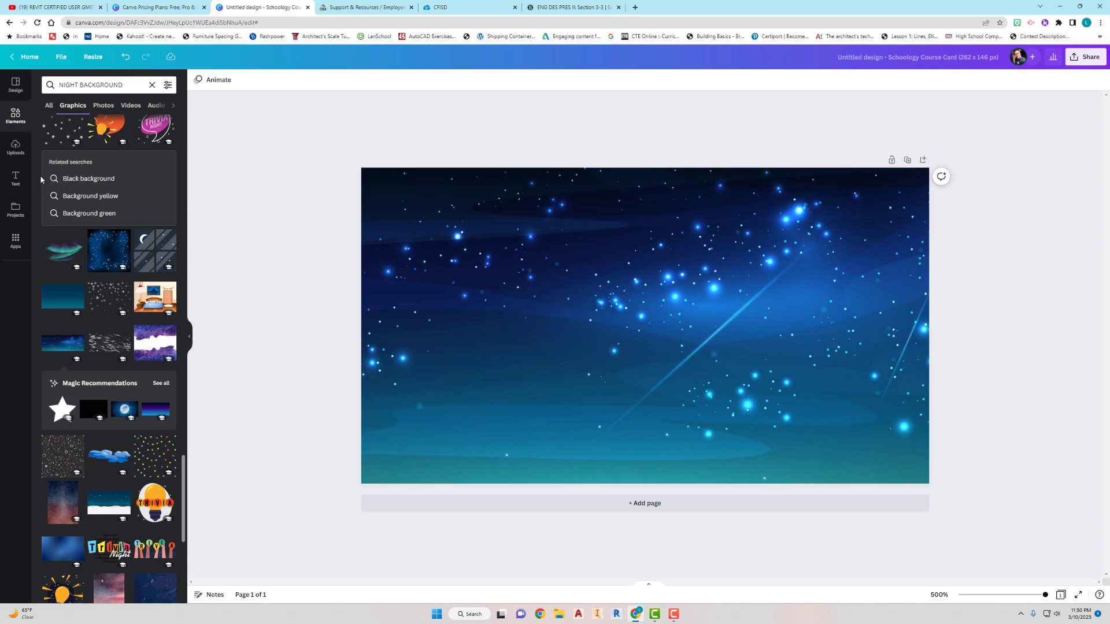
Browse the ready-made text styles, add a plain text box to the card and enter ENGINEERING DESIGN II
{"action": "left_click", "coordinate": [15, 179]}
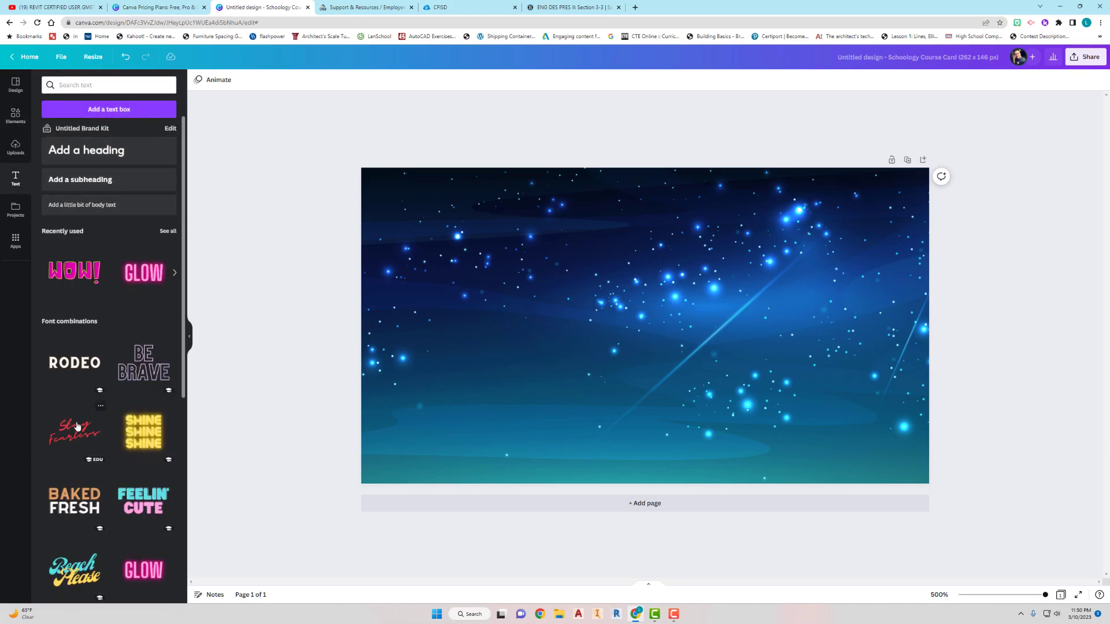
{"action": "scroll", "coordinate": [90, 393], "scroll_direction": "down", "scroll_amount": 6}
{"action": "scroll", "coordinate": [87, 427], "scroll_direction": "down", "scroll_amount": 12}
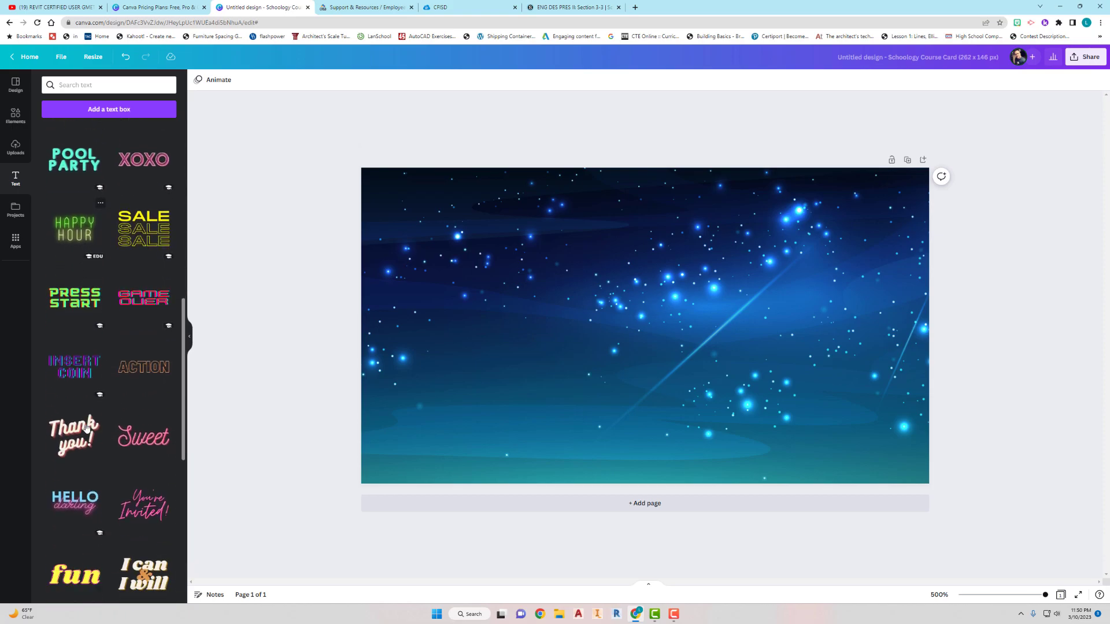
{"action": "scroll", "coordinate": [86, 428], "scroll_direction": "down", "scroll_amount": 6}
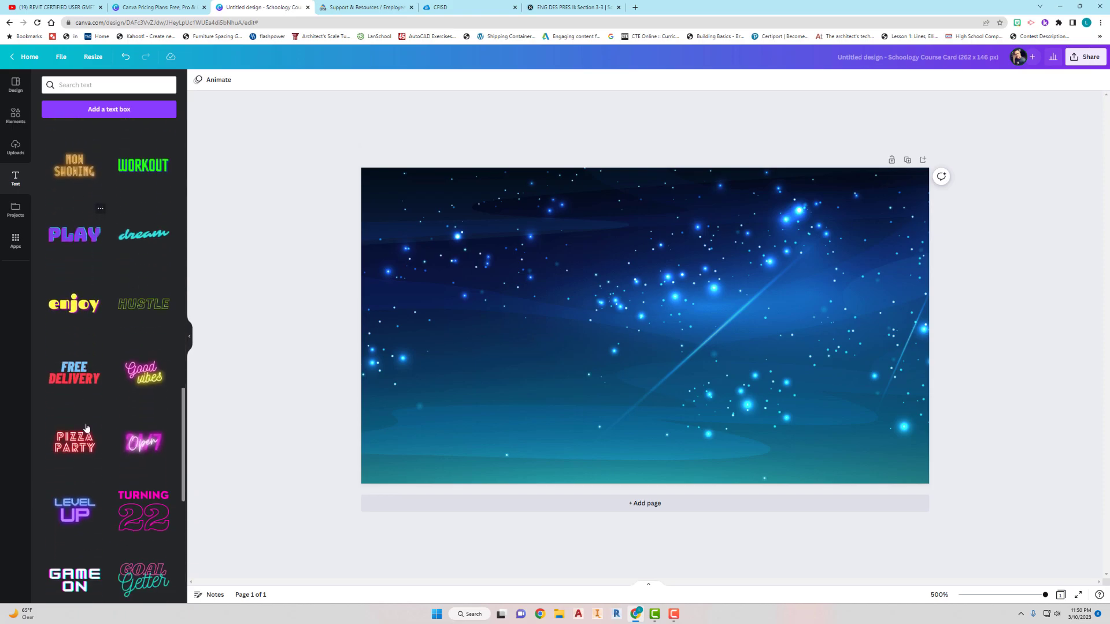
{"action": "scroll", "coordinate": [105, 301], "scroll_direction": "up", "scroll_amount": 5}
{"action": "scroll", "coordinate": [104, 302], "scroll_direction": "up", "scroll_amount": 15}
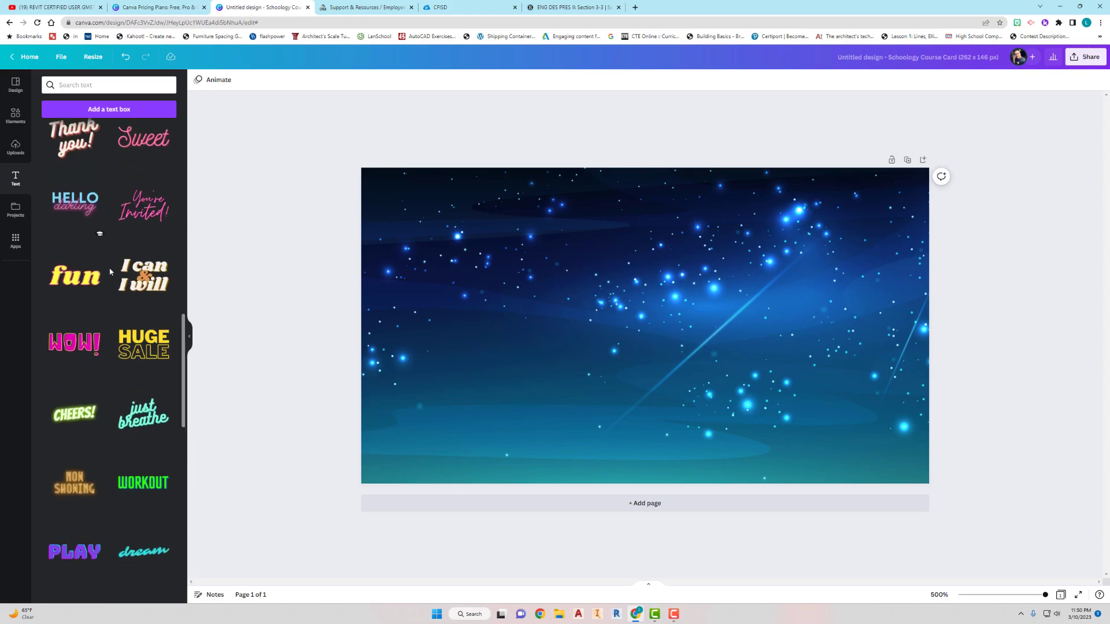
{"action": "left_click", "coordinate": [113, 111]}
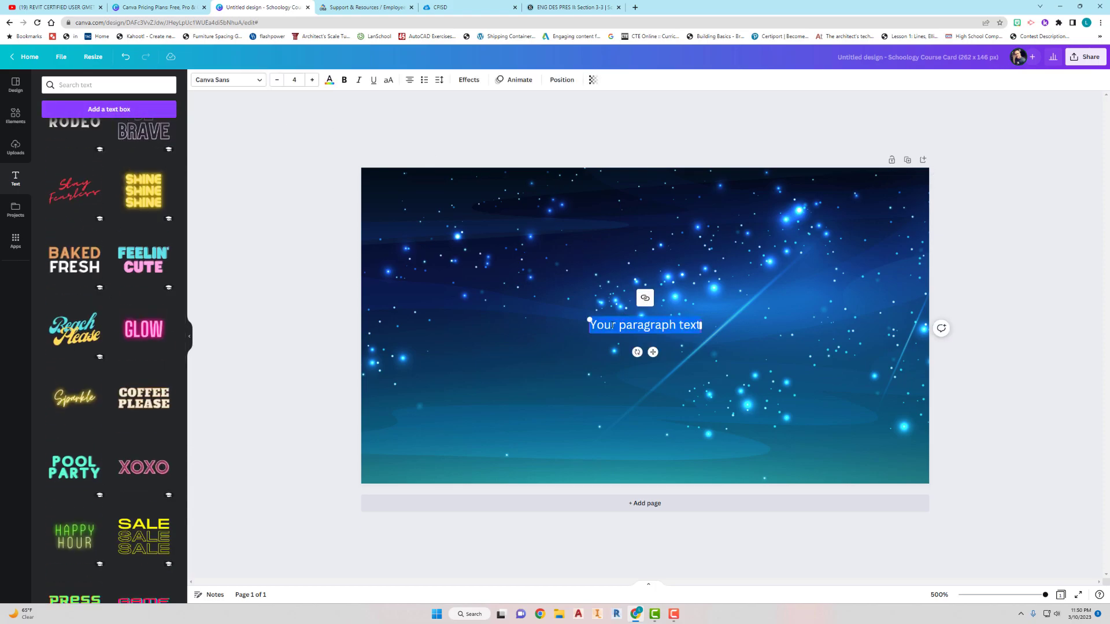
{"action": "left_click", "coordinate": [603, 327]}
{"action": "left_click_drag", "start_coordinate": [590, 326], "coordinate": [717, 325]}
{"action": "type", "text": "EN"}
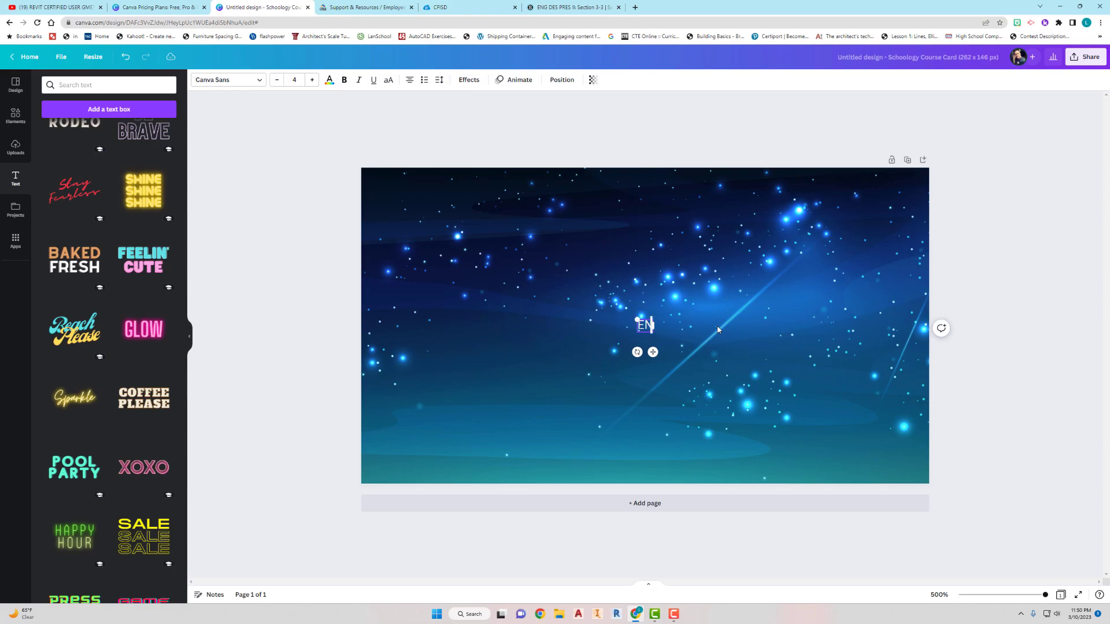
{"action": "type", "text": "GINEERING DESIGN"}
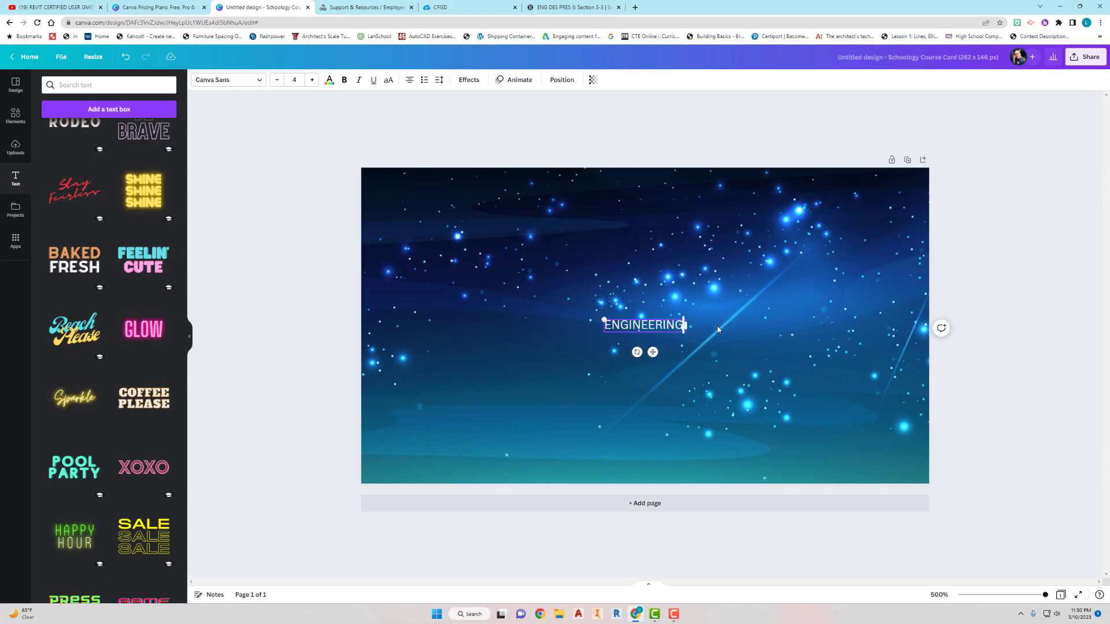
{"action": "type", "text": " II"}
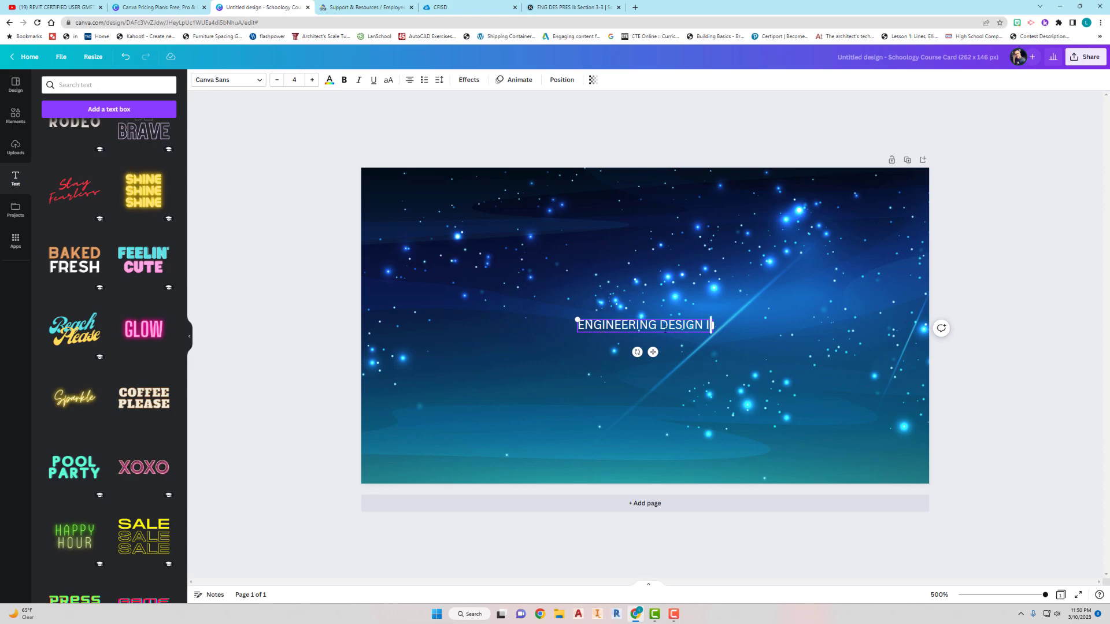
Increase the font size of the ENGINEERING DESIGN II title to 12
{"action": "left_click", "coordinate": [312, 84]}
{"action": "left_click", "coordinate": [313, 85]}
{"action": "left_click", "coordinate": [312, 84]}
{"action": "left_click", "coordinate": [313, 84]}
{"action": "left_click", "coordinate": [313, 84]}
{"action": "left_click", "coordinate": [313, 85]}
{"action": "left_click", "coordinate": [312, 84]}
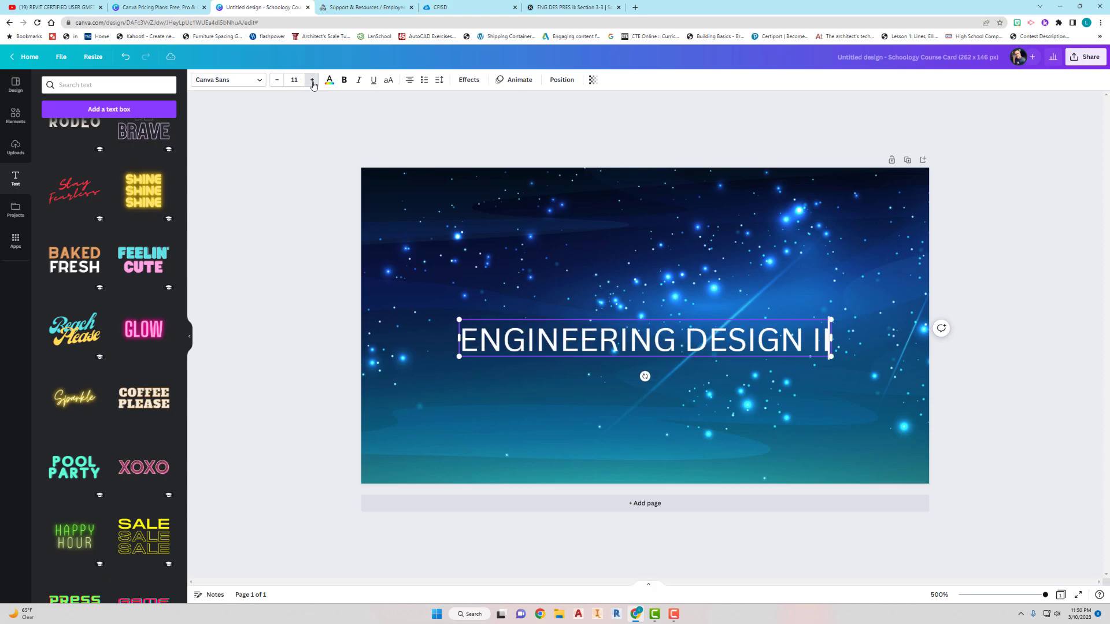
{"action": "left_click", "coordinate": [313, 85]}
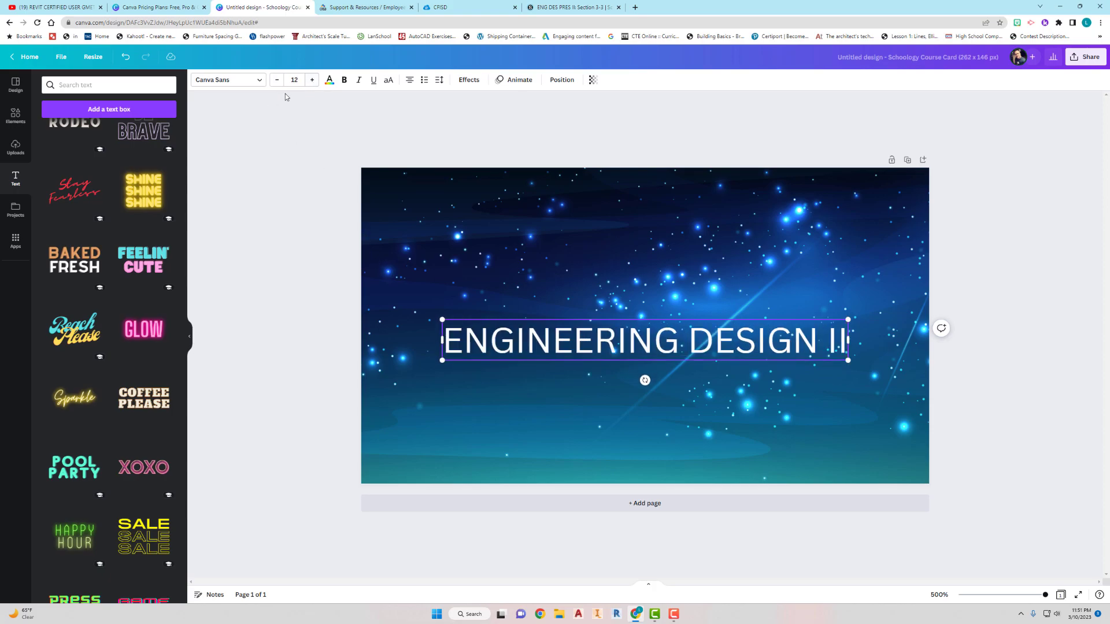
Look through the available fonts and set the title's font to Alegreya Sans SC Black
{"action": "left_click", "coordinate": [265, 82]}
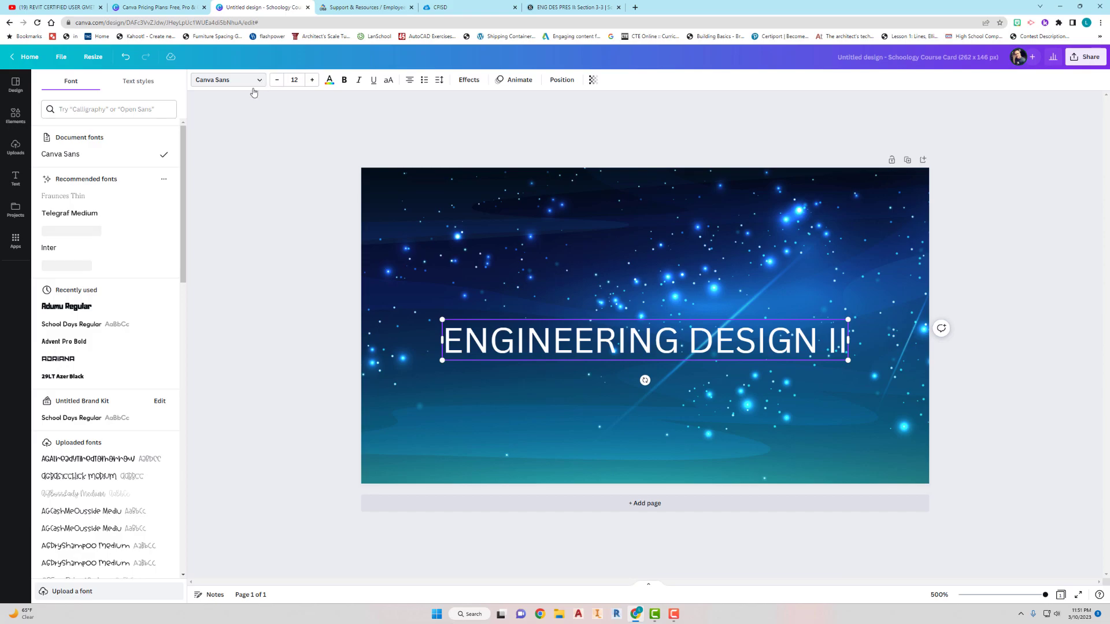
{"action": "left_click_drag", "start_coordinate": [183, 176], "coordinate": [181, 195]}
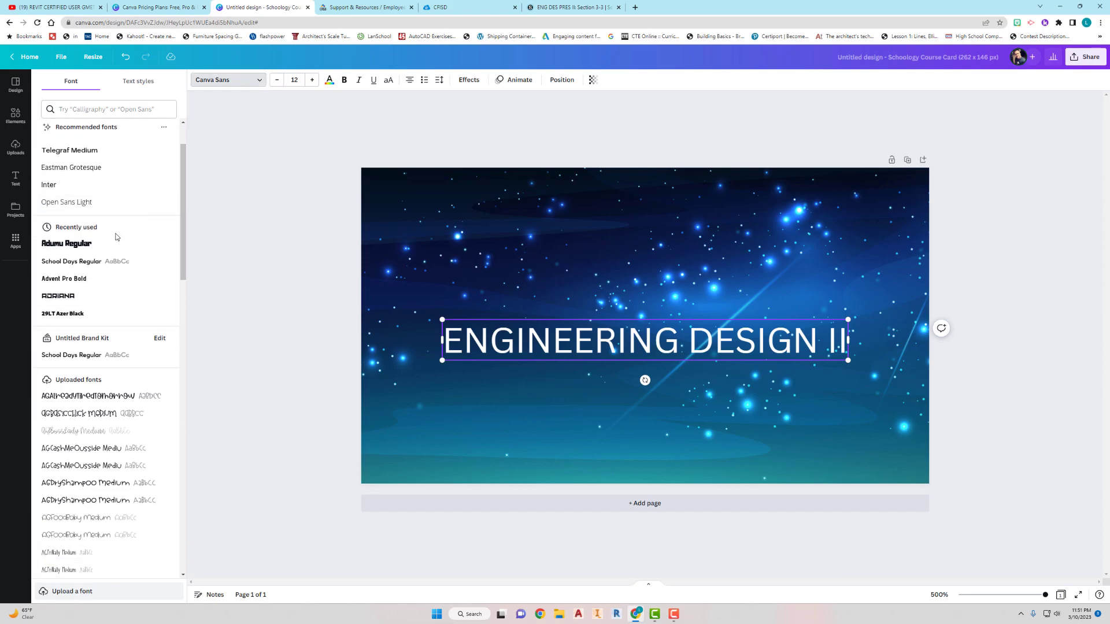
{"action": "scroll", "coordinate": [132, 251], "scroll_direction": "down", "scroll_amount": 2}
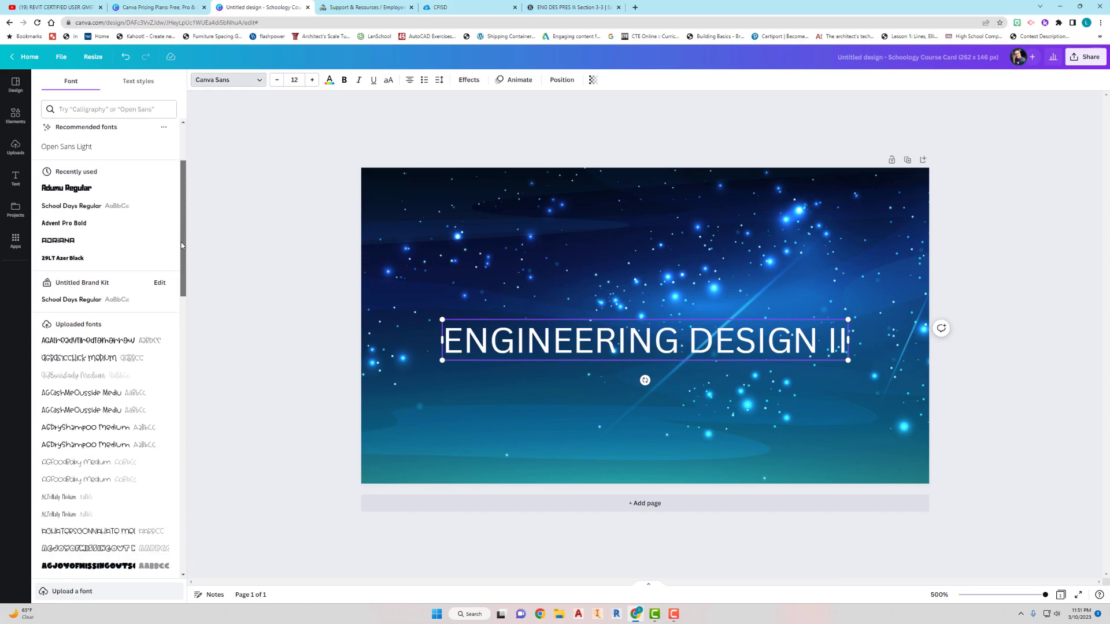
{"action": "scroll", "coordinate": [132, 250], "scroll_direction": "down", "scroll_amount": 15}
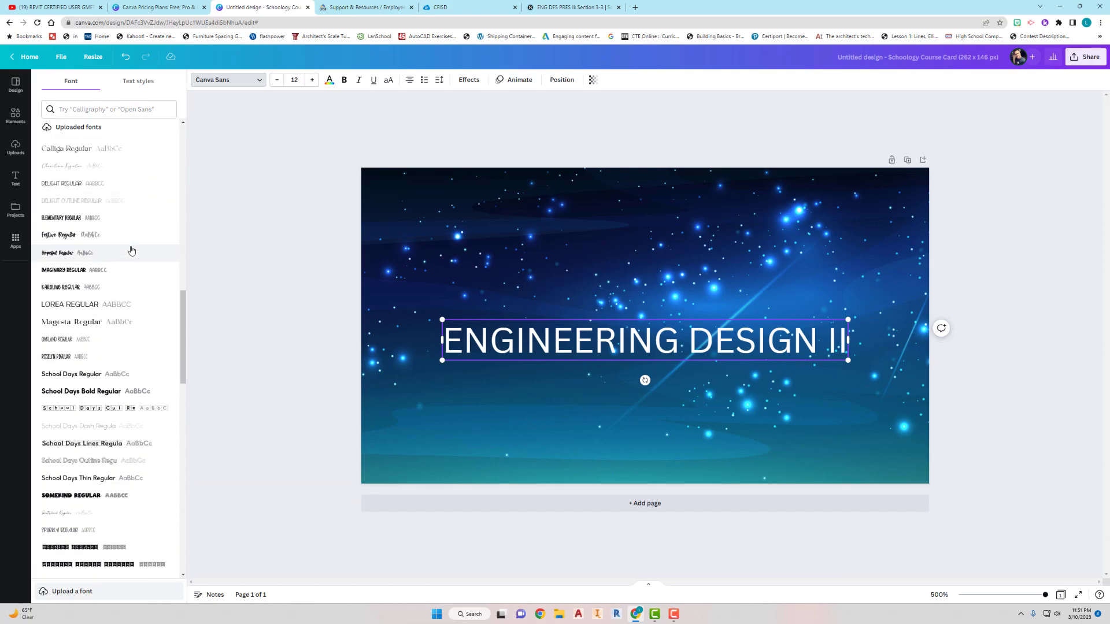
{"action": "scroll", "coordinate": [133, 251], "scroll_direction": "down", "scroll_amount": 15}
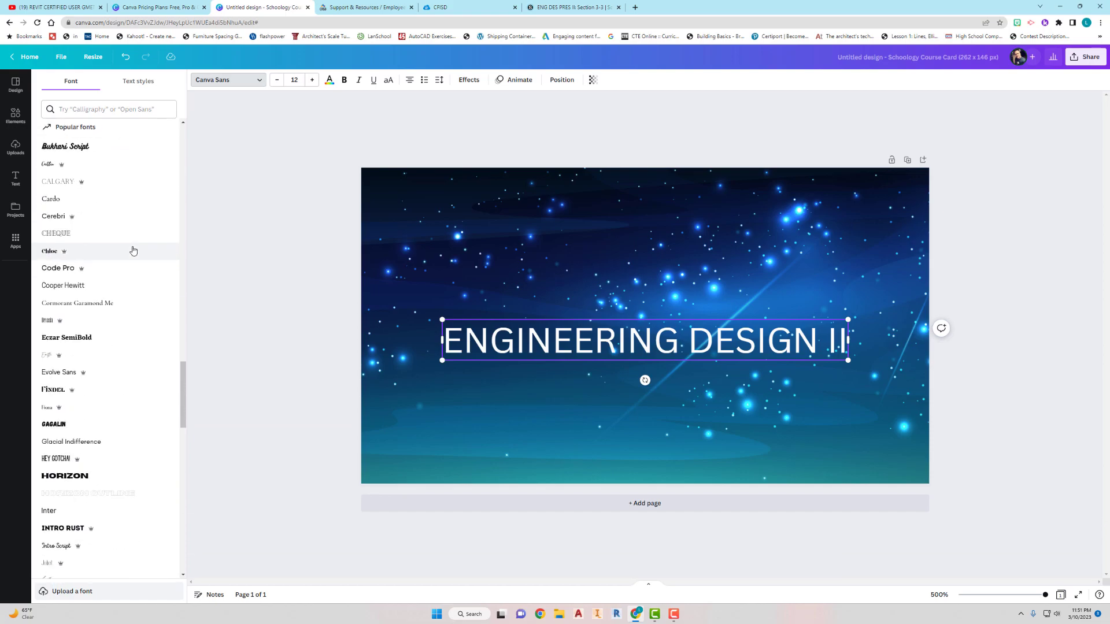
{"action": "scroll", "coordinate": [132, 254], "scroll_direction": "down", "scroll_amount": 12}
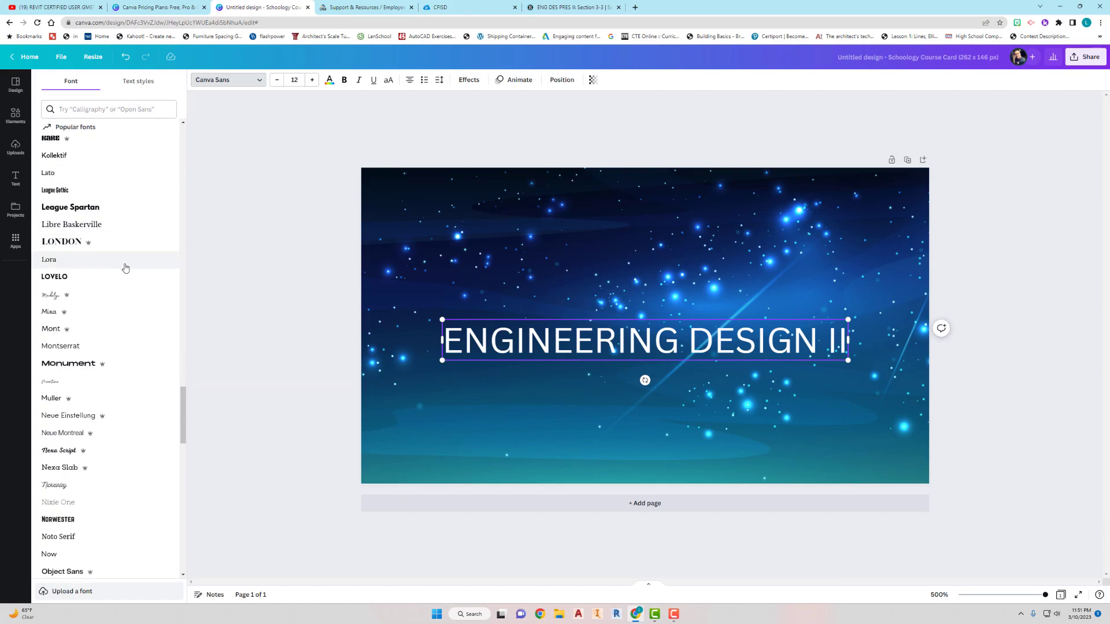
{"action": "scroll", "coordinate": [125, 270], "scroll_direction": "down", "scroll_amount": 10}
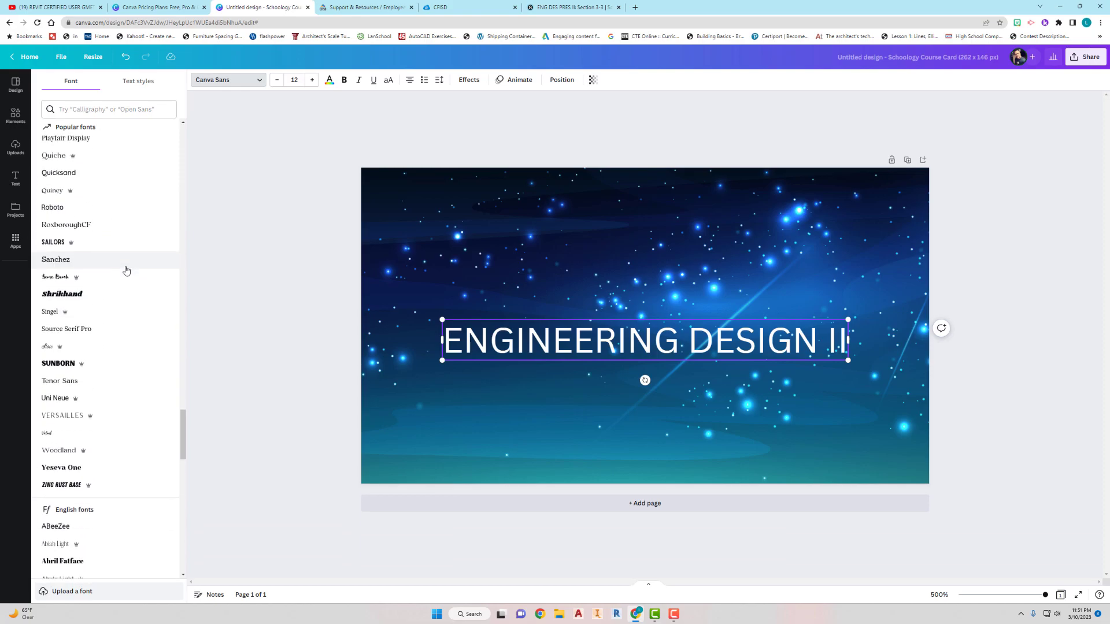
{"action": "scroll", "coordinate": [125, 274], "scroll_direction": "down", "scroll_amount": 8}
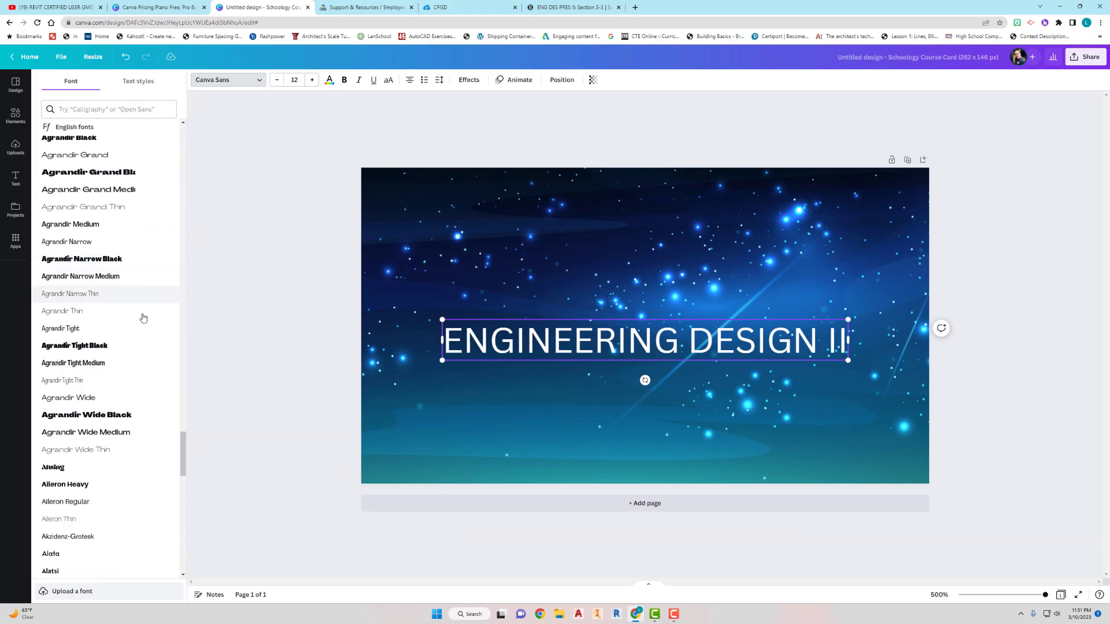
{"action": "scroll", "coordinate": [103, 399], "scroll_direction": "down", "scroll_amount": 5}
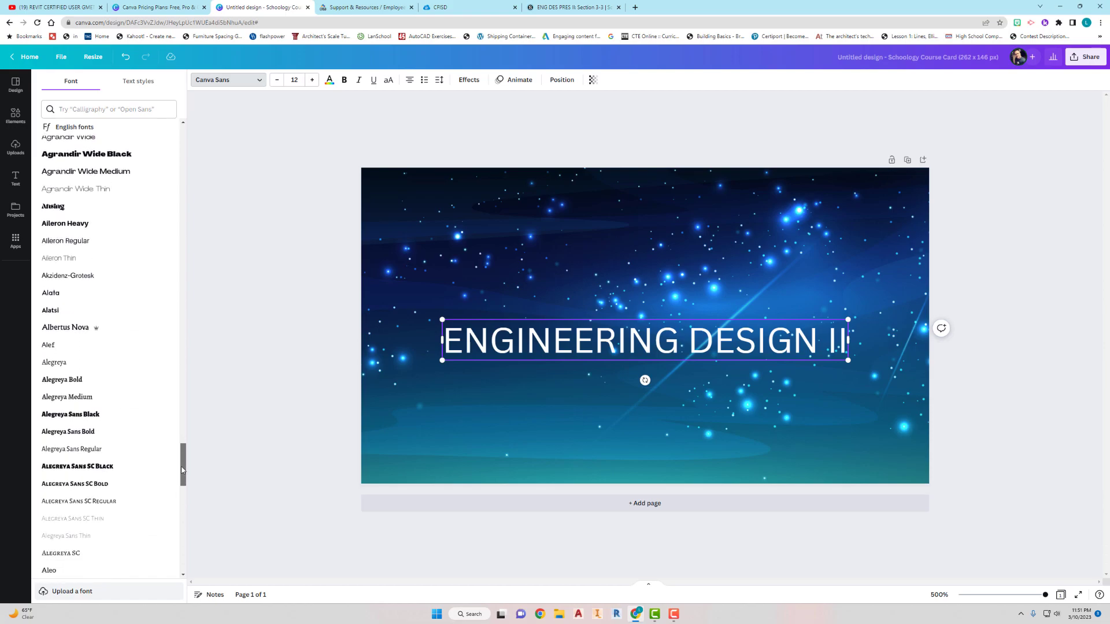
{"action": "scroll", "coordinate": [99, 376], "scroll_direction": "down", "scroll_amount": 3}
{"action": "left_click", "coordinate": [91, 338]}
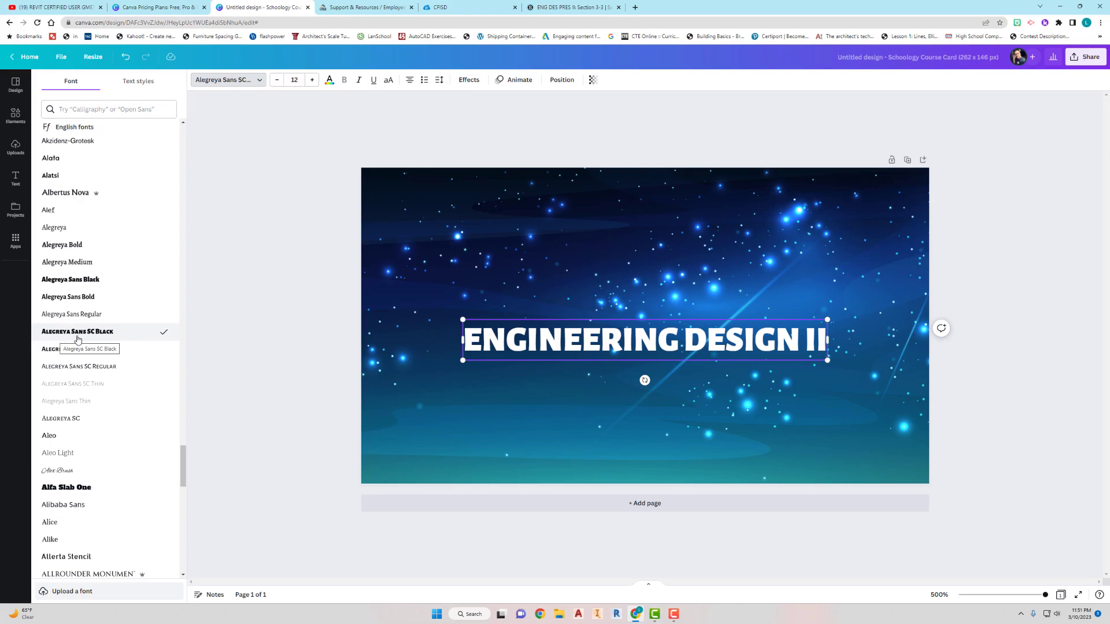
Align the title to the middle of the page and move it slightly above the card's centre
{"action": "right_click", "coordinate": [663, 341]}
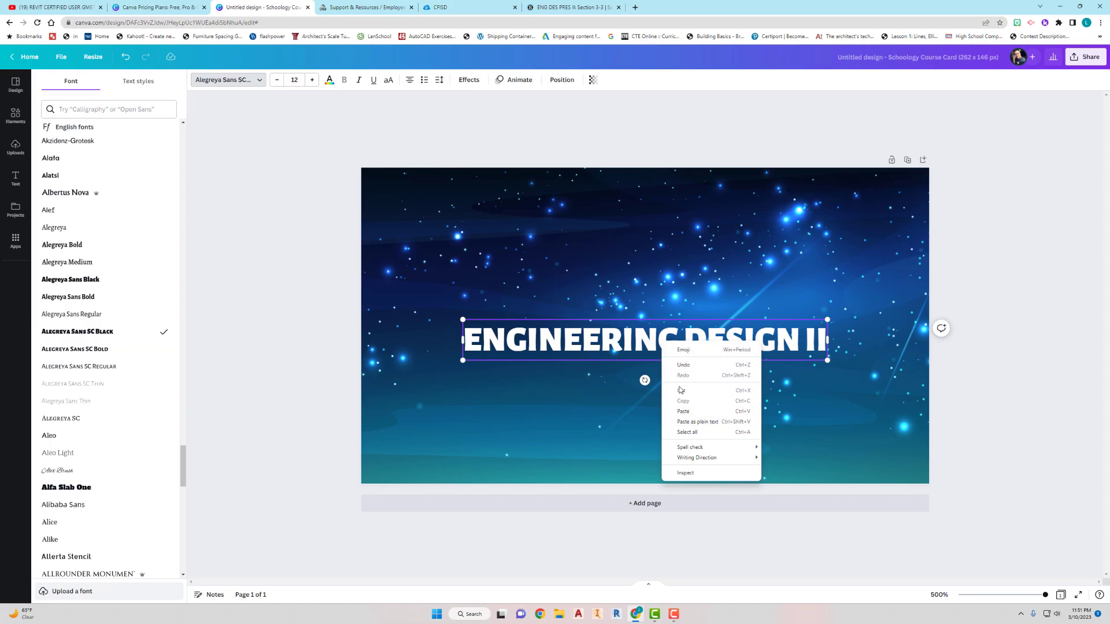
{"action": "left_click", "coordinate": [603, 342]}
{"action": "left_click", "coordinate": [630, 337]}
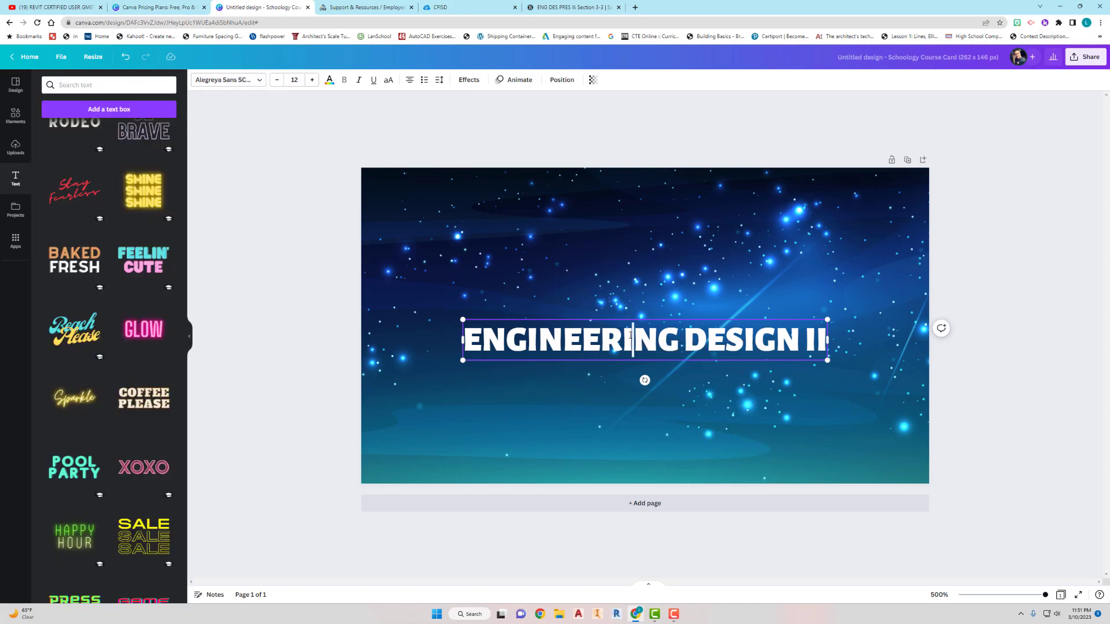
{"action": "right_click", "coordinate": [628, 338]}
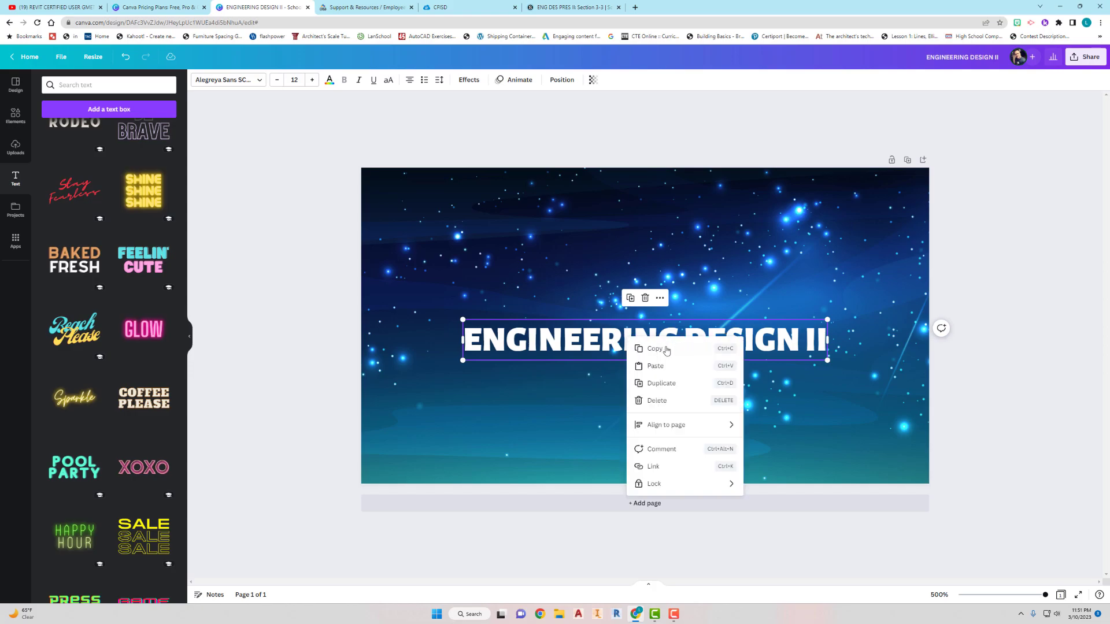
{"action": "mouse_move", "coordinate": [661, 428]}
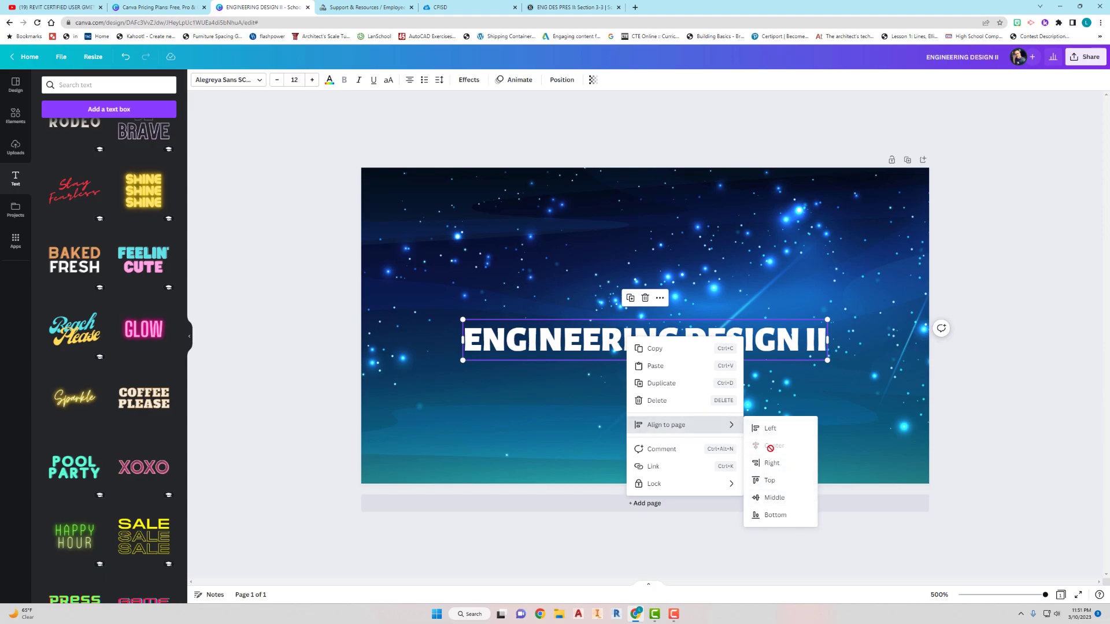
{"action": "left_click", "coordinate": [776, 501]}
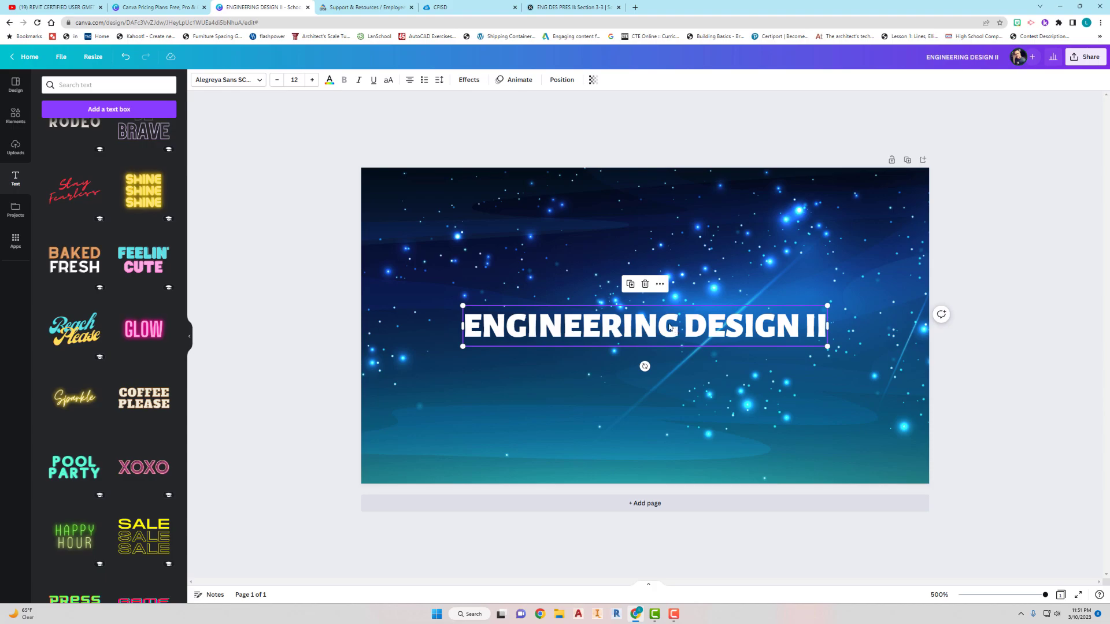
{"action": "left_click_drag", "start_coordinate": [668, 331], "coordinate": [626, 288]}
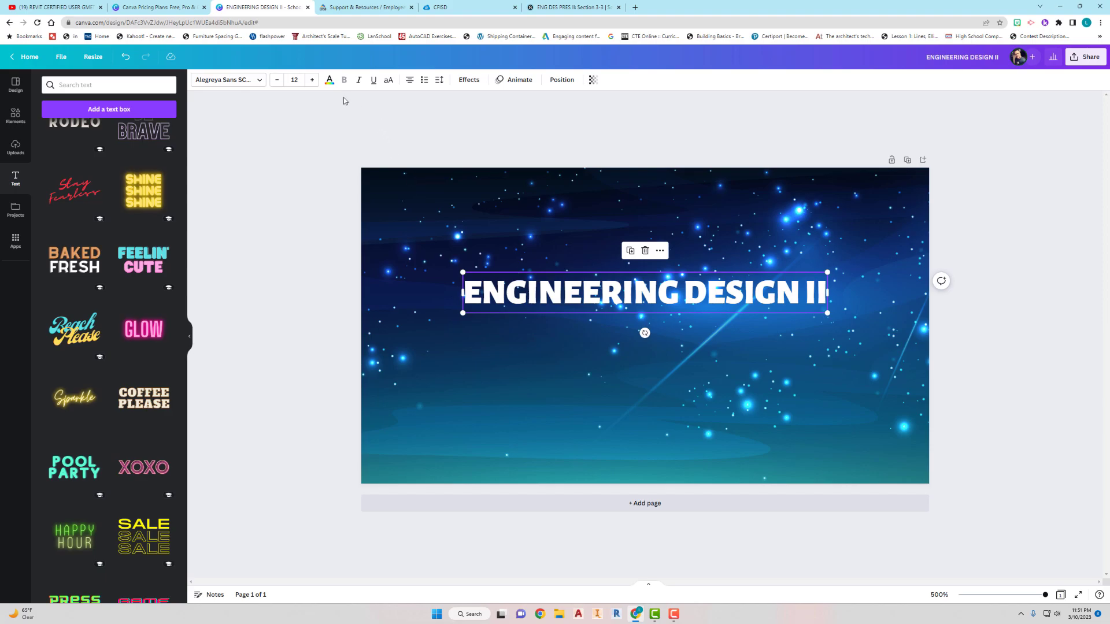
Enlarge the title to font size 17 and move it a little higher on the card
{"action": "left_click", "coordinate": [312, 81]}
{"action": "left_click", "coordinate": [313, 81]}
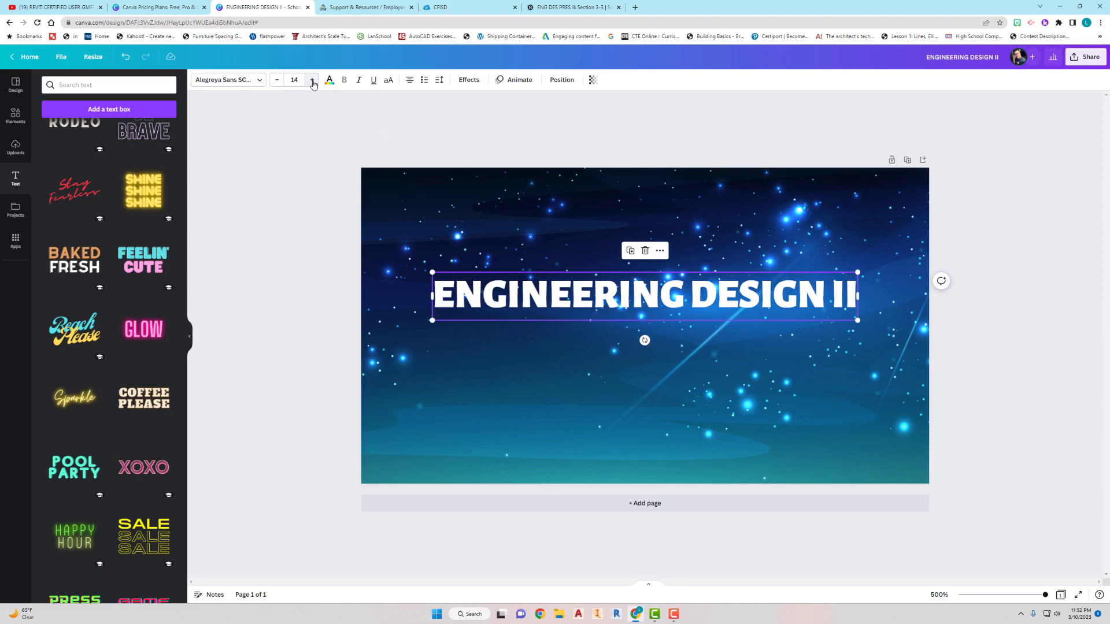
{"action": "left_click", "coordinate": [313, 81]}
{"action": "left_click", "coordinate": [313, 81]}
{"action": "left_click", "coordinate": [313, 81]}
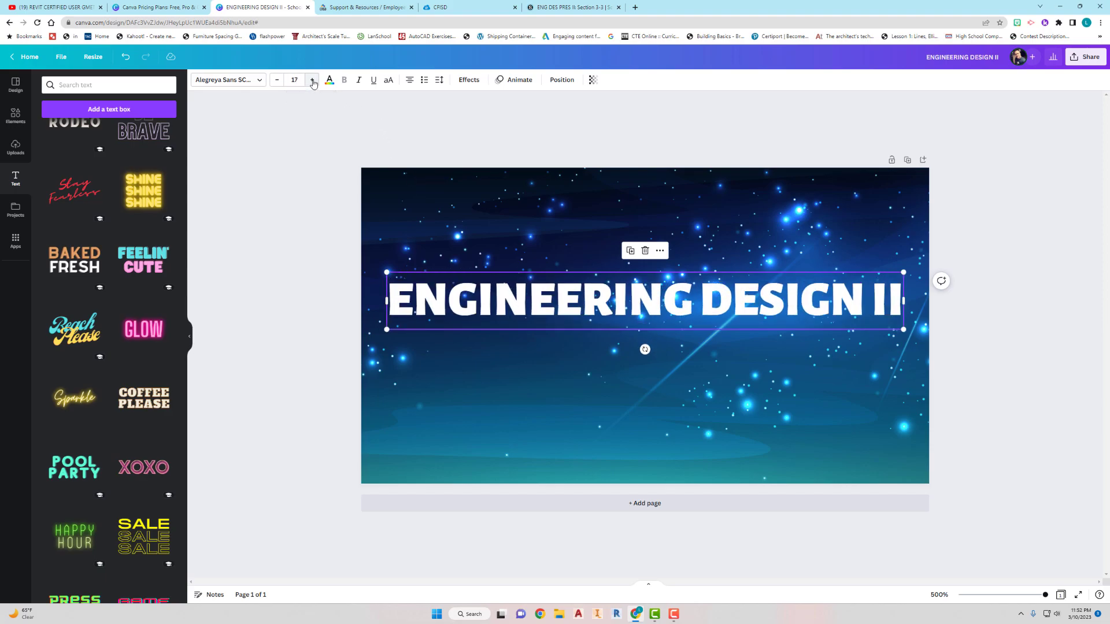
{"action": "left_click", "coordinate": [313, 81]}
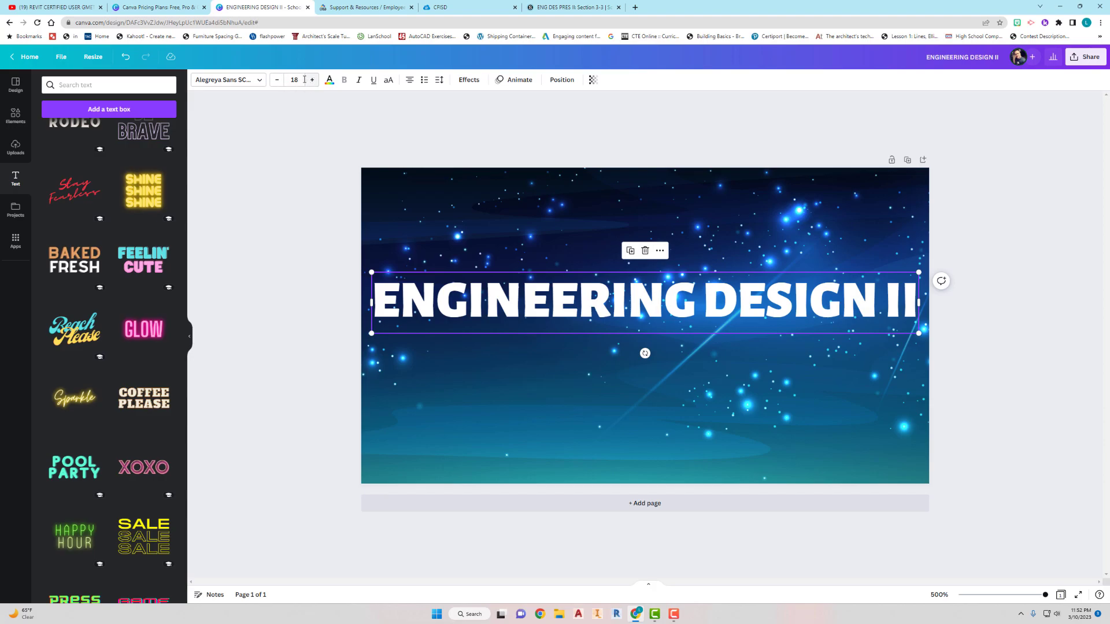
{"action": "left_click", "coordinate": [278, 81]}
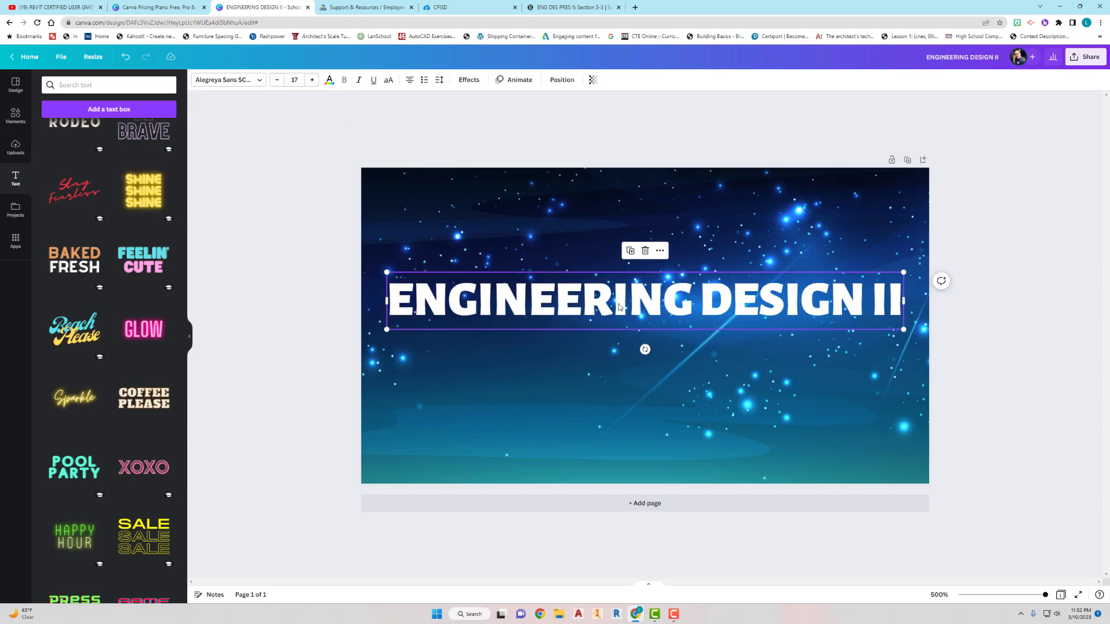
{"action": "left_click_drag", "start_coordinate": [620, 307], "coordinate": [621, 289]}
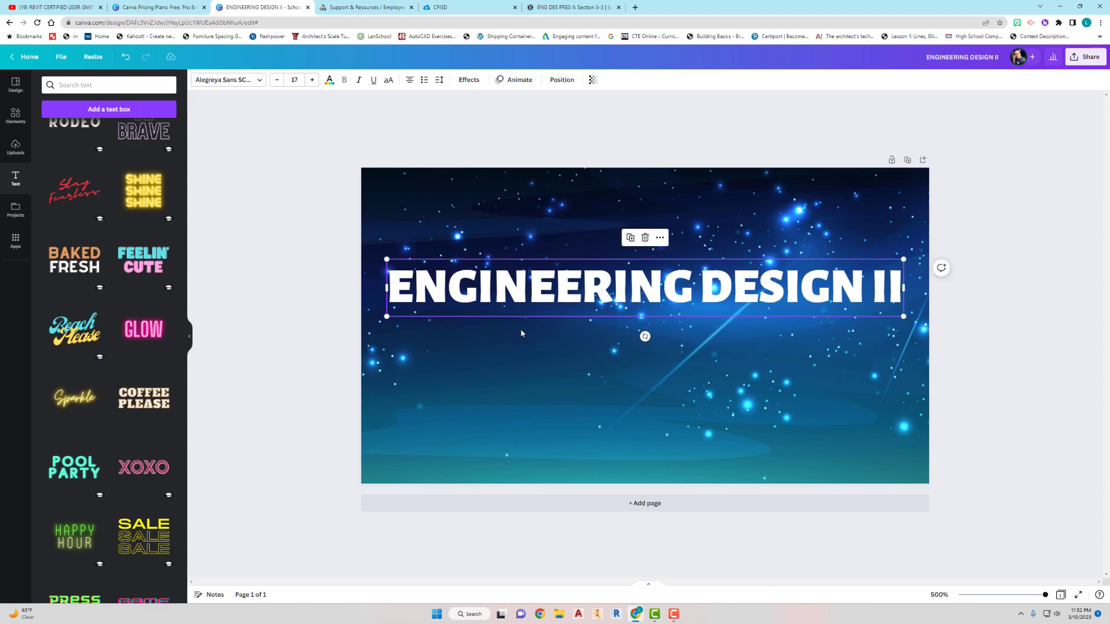
Add a text box just below the title reading PERIOD 3/4 and widen it slightly
{"action": "left_click", "coordinate": [532, 352]}
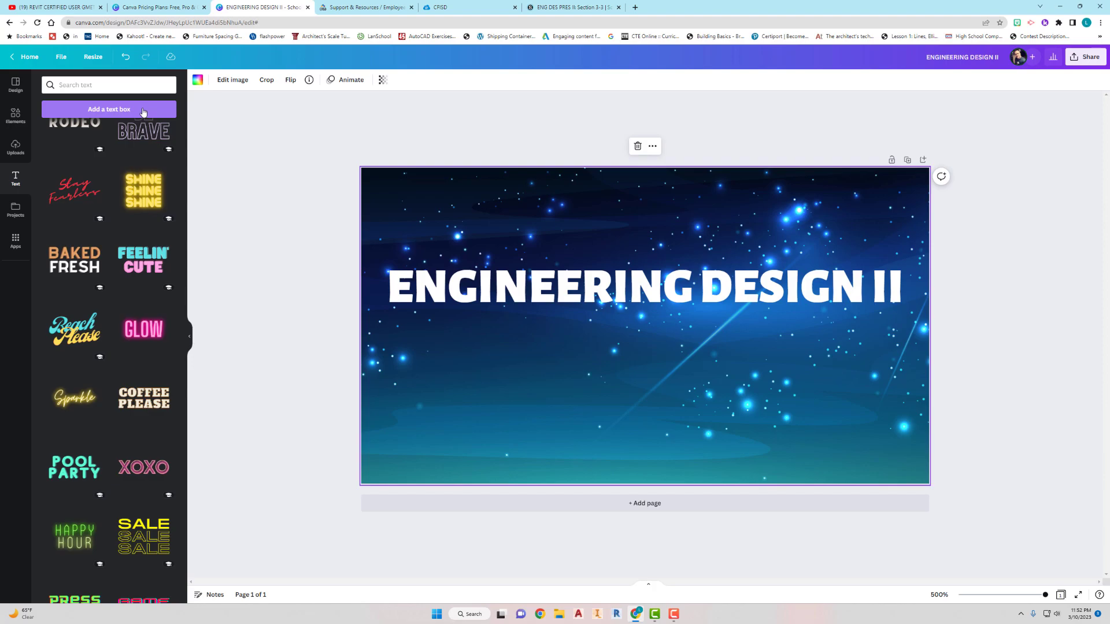
{"action": "left_click", "coordinate": [108, 109]}
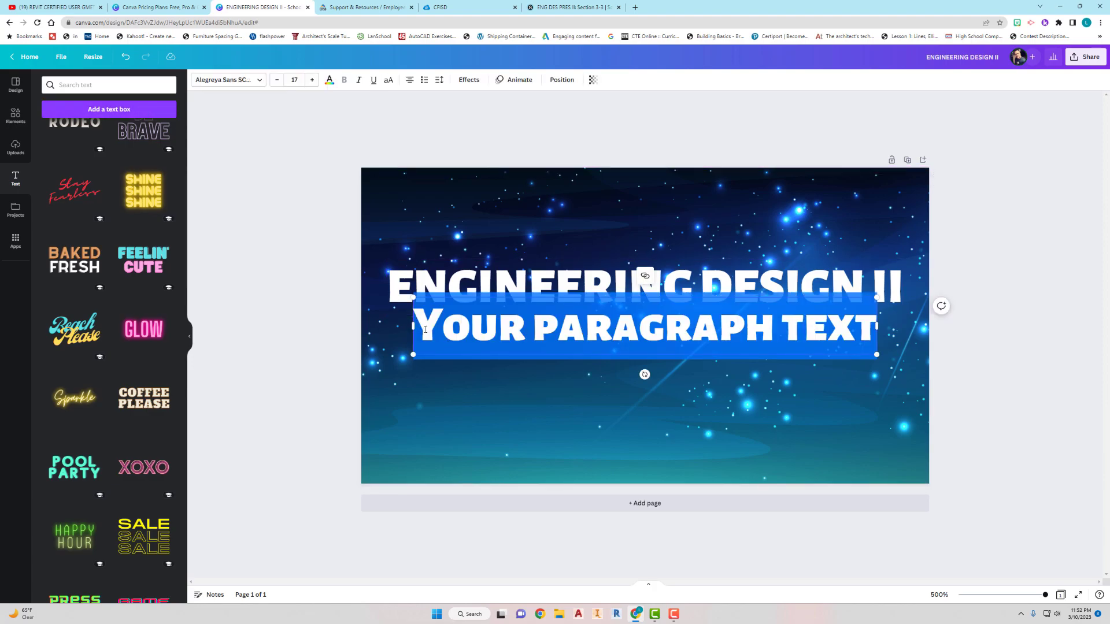
{"action": "left_click", "coordinate": [451, 371]}
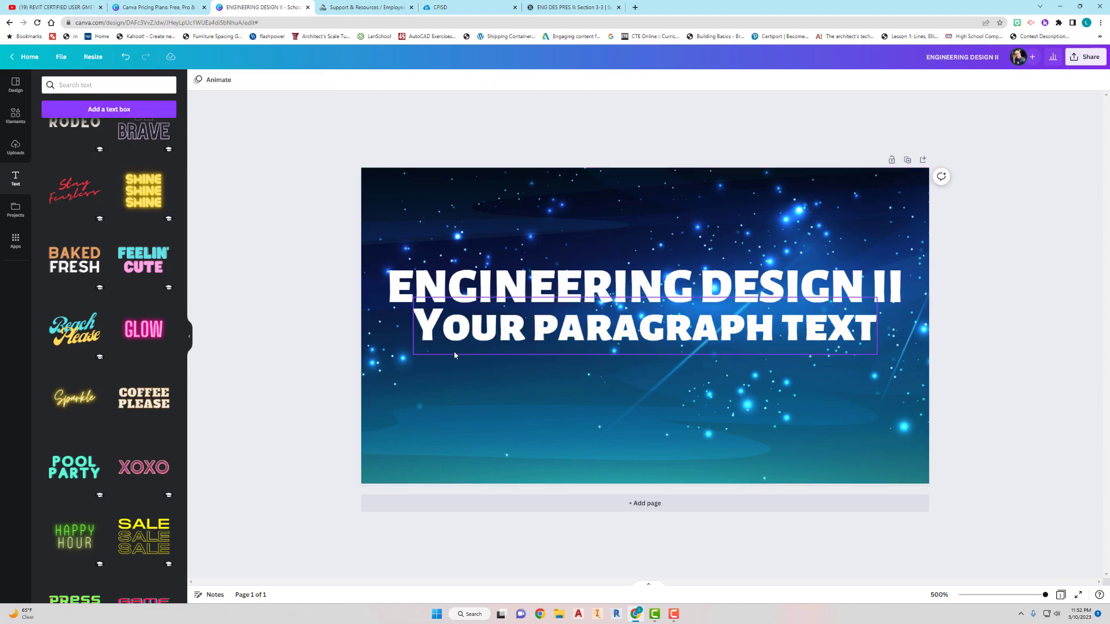
{"action": "left_click_drag", "start_coordinate": [422, 332], "coordinate": [442, 337]}
{"action": "double_click", "coordinate": [441, 338]}
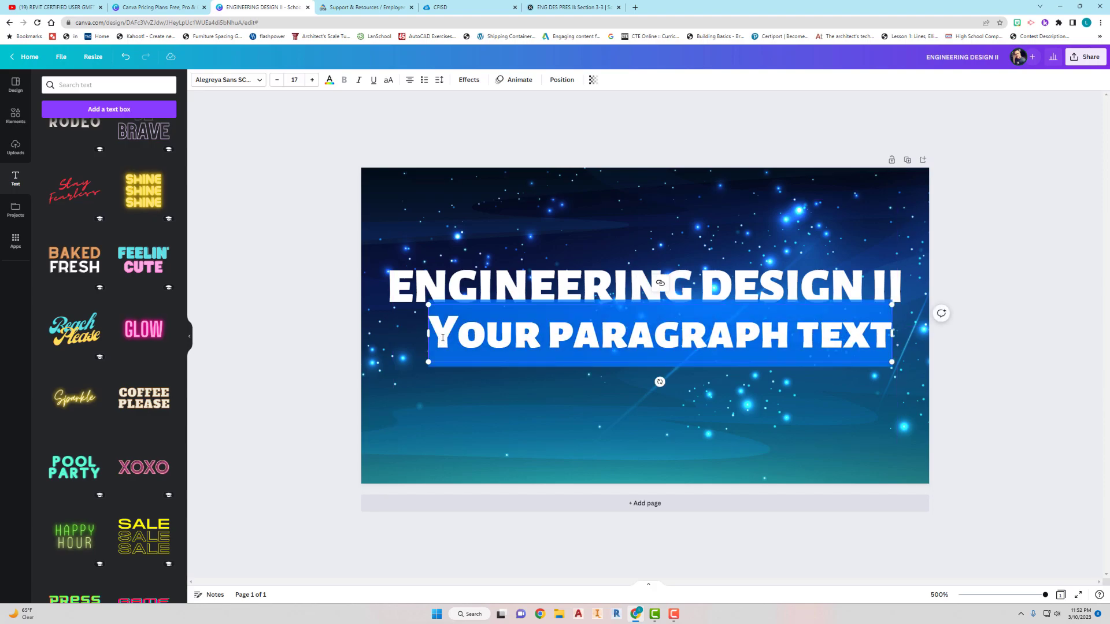
{"action": "type", "text": "PERIOD"}
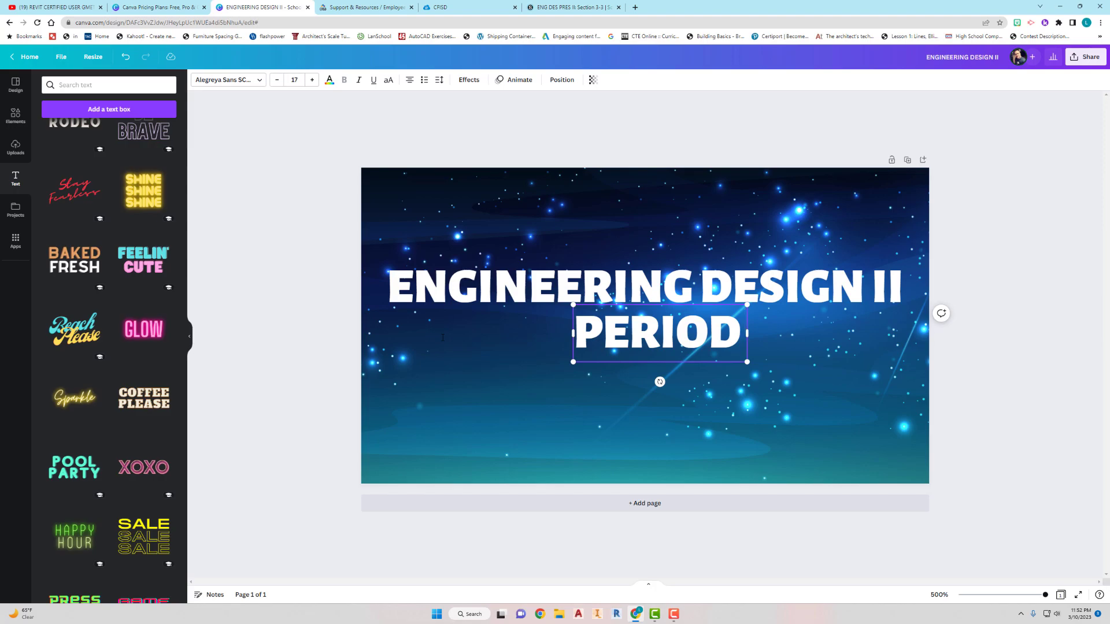
{"action": "type", "text": " 3"}
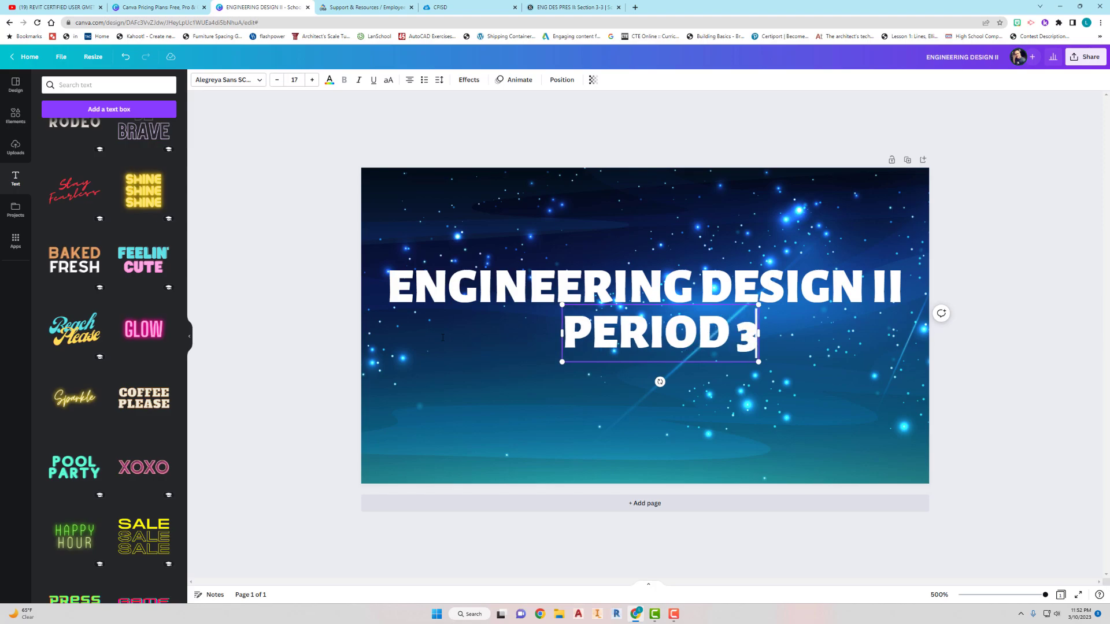
{"action": "type", "text": "/"}
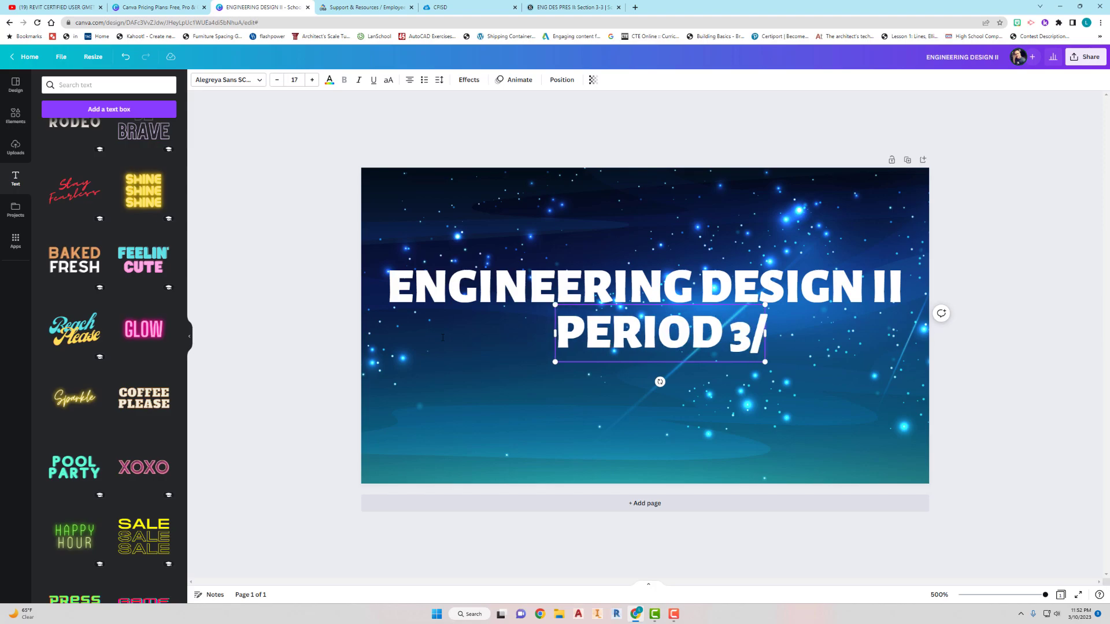
{"action": "type", "text": "4"}
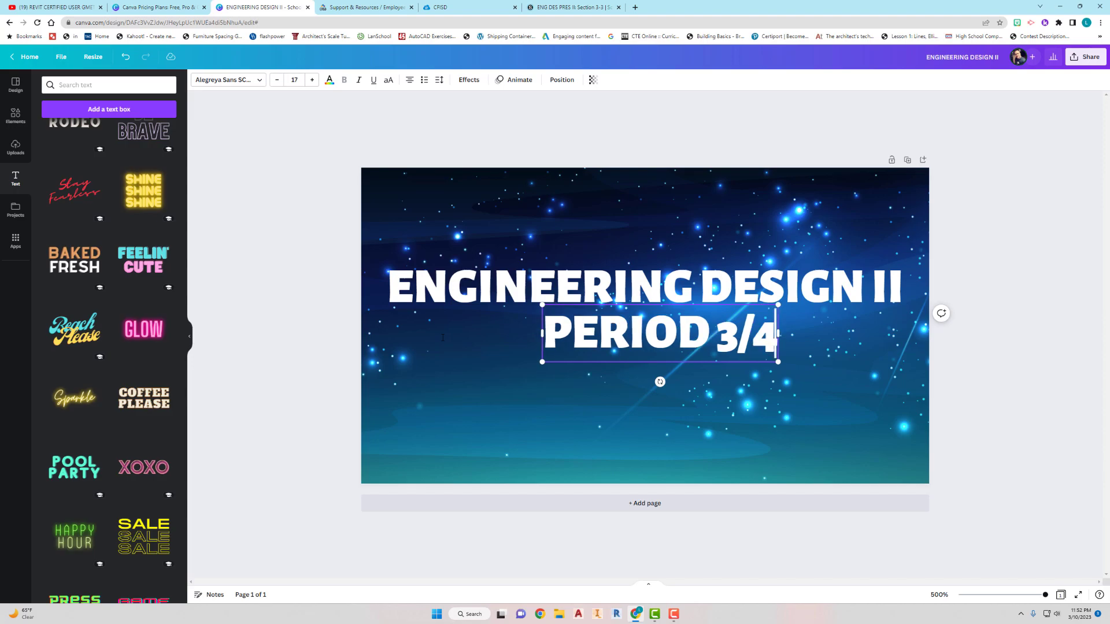
{"action": "mouse_move", "coordinate": [781, 332]}
{"action": "left_mouse_down"}
{"action": "mouse_move", "coordinate": [746, 347]}
{"action": "mouse_move", "coordinate": [801, 347]}
{"action": "mouse_move", "coordinate": [794, 338]}
{"action": "left_mouse_up"}
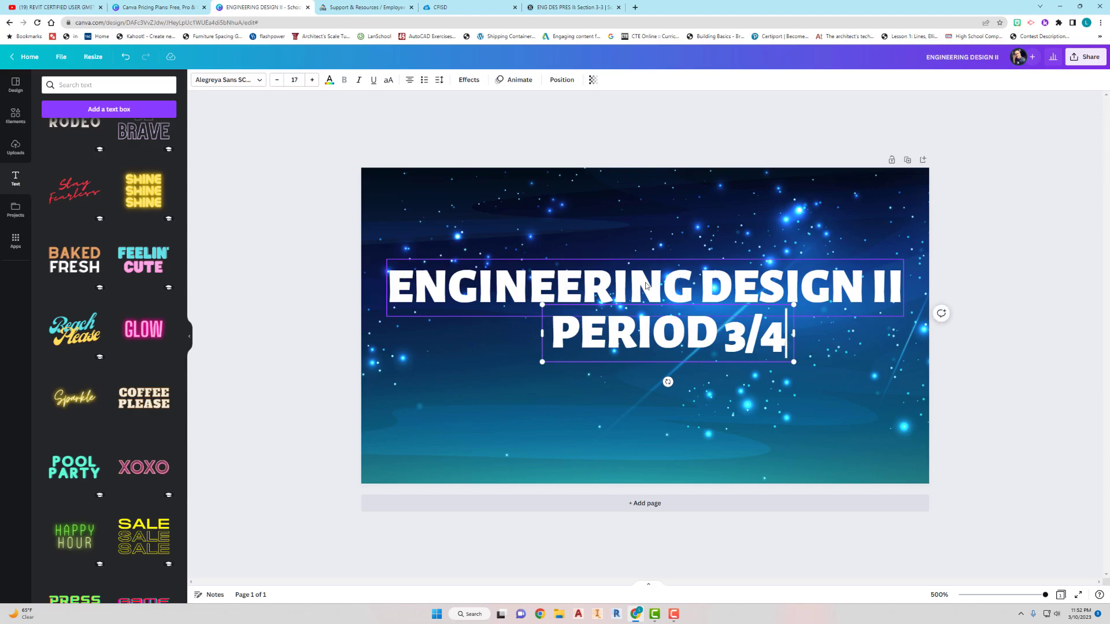
Try Alfa Slab One and Sunborn on the PERIOD 3/4 text, and set its font to Norwester
{"action": "left_click", "coordinate": [259, 82]}
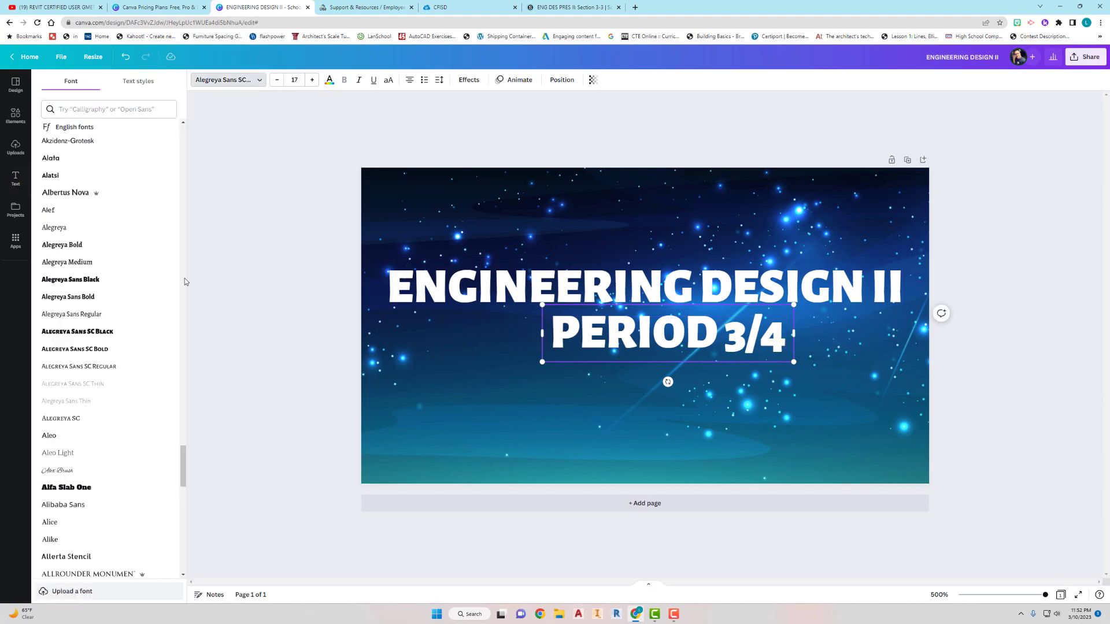
{"action": "left_click", "coordinate": [64, 488]}
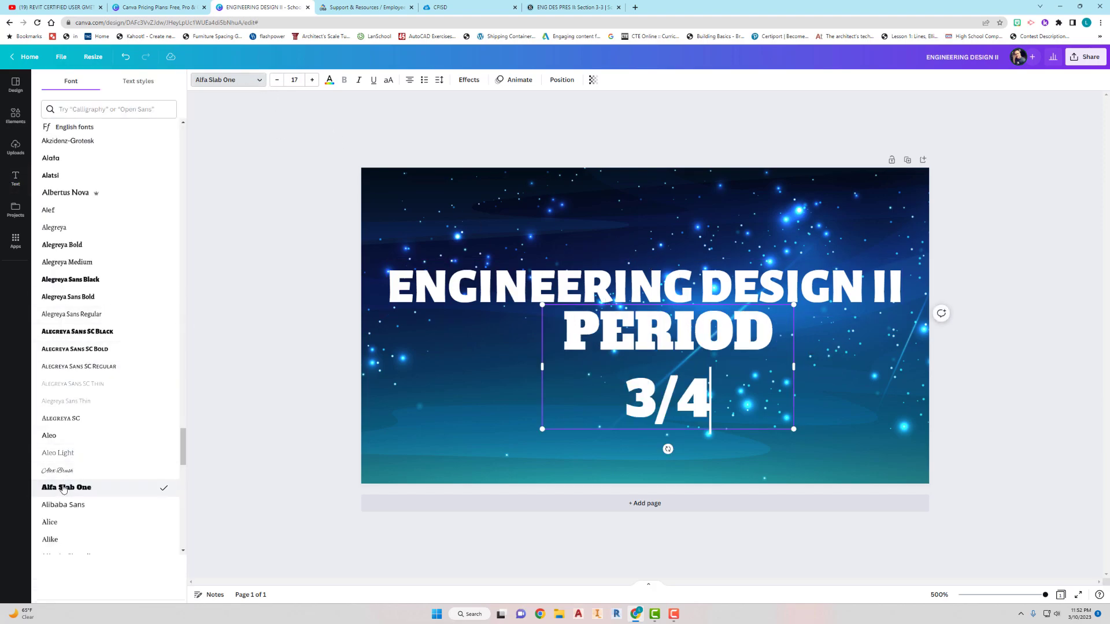
{"action": "scroll", "coordinate": [87, 283], "scroll_direction": "up", "scroll_amount": 2}
{"action": "scroll", "coordinate": [67, 282], "scroll_direction": "up", "scroll_amount": 8}
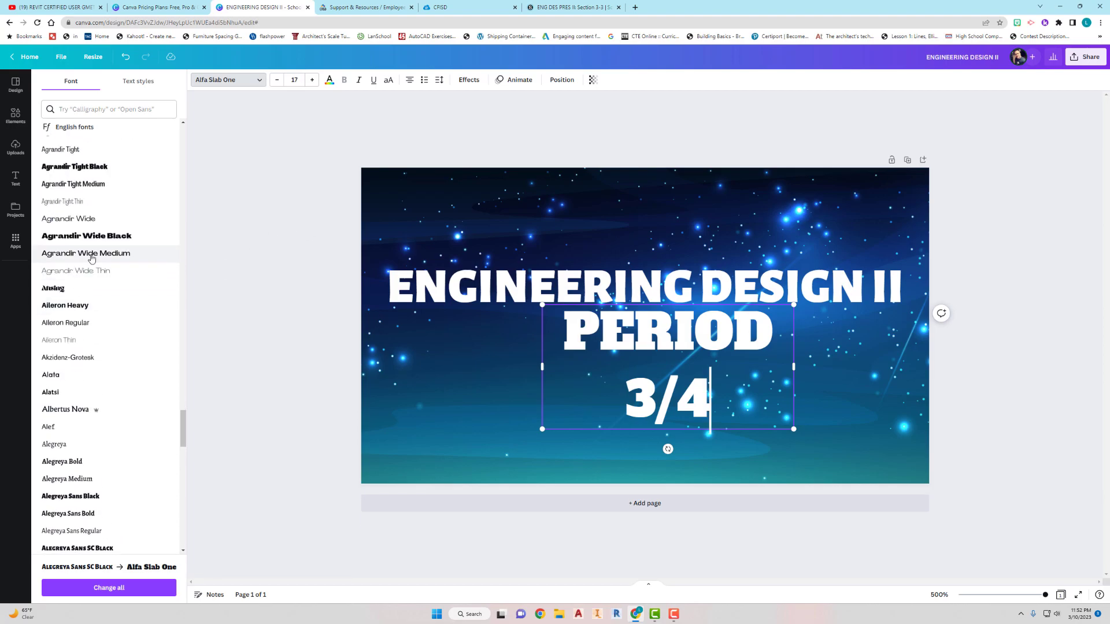
{"action": "scroll", "coordinate": [105, 226], "scroll_direction": "up", "scroll_amount": 10}
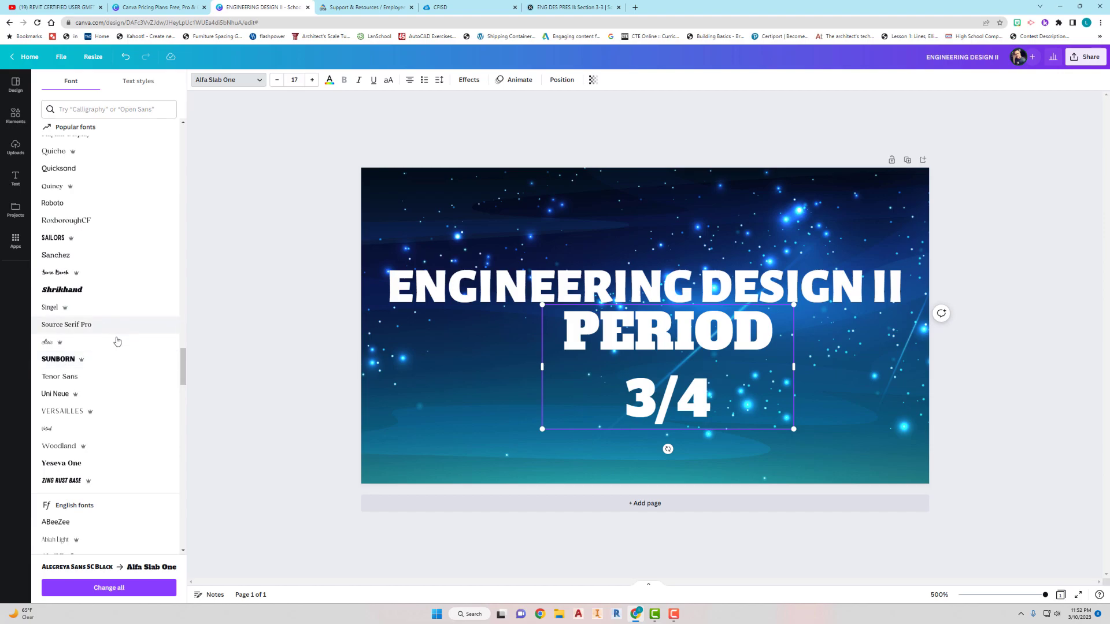
{"action": "mouse_move", "coordinate": [83, 364]}
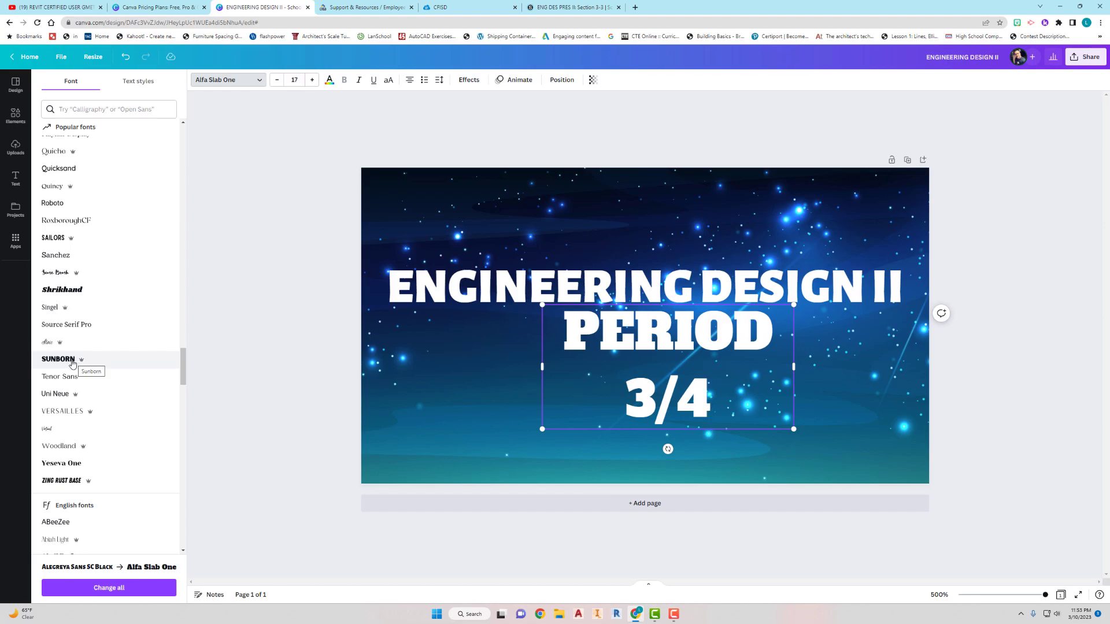
{"action": "left_click", "coordinate": [72, 360]}
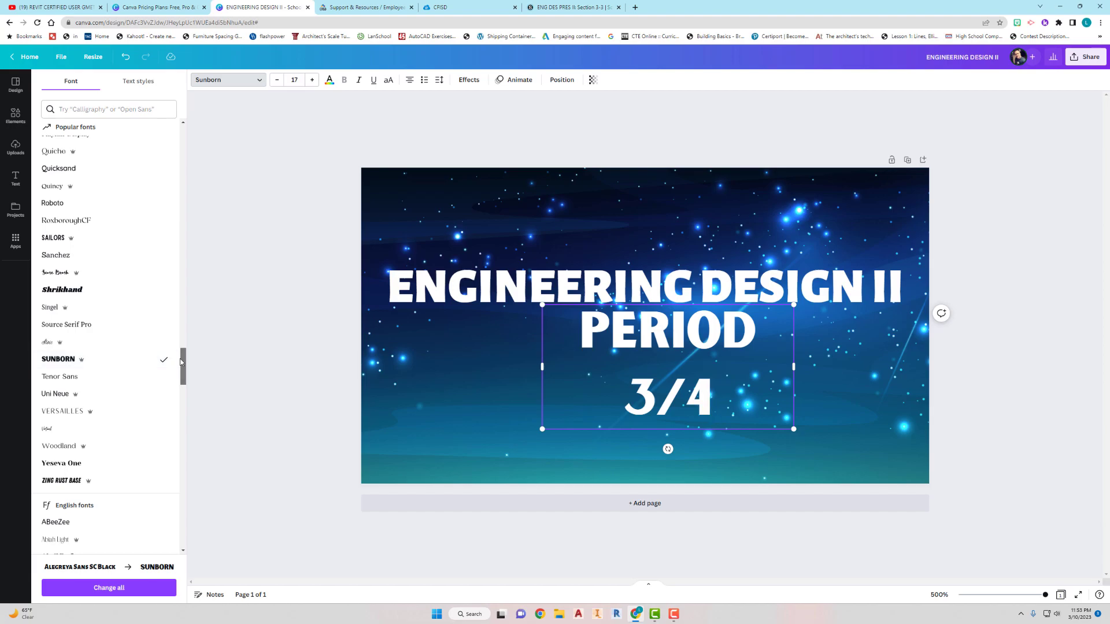
{"action": "left_click_drag", "start_coordinate": [180, 361], "coordinate": [190, 332]}
{"action": "left_click", "coordinate": [69, 320]}
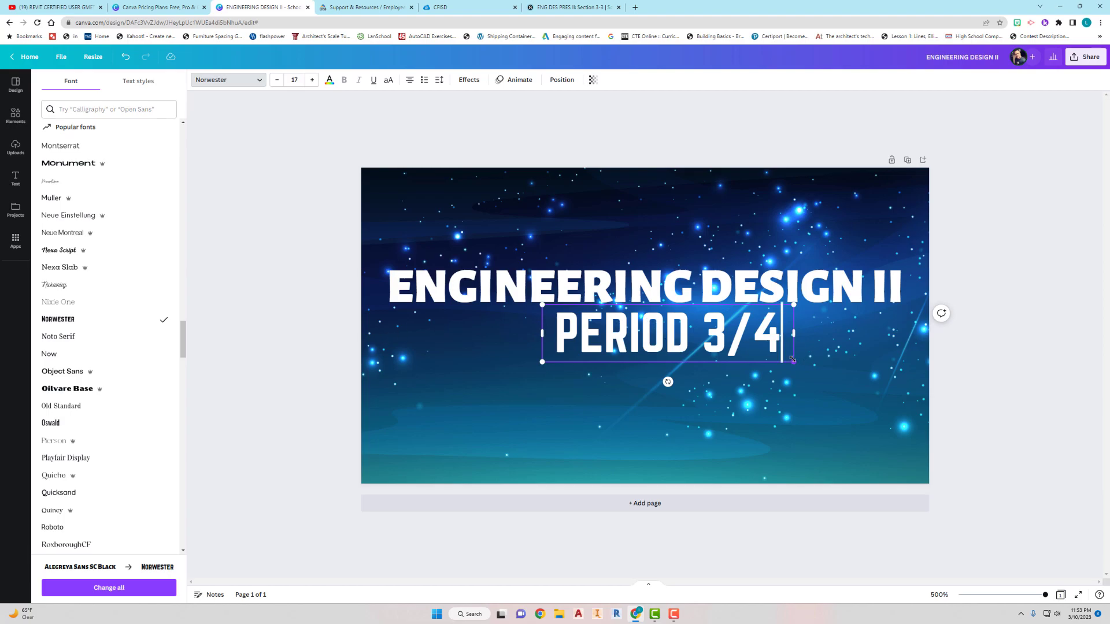
Shrink the PERIOD 3/4 text to about font size 11.9 and move it slightly lower beneath the title
{"action": "left_click_drag", "start_coordinate": [792, 359], "coordinate": [719, 344]}
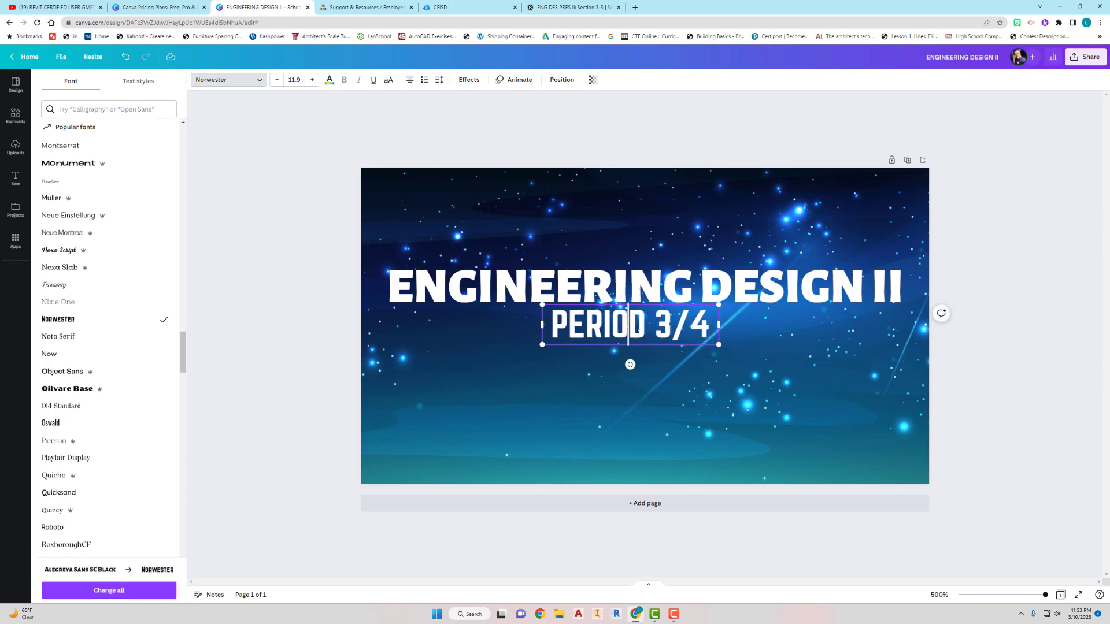
{"action": "right_click", "coordinate": [633, 325]}
{"action": "left_click", "coordinate": [725, 354]}
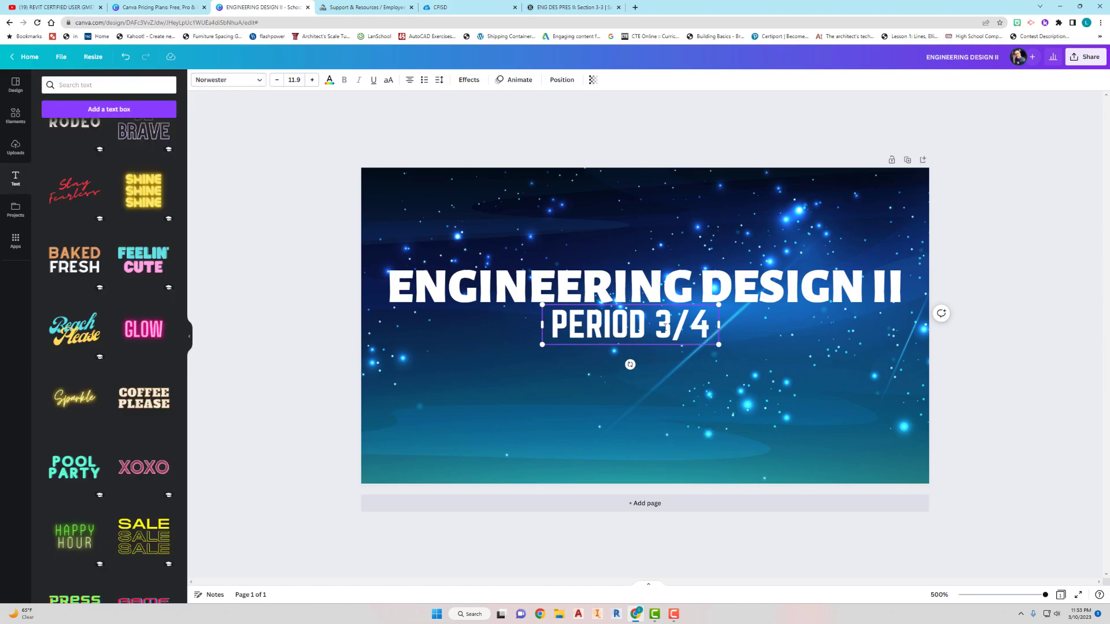
{"action": "right_click", "coordinate": [666, 327]}
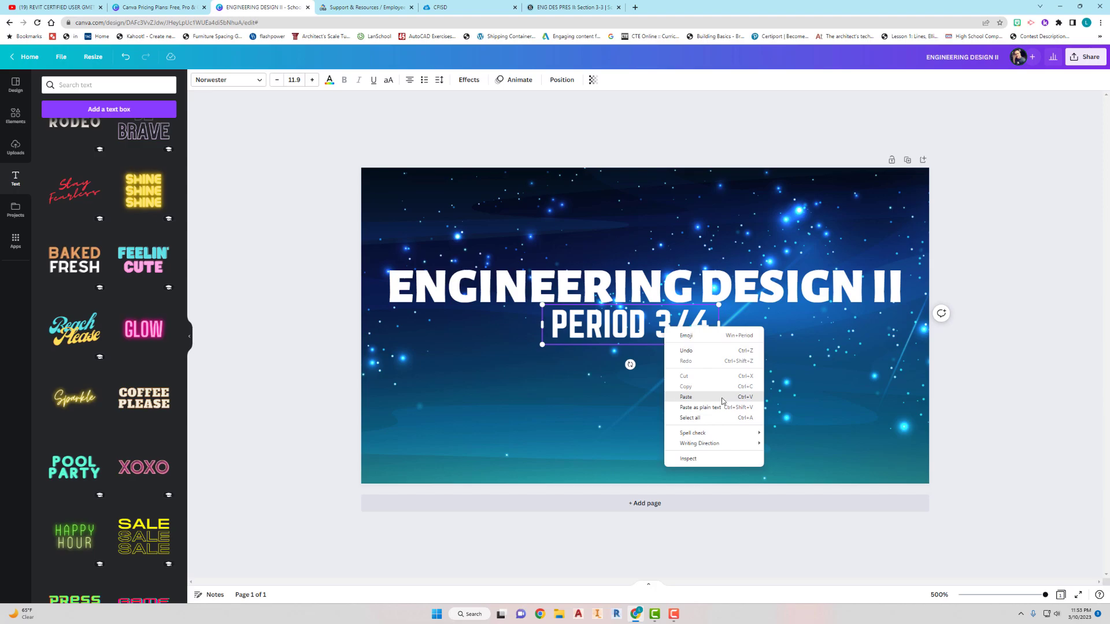
{"action": "mouse_move", "coordinate": [714, 450]}
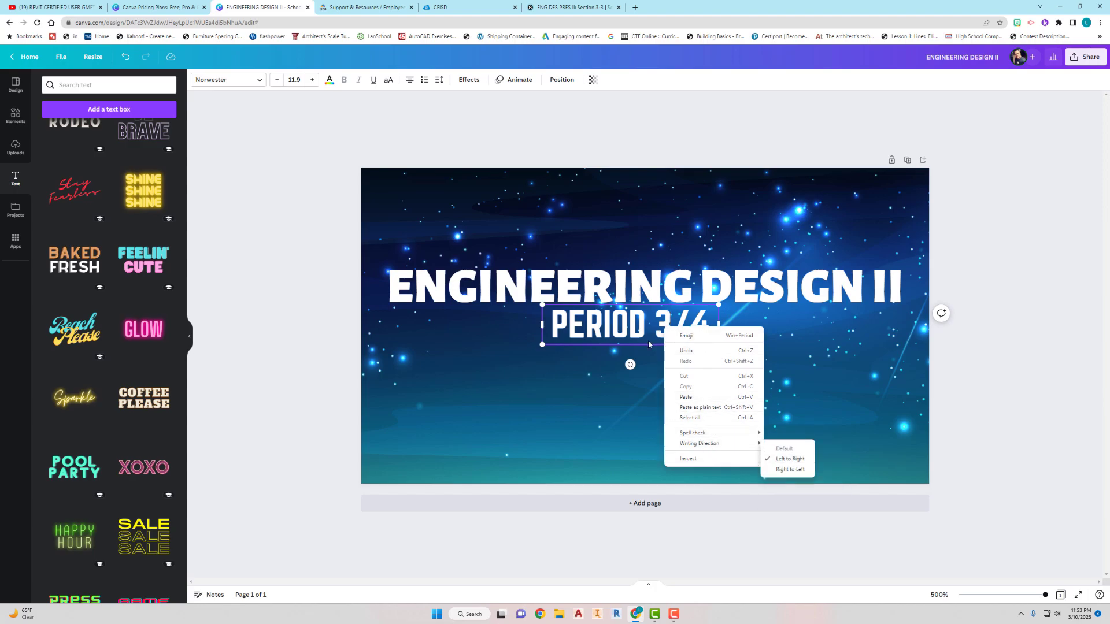
{"action": "left_click", "coordinate": [631, 336]}
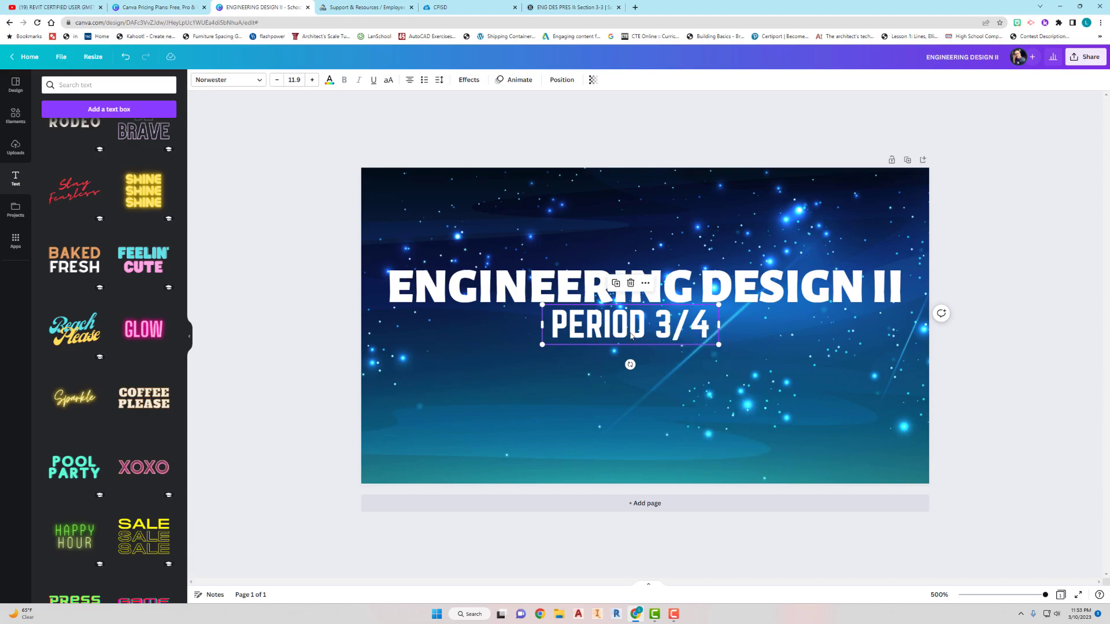
{"action": "left_click_drag", "start_coordinate": [631, 337], "coordinate": [633, 334]}
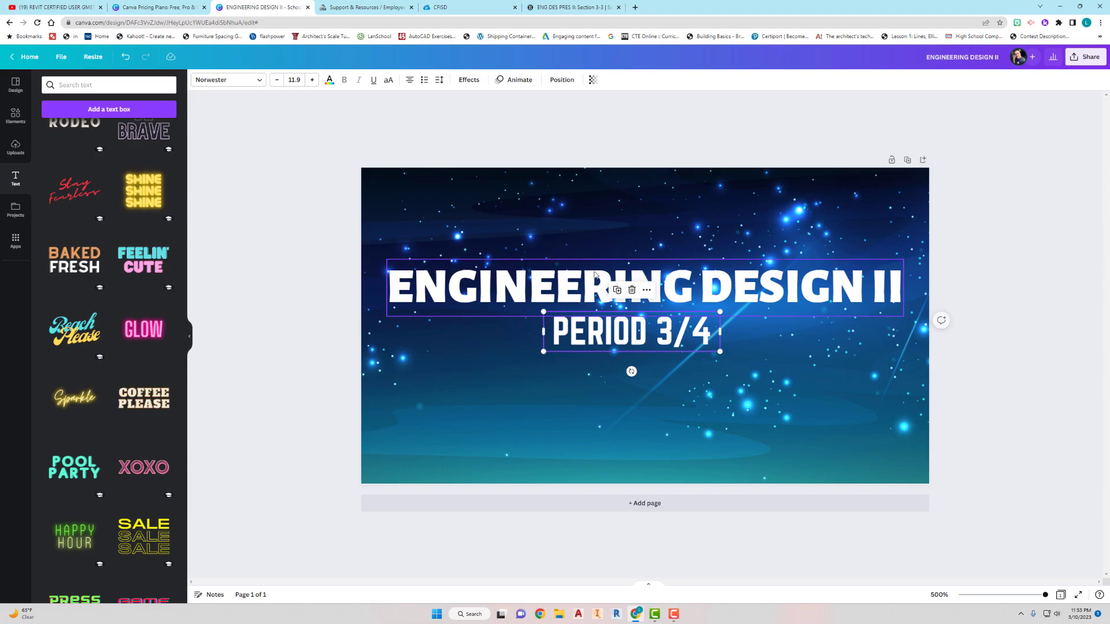
{"action": "left_click", "coordinate": [488, 346]}
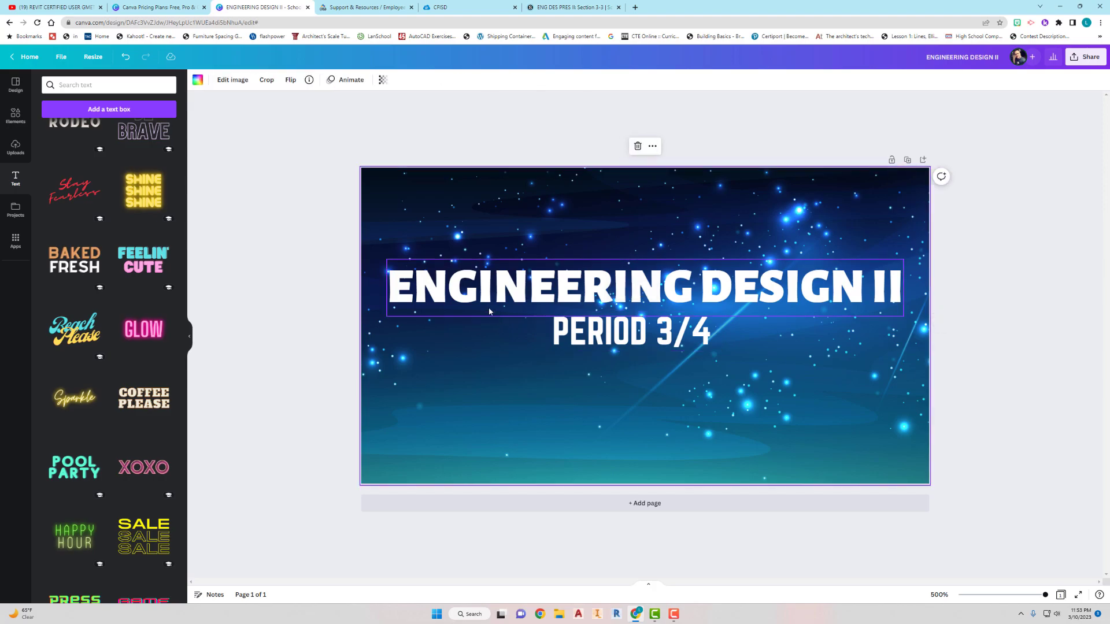
Try yellow, light purple, grey and black as the ENGINEERING DESIGN II title's text color, and return it to white
{"action": "left_click", "coordinate": [425, 291]}
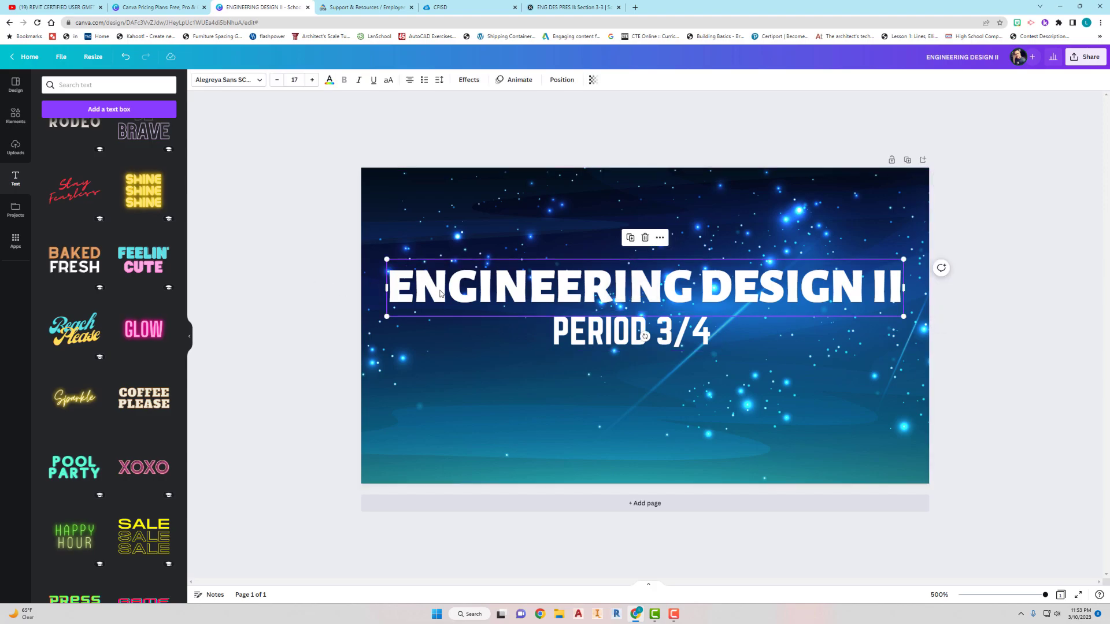
{"action": "left_click", "coordinate": [334, 80]}
{"action": "scroll", "coordinate": [115, 416], "scroll_direction": "down", "scroll_amount": 1}
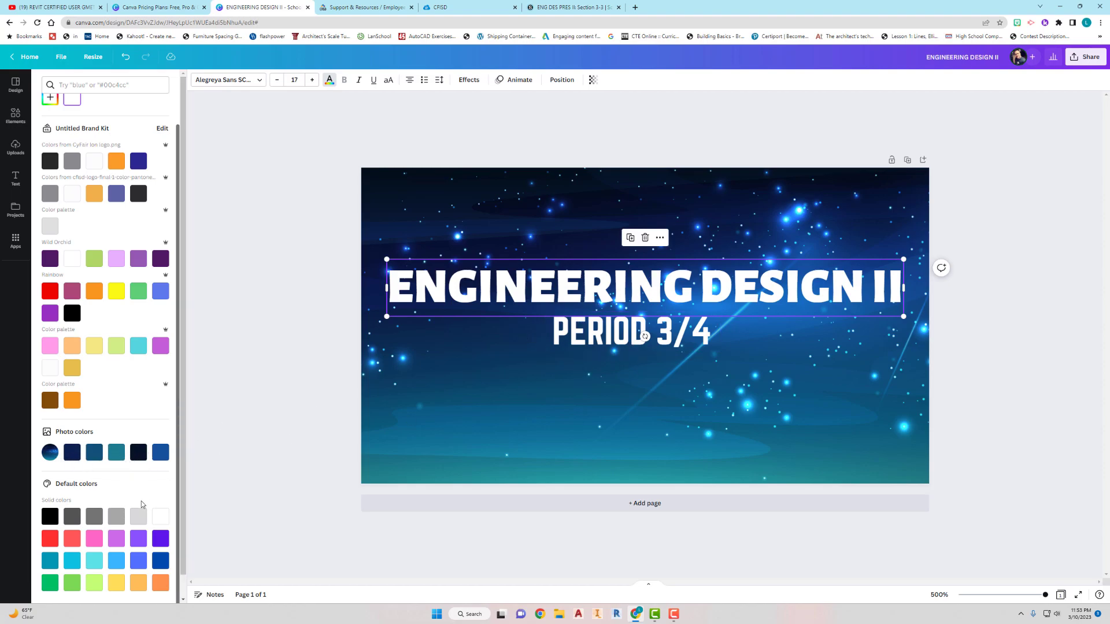
{"action": "left_click", "coordinate": [118, 295]}
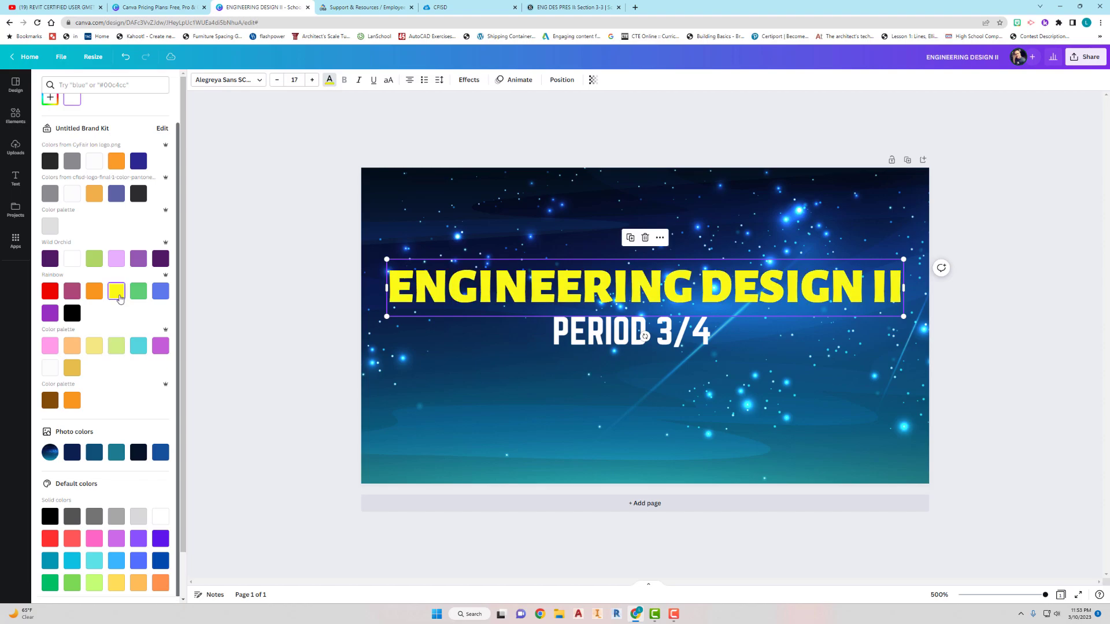
{"action": "left_click", "coordinate": [115, 258]}
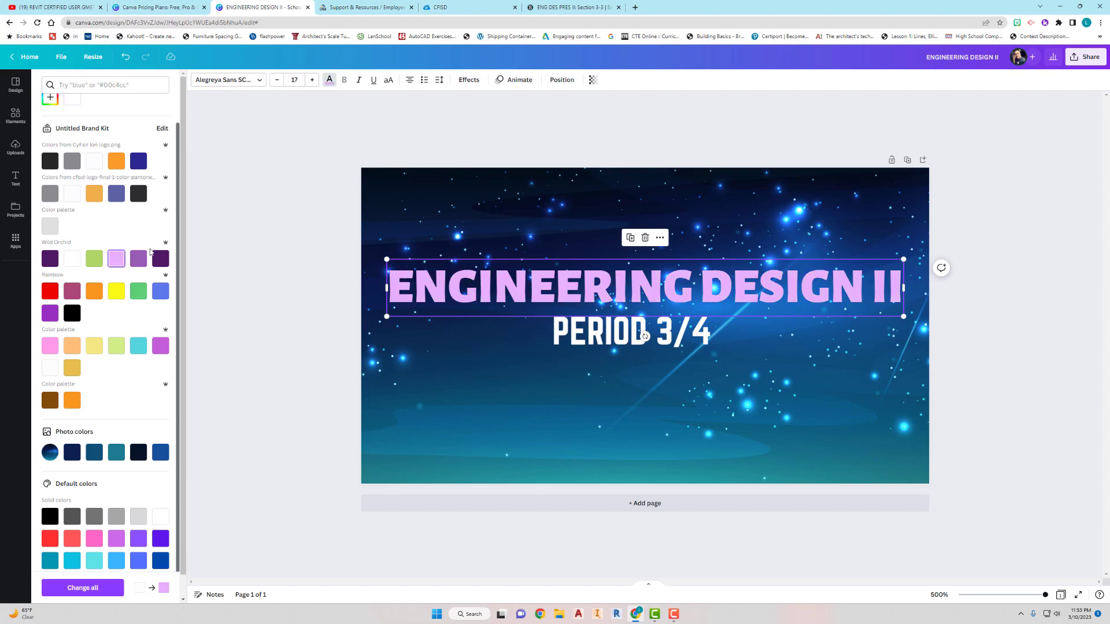
{"action": "left_click", "coordinate": [72, 161]}
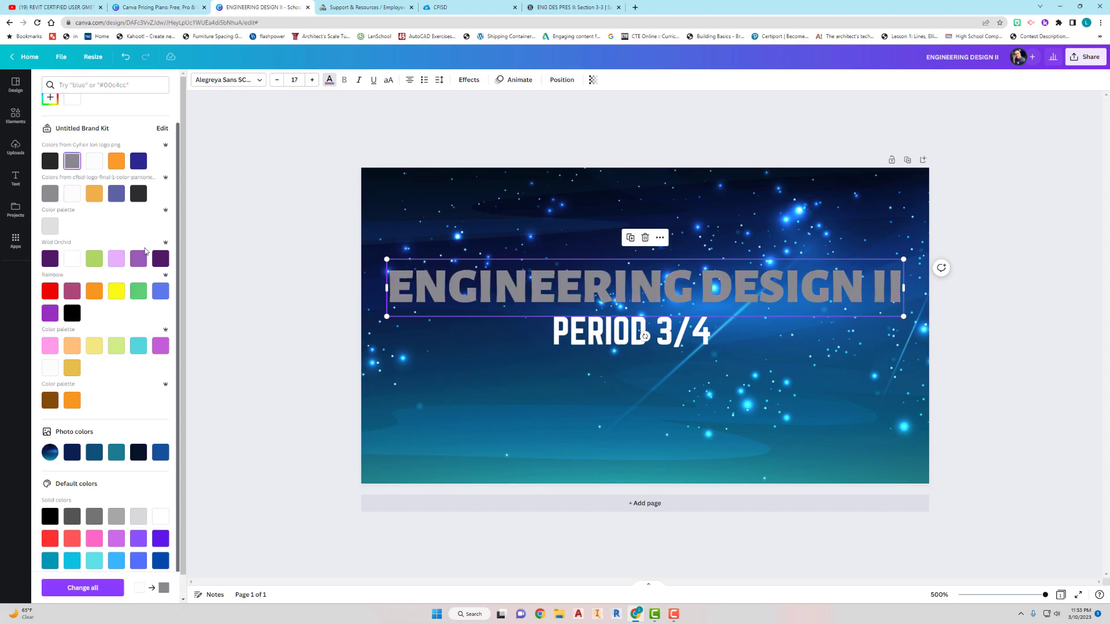
{"action": "scroll", "coordinate": [137, 290], "scroll_direction": "down", "scroll_amount": 2}
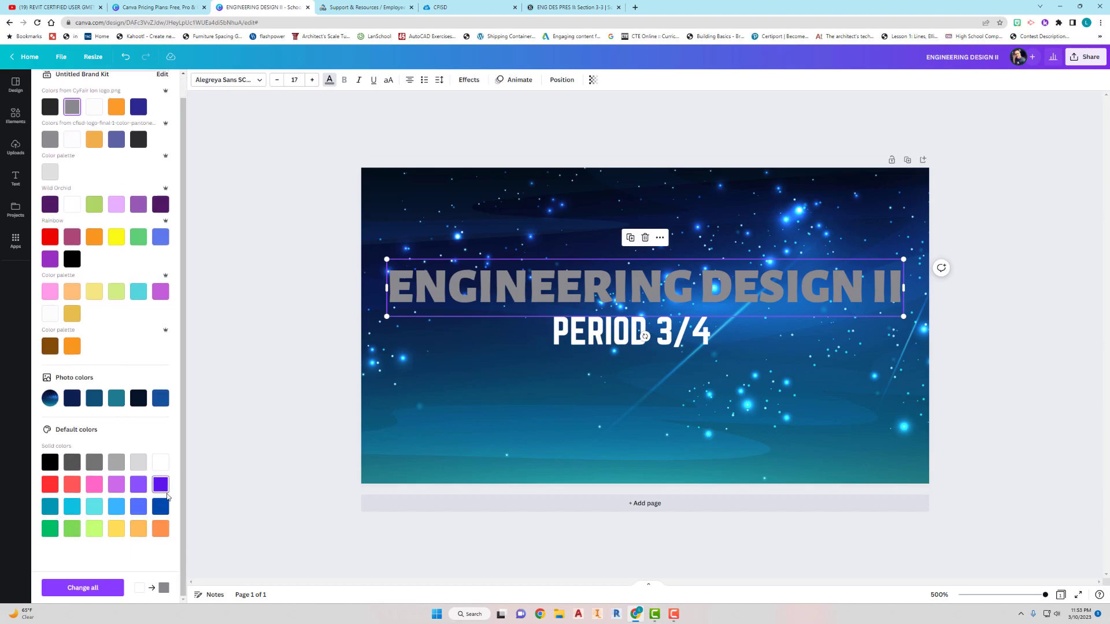
{"action": "left_click", "coordinate": [50, 462]}
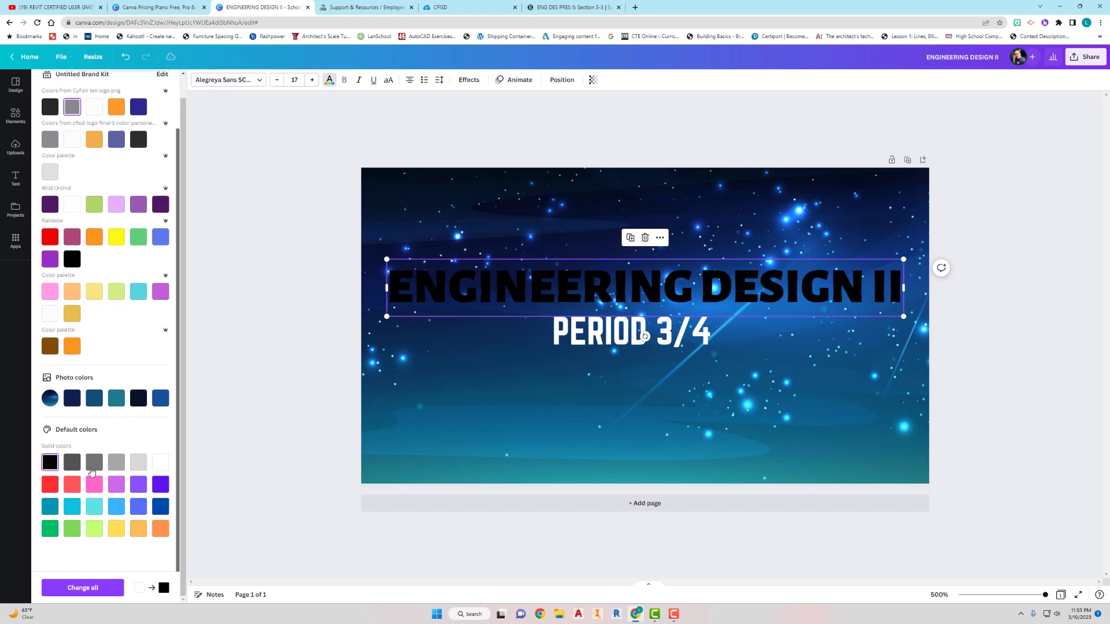
{"action": "left_click", "coordinate": [161, 463]}
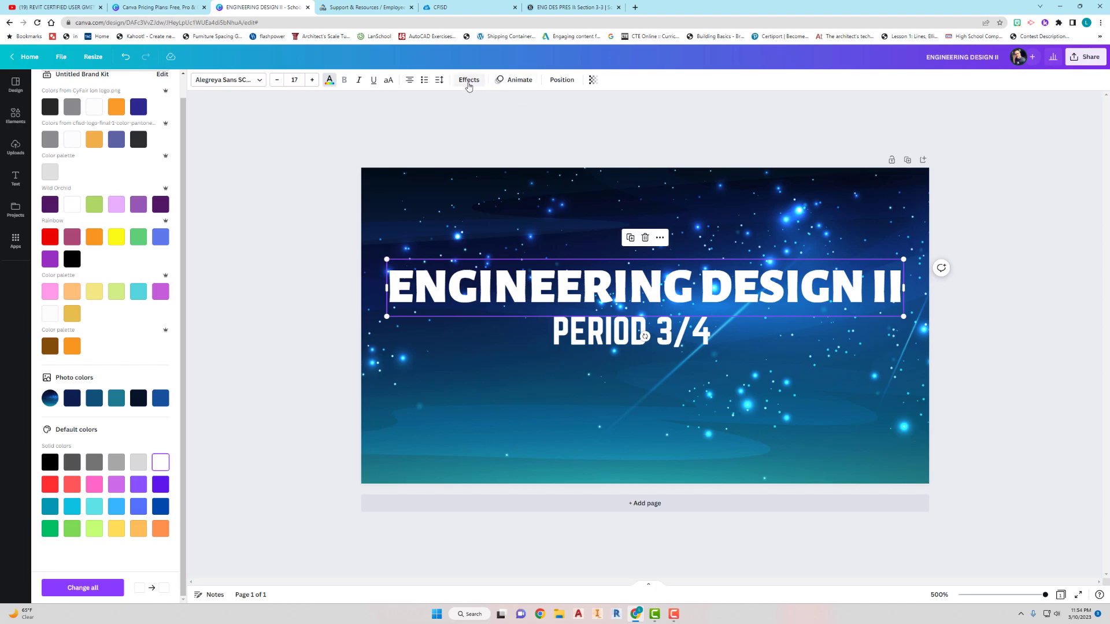
Try the Shadow, Lift, Hollow, Splice and Echo effects and the Curve shape on the ENGINEERING DESIGN II title
{"action": "left_click", "coordinate": [469, 81]}
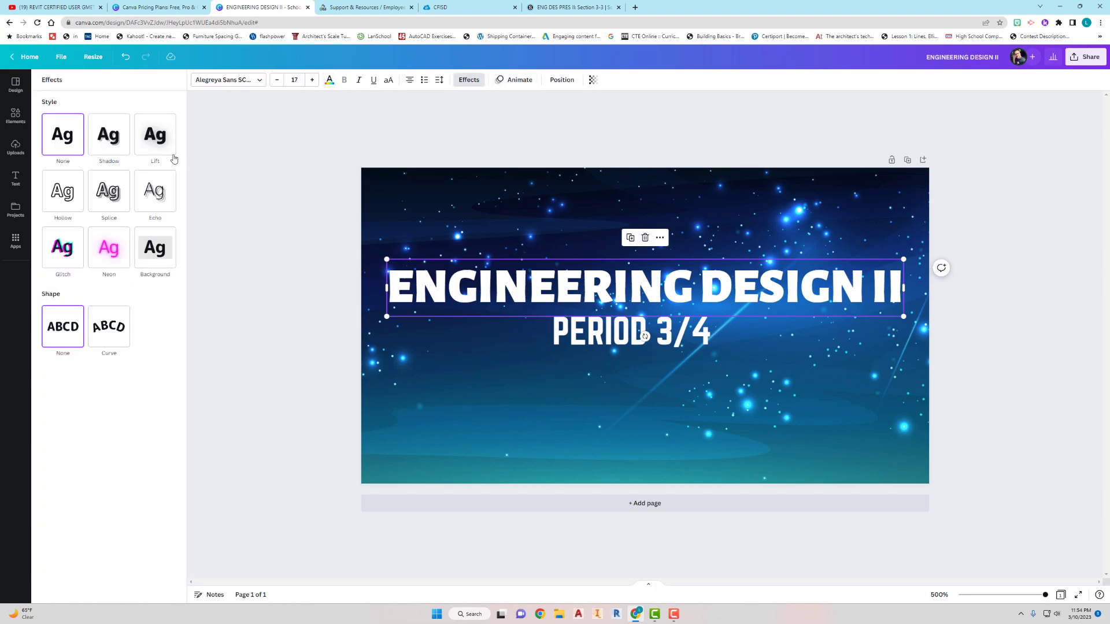
{"action": "left_click", "coordinate": [116, 144]}
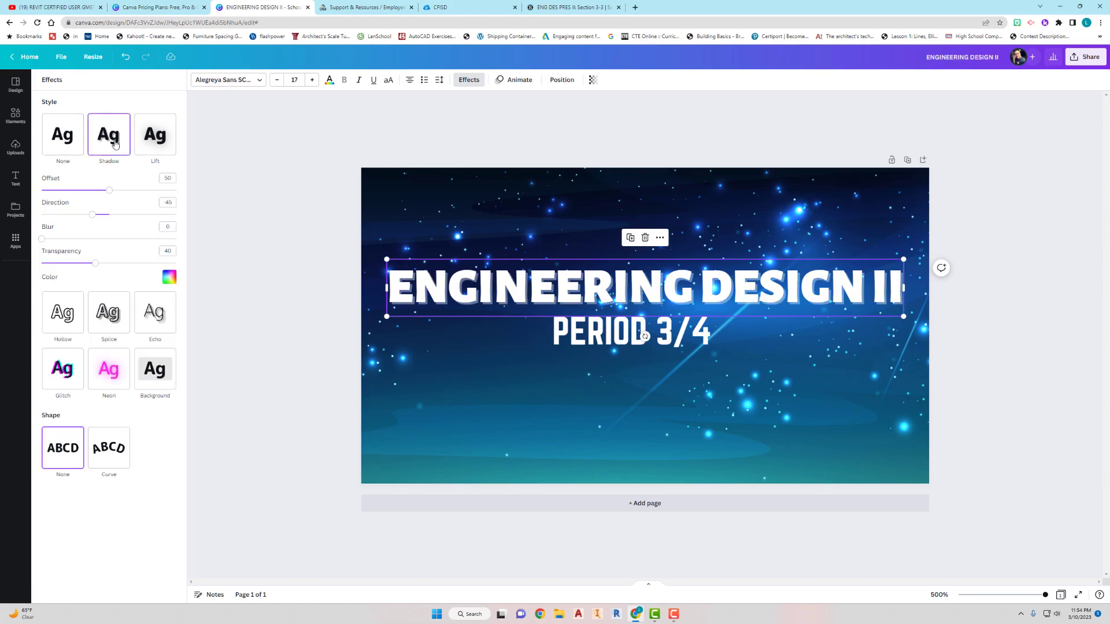
{"action": "left_click", "coordinate": [160, 149]}
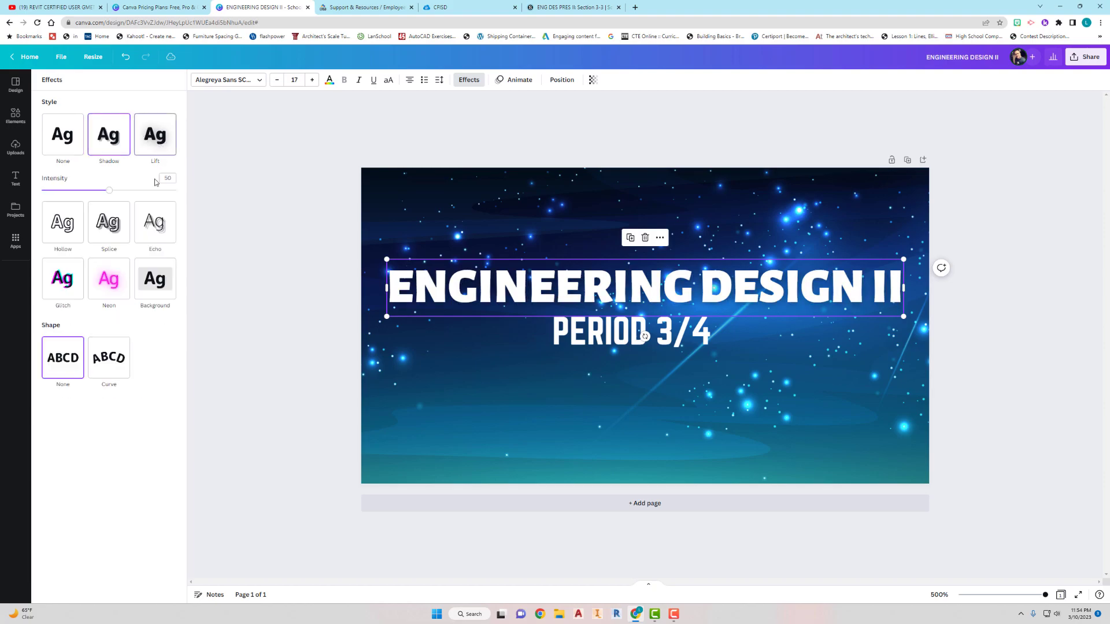
{"action": "left_click", "coordinate": [74, 232]}
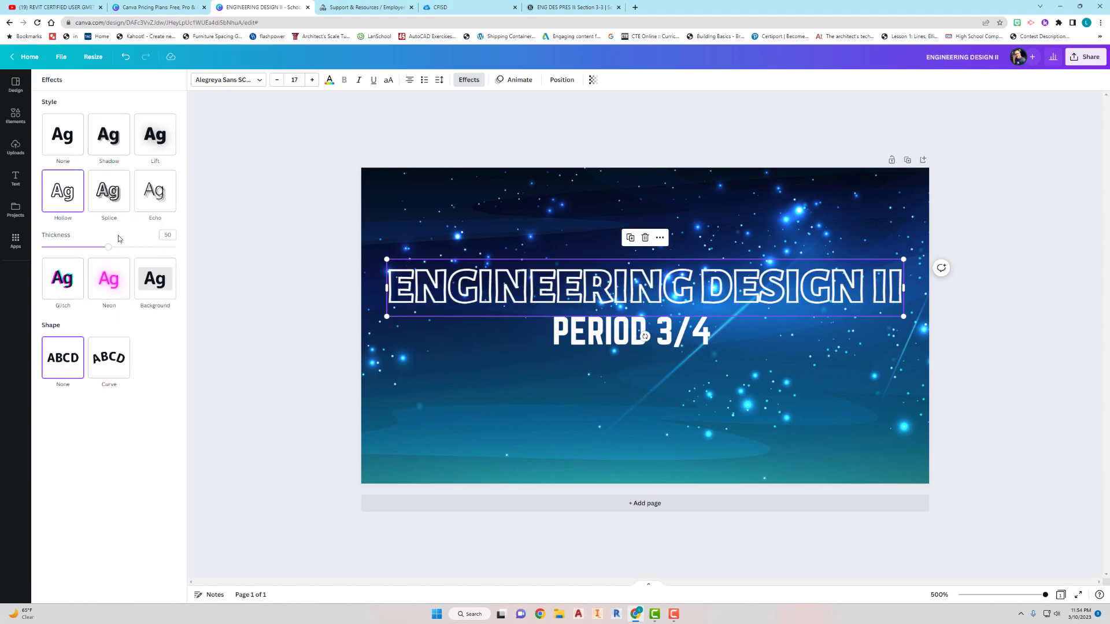
{"action": "left_click", "coordinate": [116, 202]}
{"action": "left_click", "coordinate": [163, 198]}
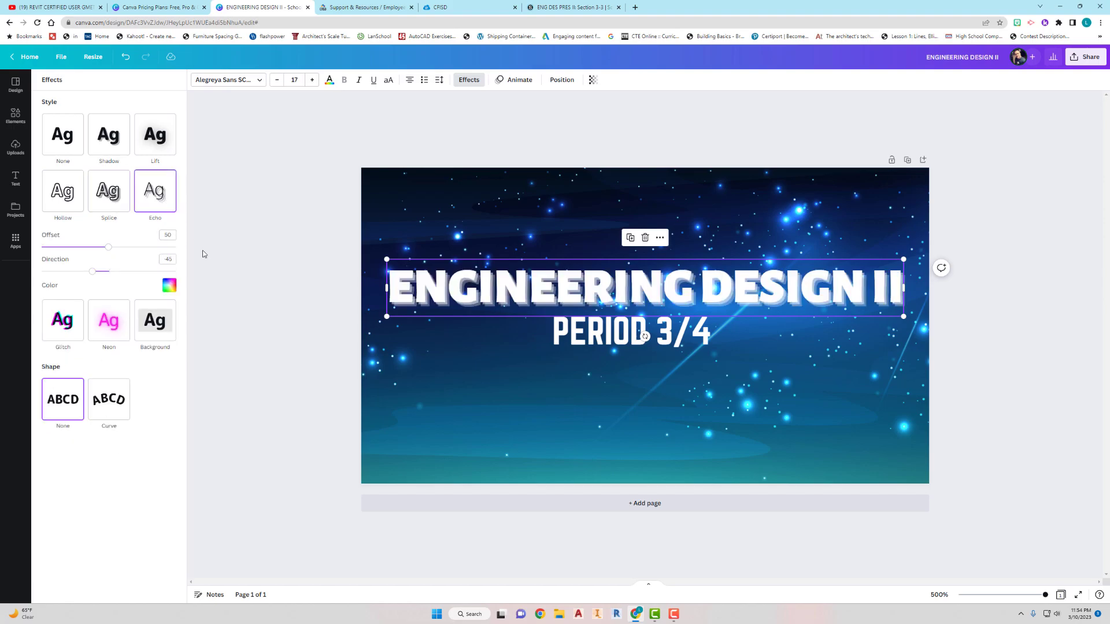
{"action": "left_click", "coordinate": [113, 399]}
{"action": "left_click_drag", "start_coordinate": [157, 459], "coordinate": [117, 454]}
Apply the Shadow effect to the ENGINEERING DESIGN II title, try white and dark blue for the shadow, and set its color to orange
{"action": "left_click", "coordinate": [109, 134]}
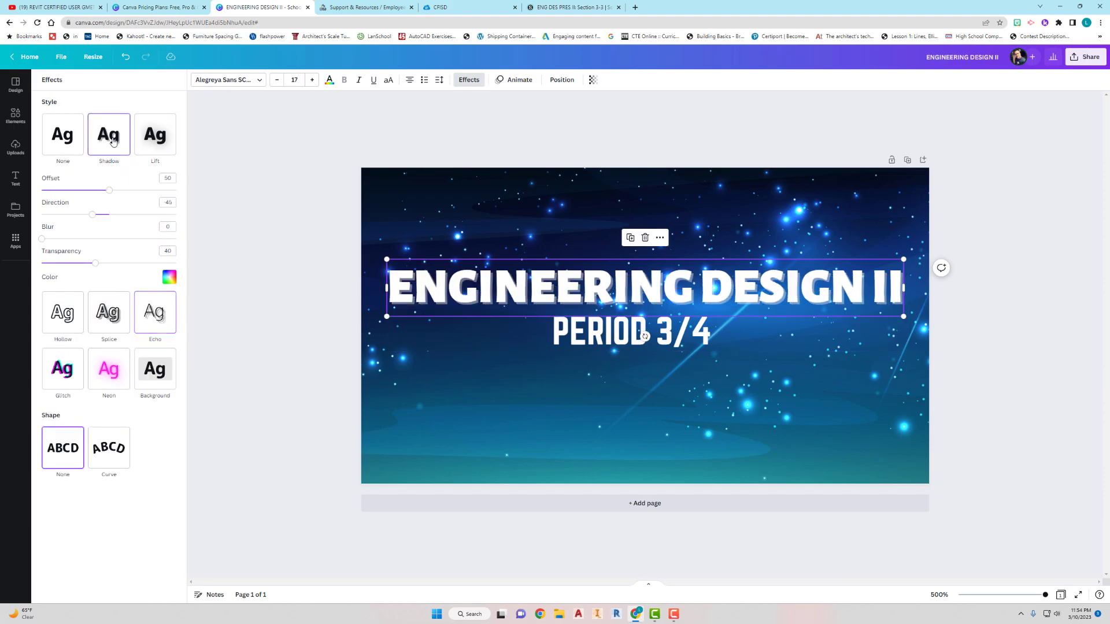
{"action": "left_click", "coordinate": [171, 280]}
{"action": "left_click", "coordinate": [48, 369]}
{"action": "left_click", "coordinate": [93, 371]}
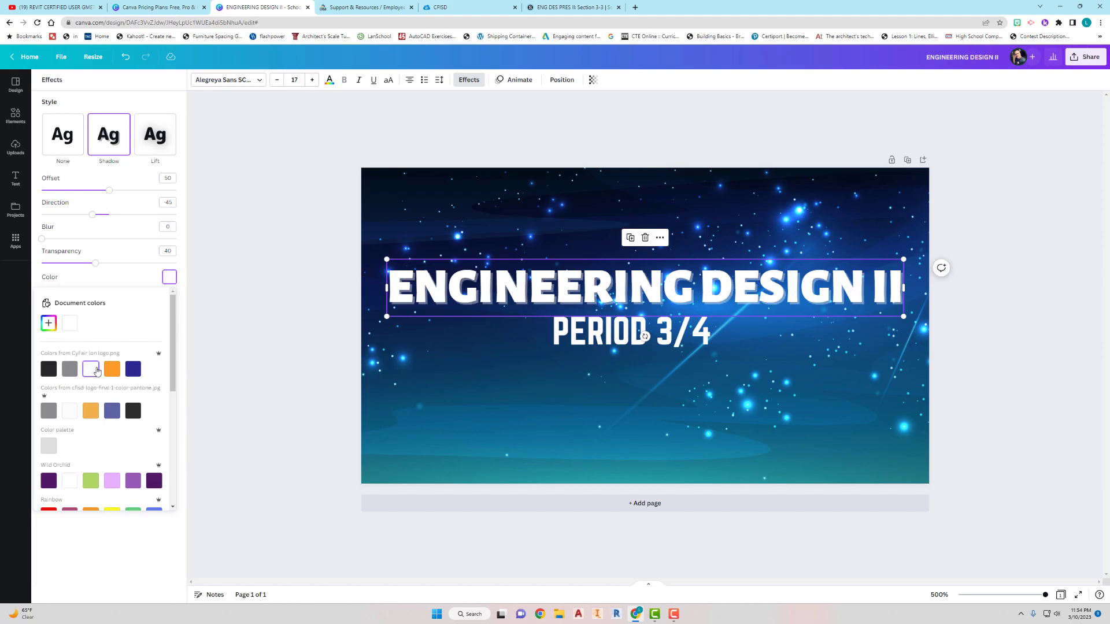
{"action": "left_click", "coordinate": [131, 370]}
{"action": "left_click", "coordinate": [113, 369]}
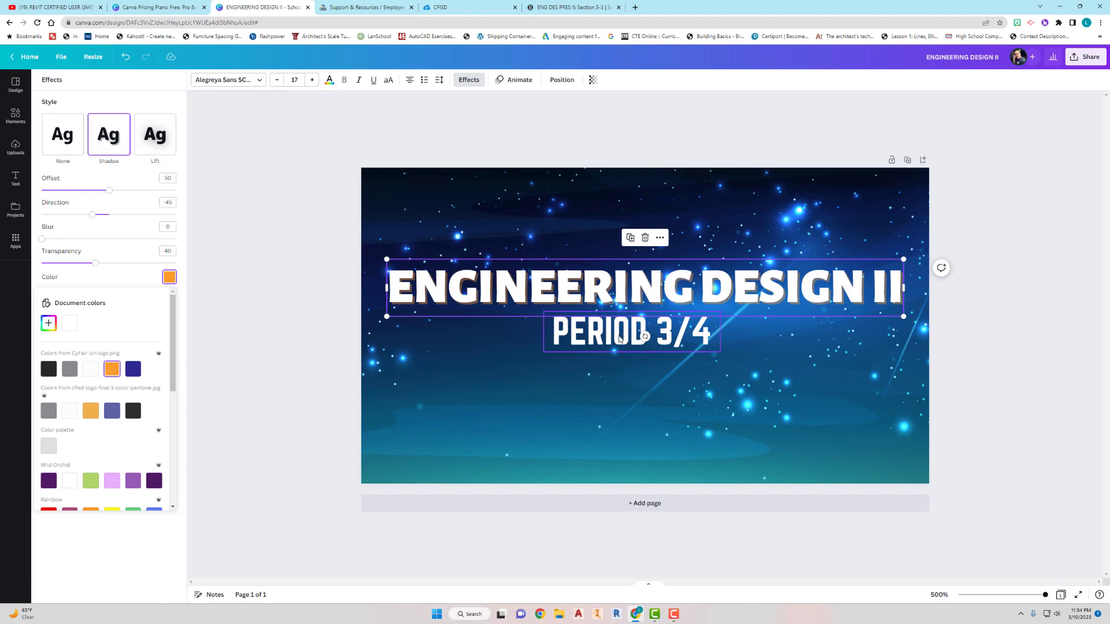
Try aligning the title to the top, bottom and middle of the page, and move it back just above PERIOD 3/4
{"action": "left_click", "coordinate": [561, 81]}
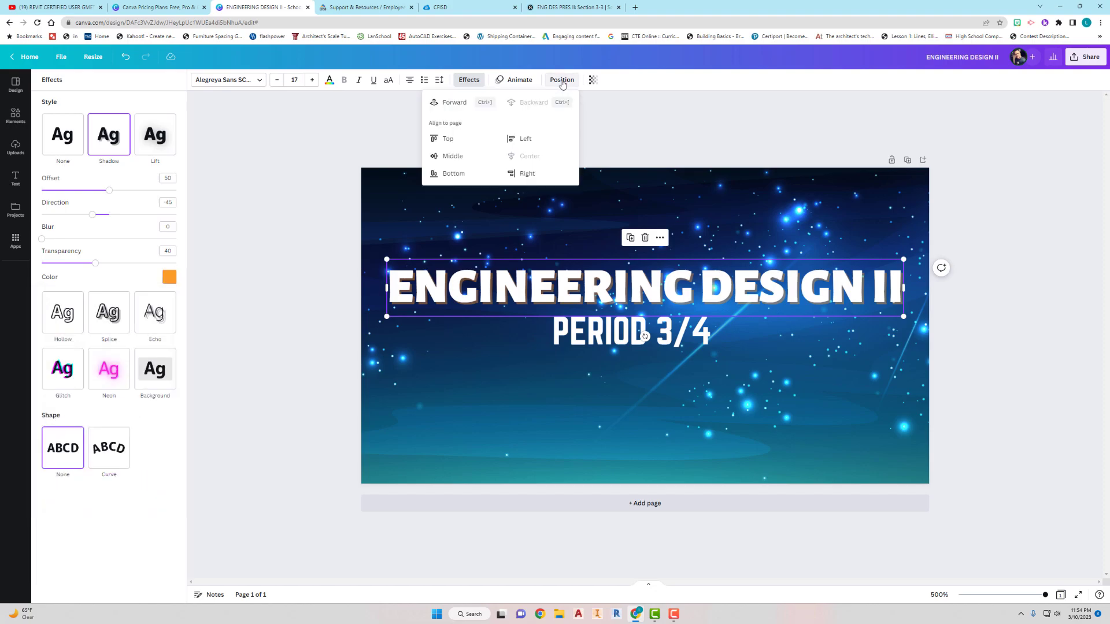
{"action": "left_click", "coordinate": [449, 141]}
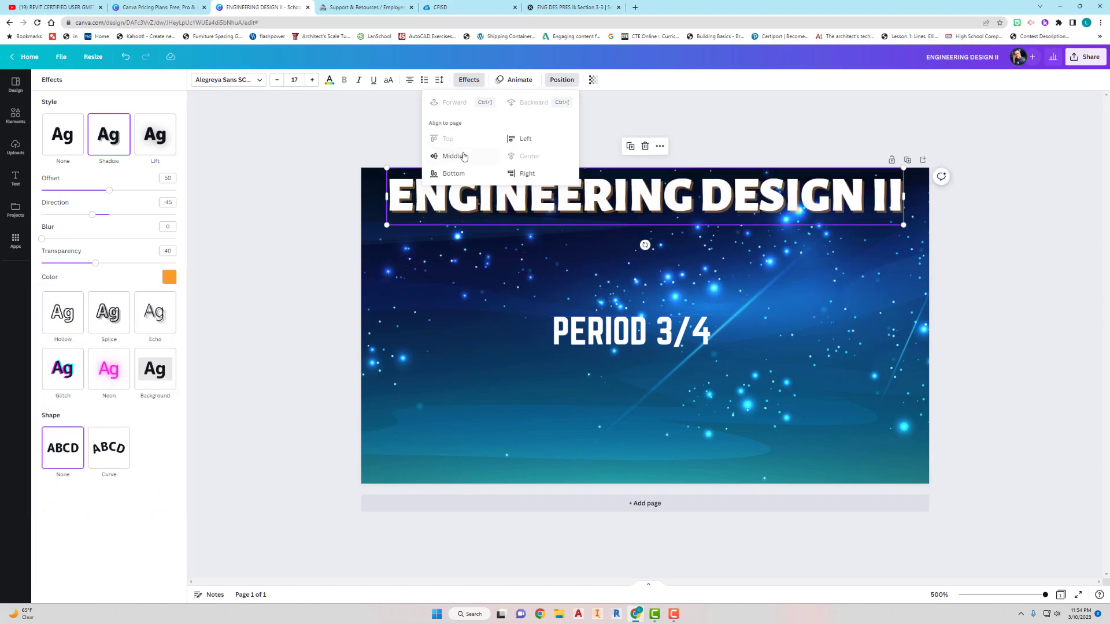
{"action": "left_click", "coordinate": [453, 174]}
{"action": "left_click", "coordinate": [456, 156]}
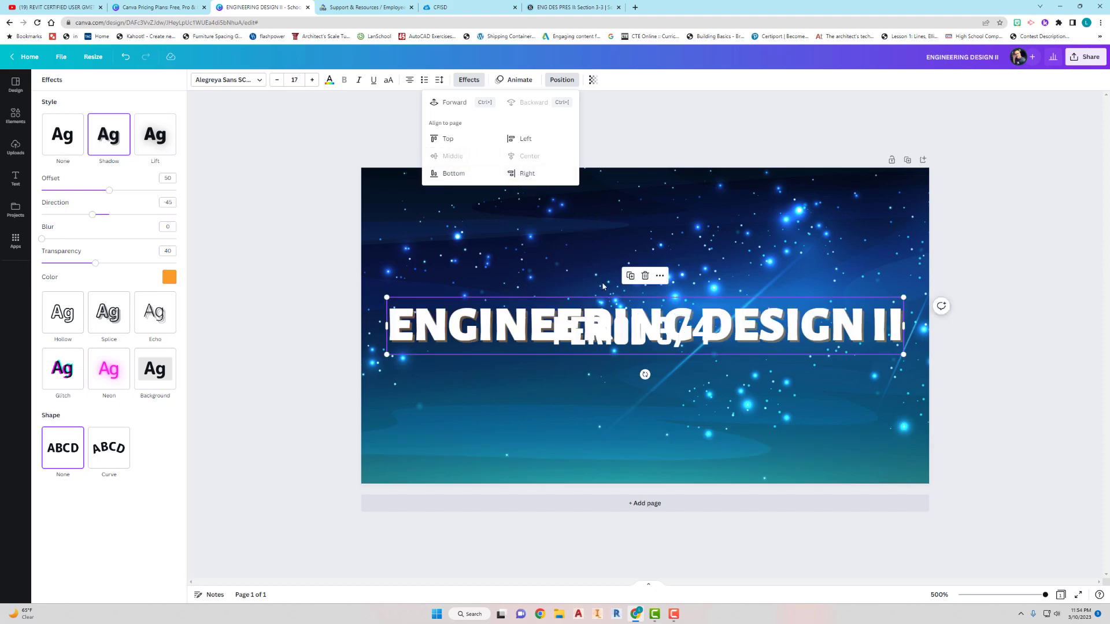
{"action": "left_click_drag", "start_coordinate": [544, 315], "coordinate": [544, 271]}
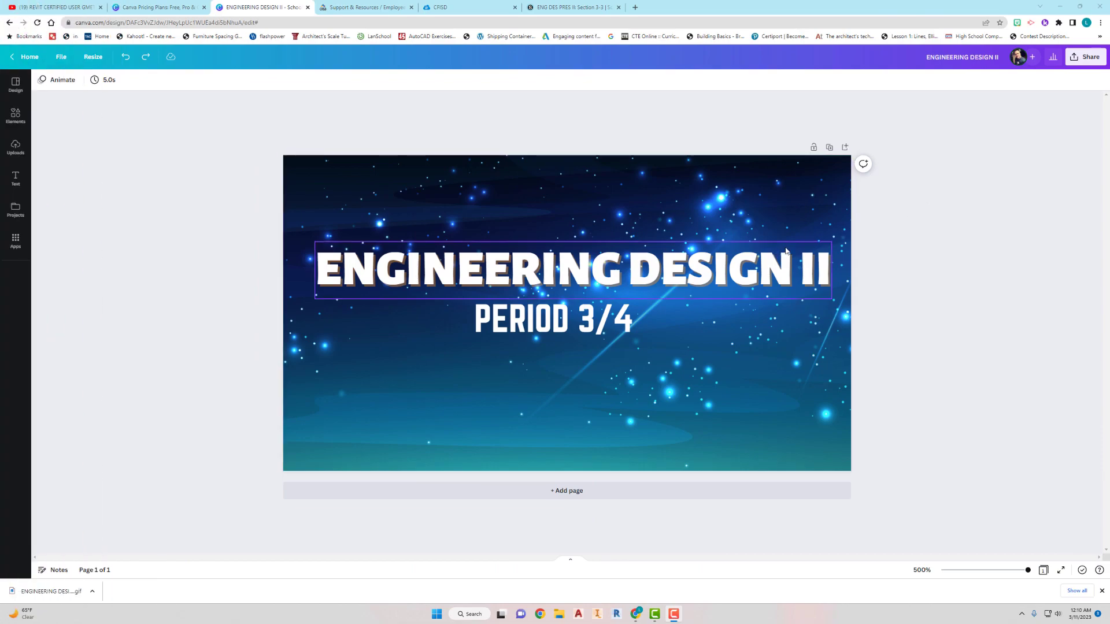
Apply the Ascend text animation to the ENGINEERING DESIGN II title, on enter, with Word writing style and upward direction
{"action": "left_click", "coordinate": [673, 270]}
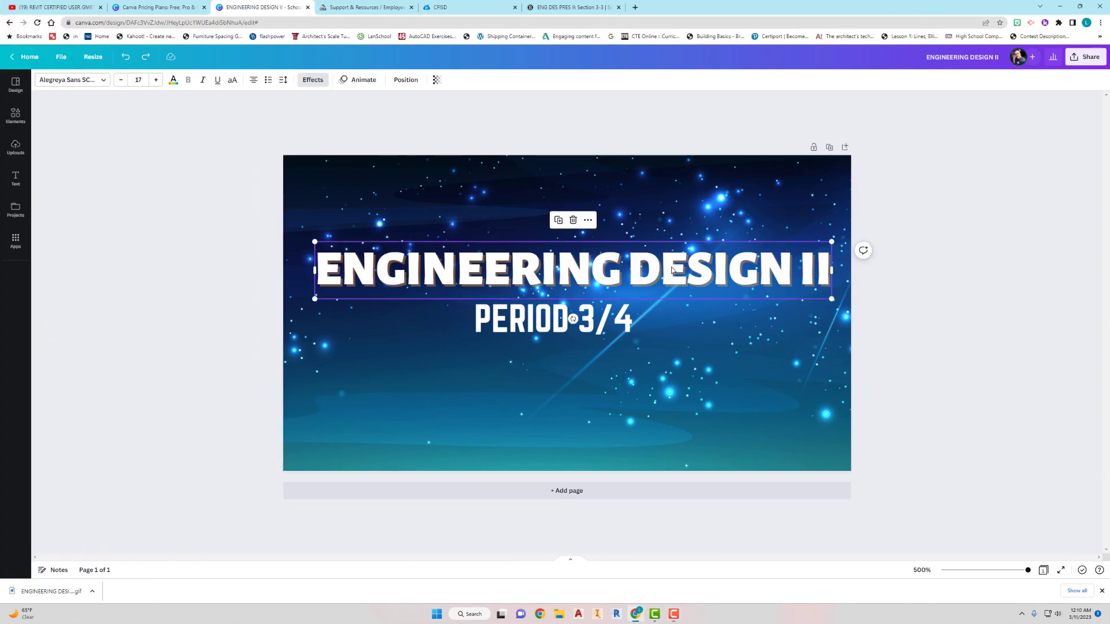
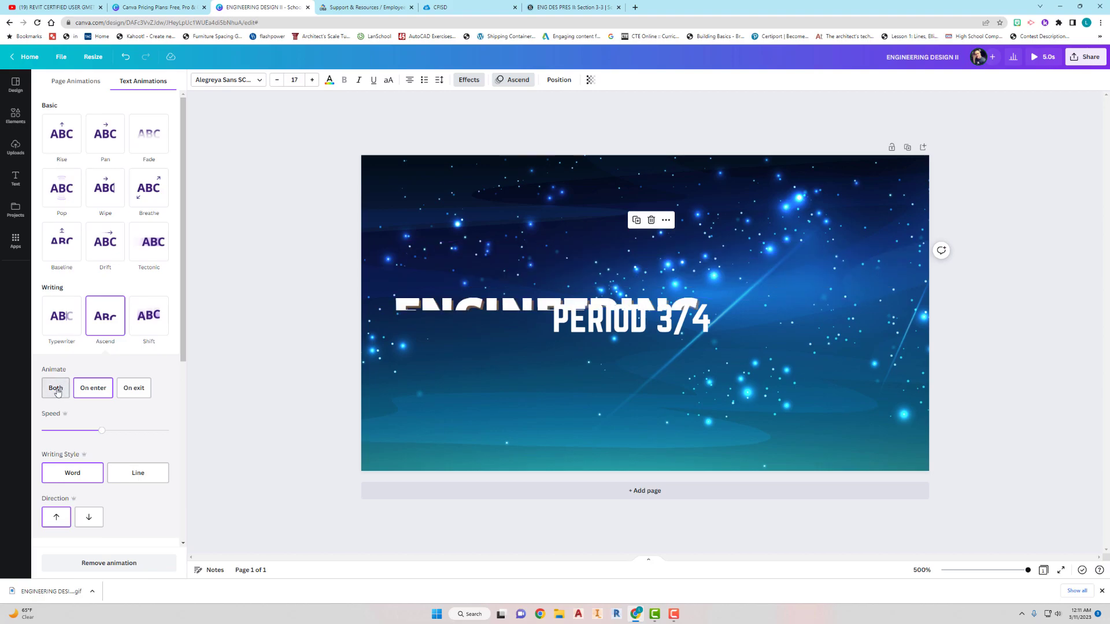
{"action": "left_click", "coordinate": [93, 390]}
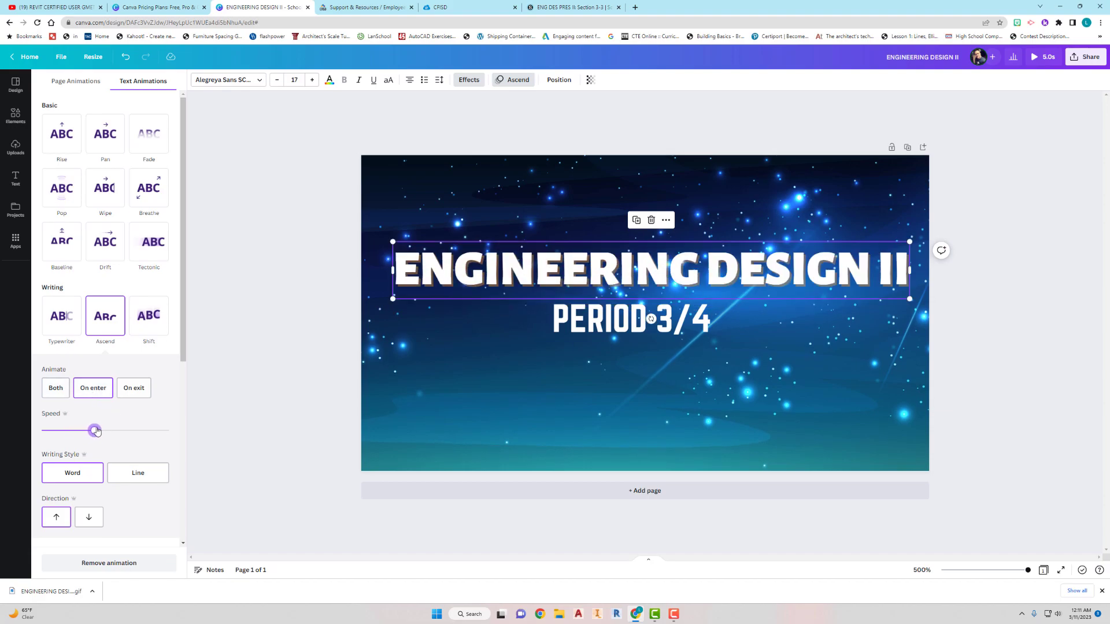
{"action": "left_click_drag", "start_coordinate": [106, 430], "coordinate": [105, 432]}
{"action": "left_click", "coordinate": [94, 476]}
{"action": "left_click", "coordinate": [87, 477]}
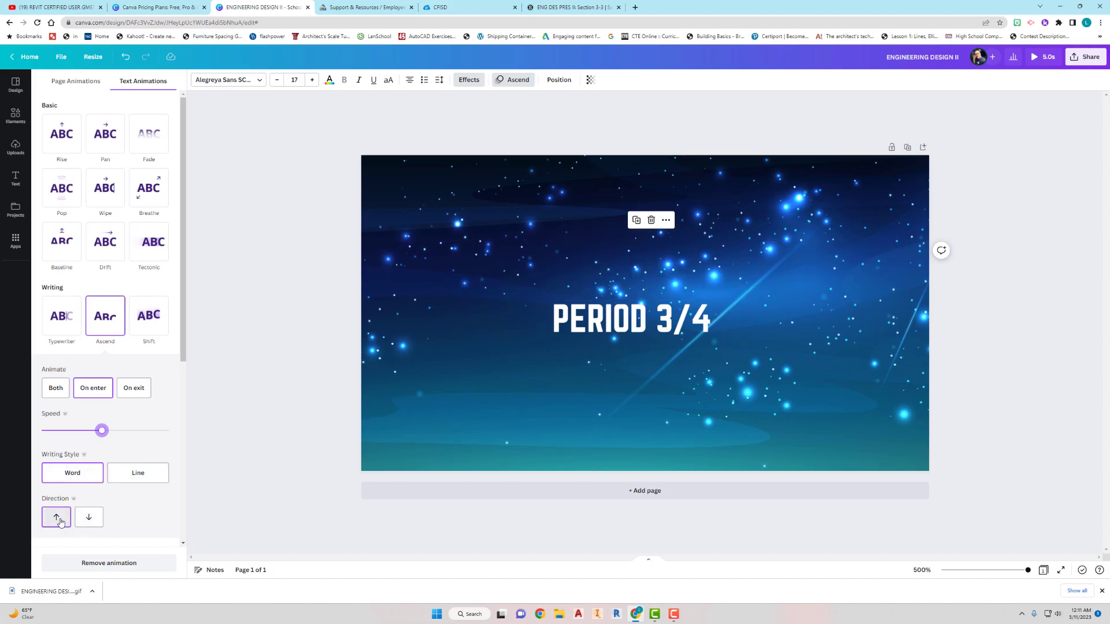
{"action": "left_click", "coordinate": [89, 518]}
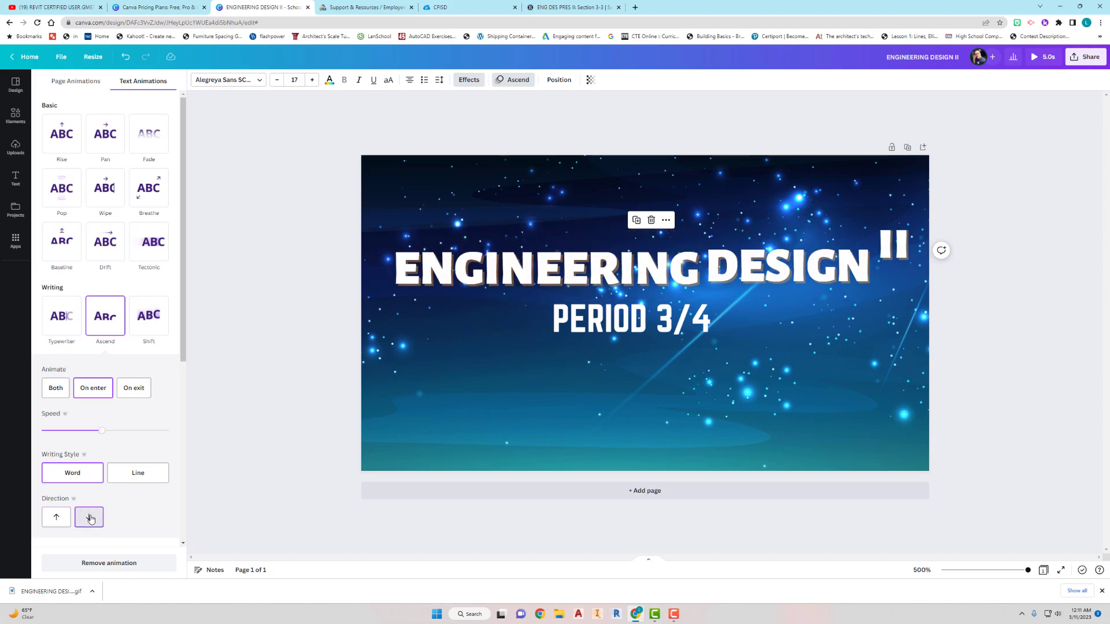
{"action": "left_click", "coordinate": [56, 518]}
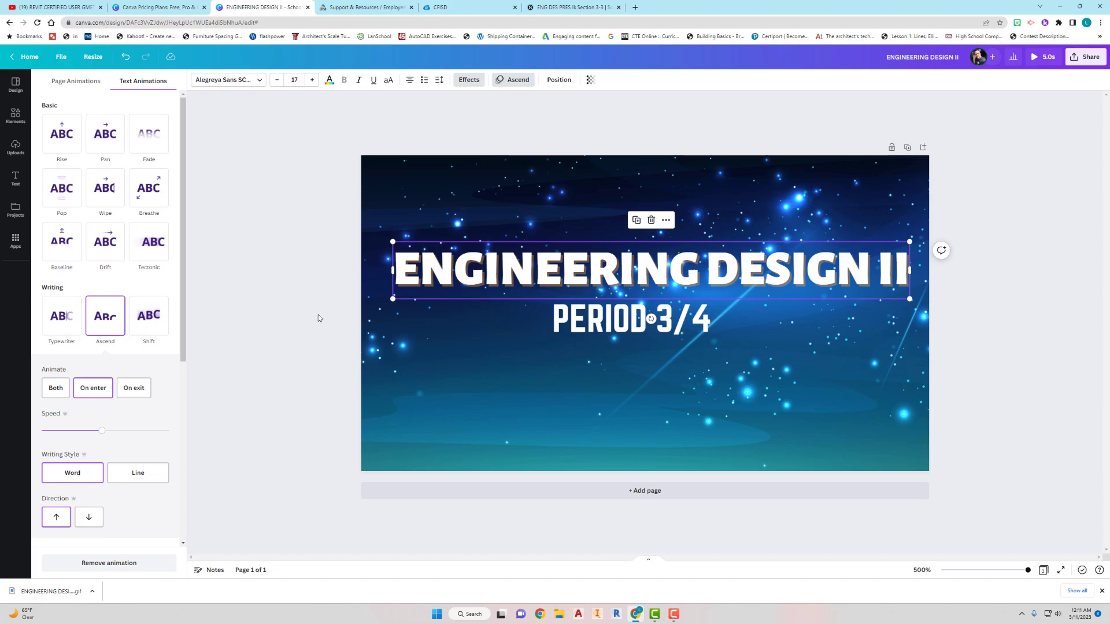
{"action": "left_click", "coordinate": [116, 321]}
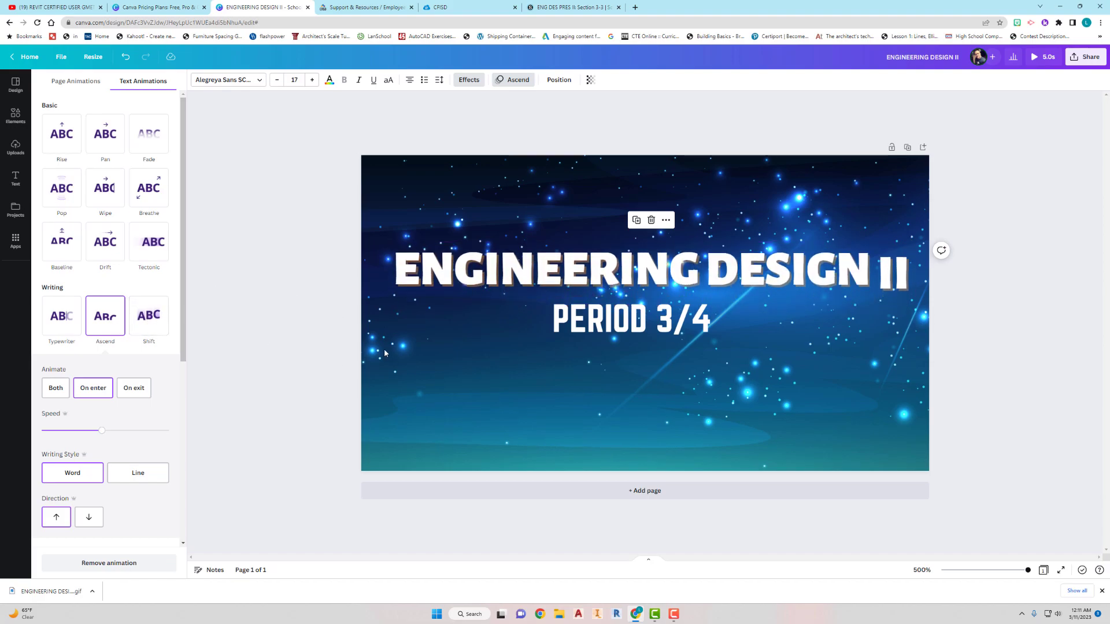
Apply the Wipe text animation to the PERIOD 3/4 text, on enter, and set its direction to downward
{"action": "left_click", "coordinate": [576, 322]}
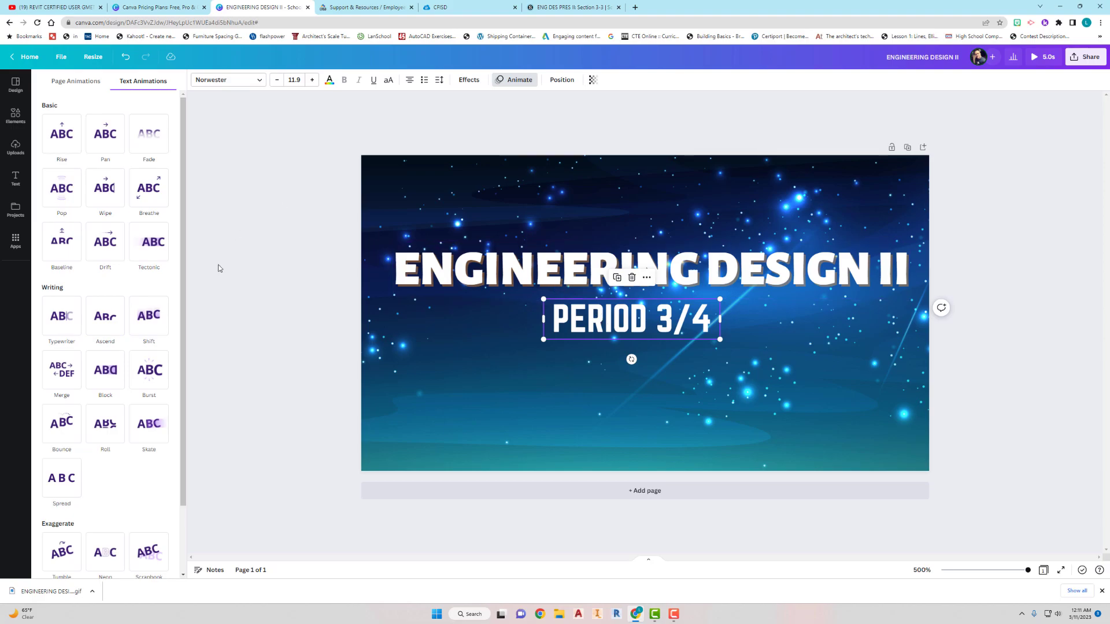
{"action": "scroll", "coordinate": [138, 315], "scroll_direction": "down", "scroll_amount": 2}
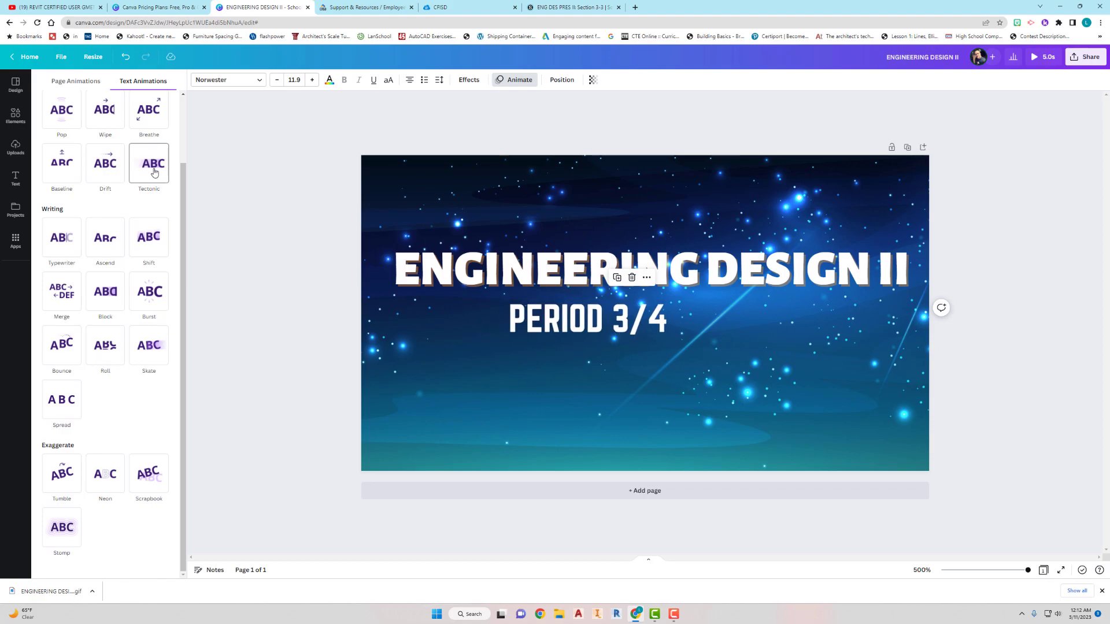
{"action": "scroll", "coordinate": [153, 173], "scroll_direction": "up", "scroll_amount": 2}
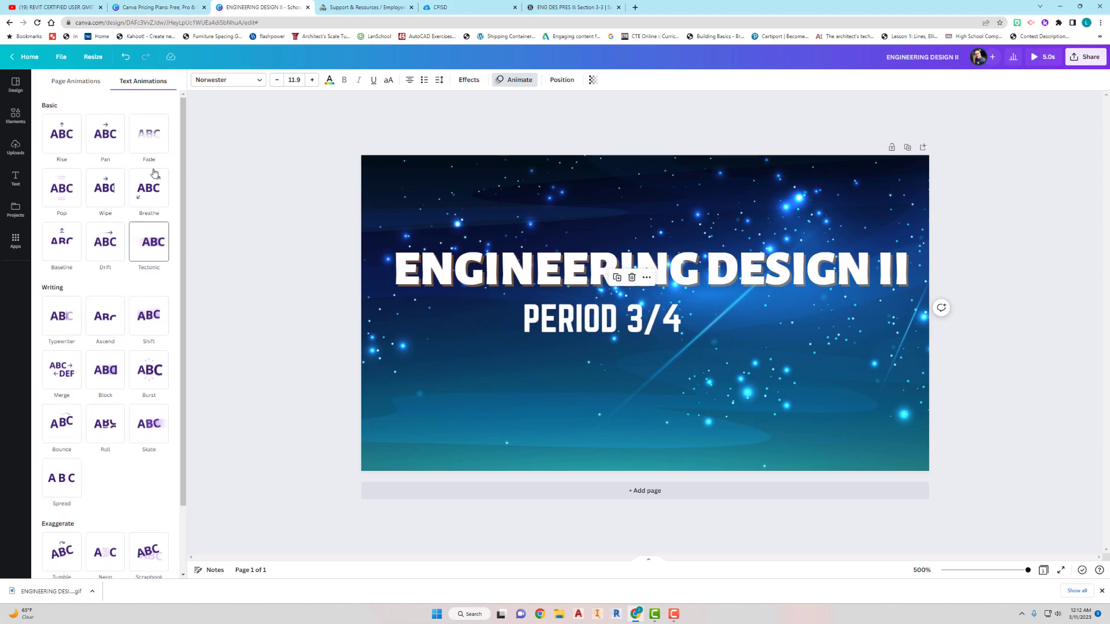
{"action": "left_click", "coordinate": [117, 195]}
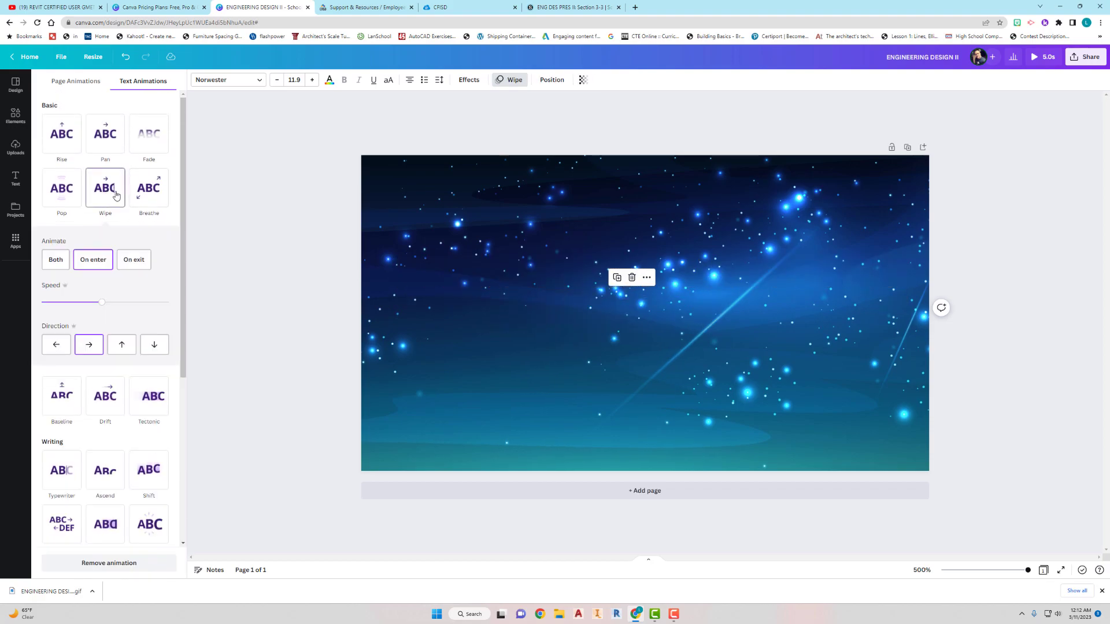
{"action": "left_click", "coordinate": [123, 346]}
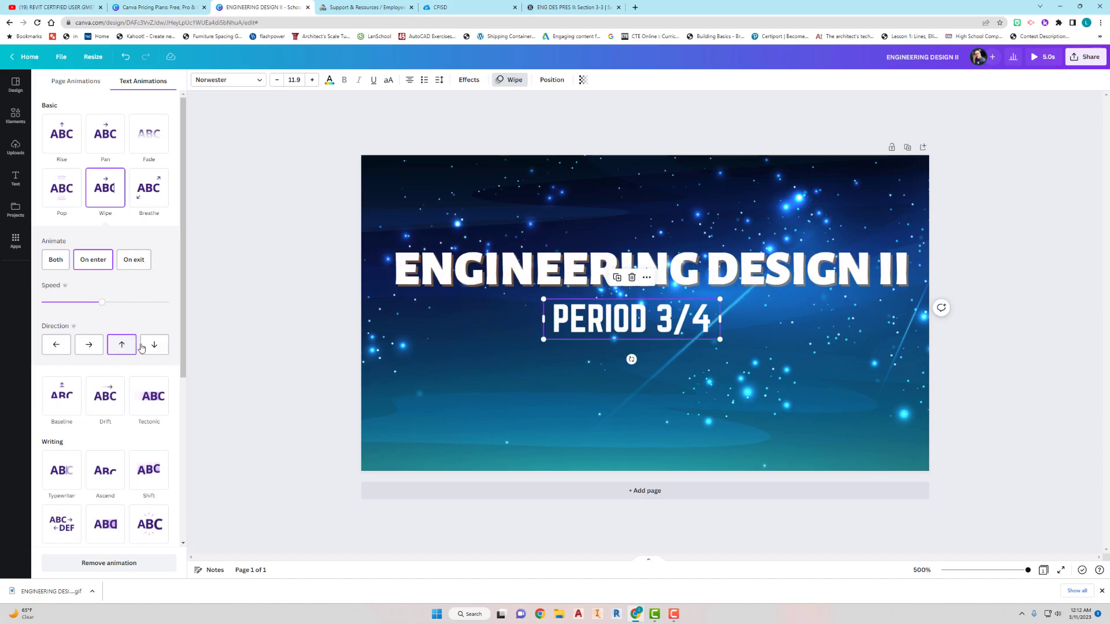
{"action": "left_click", "coordinate": [142, 347]}
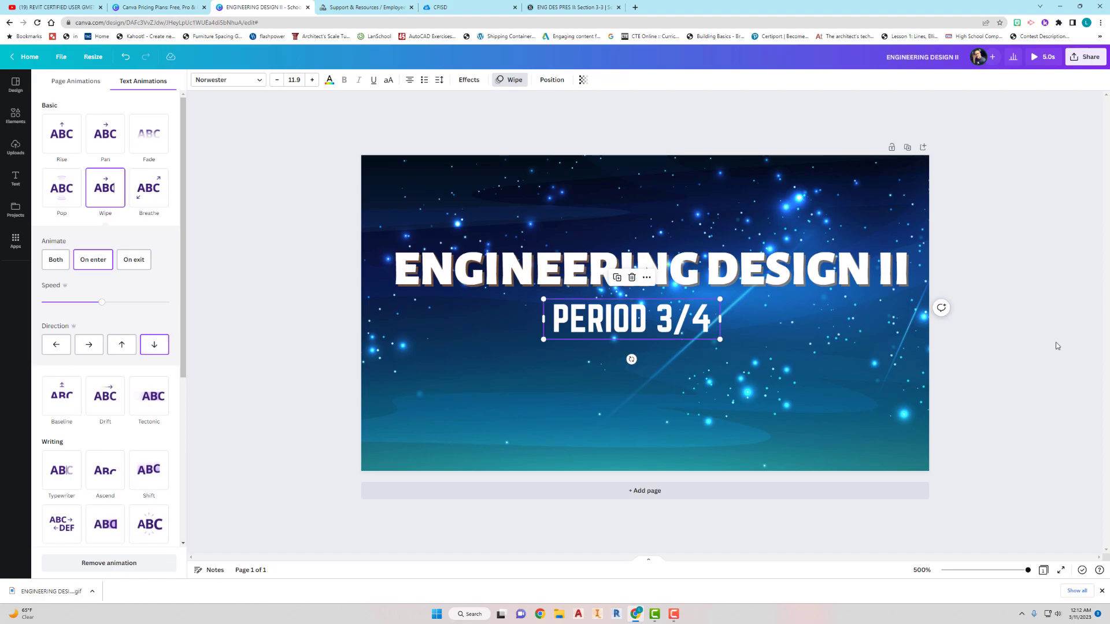
{"action": "key", "text": "Escape"}
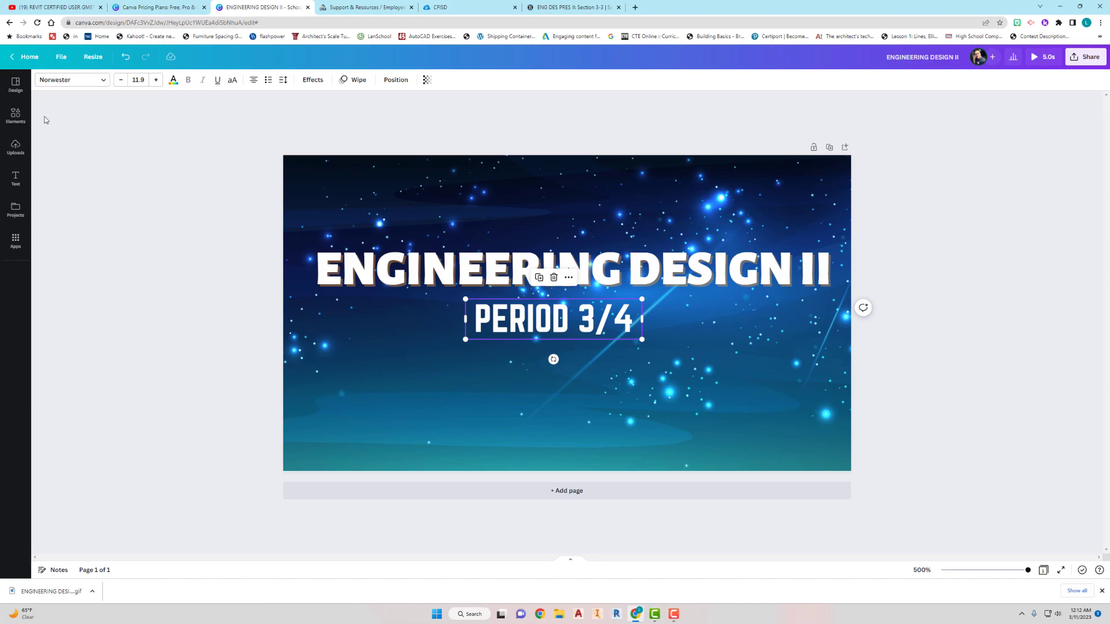
Add the red cola can graphic, shrink and place it below the right end of the title, and set its transparency to 100
{"action": "left_click", "coordinate": [16, 116]}
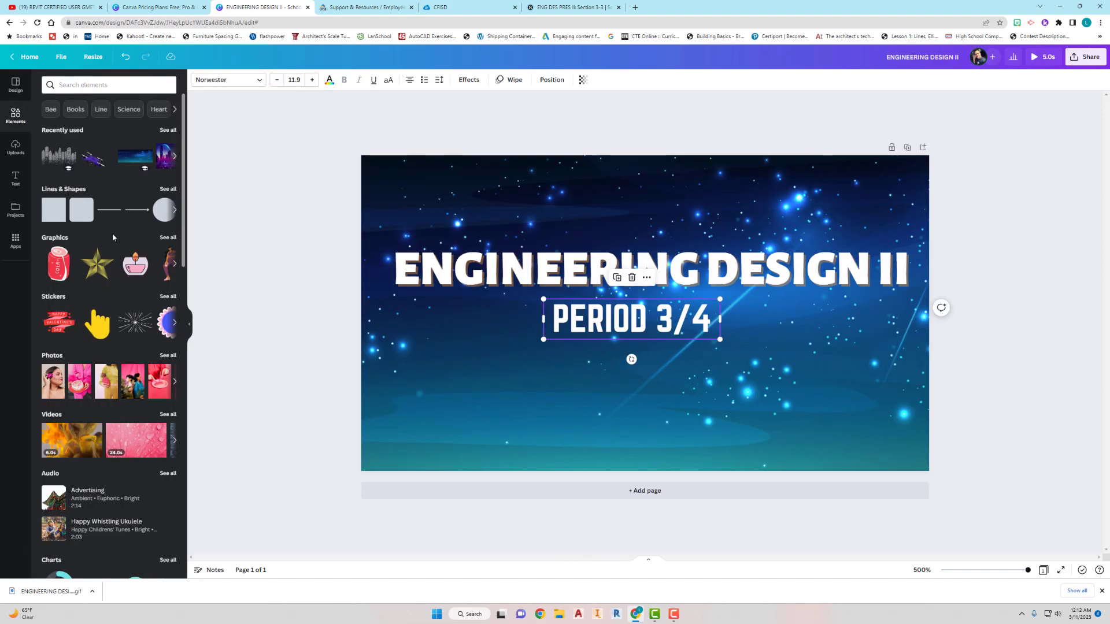
{"action": "left_click", "coordinate": [60, 265]}
{"action": "left_click_drag", "start_coordinate": [650, 339], "coordinate": [826, 409]}
{"action": "left_click_drag", "start_coordinate": [853, 314], "coordinate": [837, 339]}
{"action": "left_click_drag", "start_coordinate": [815, 379], "coordinate": [833, 375]}
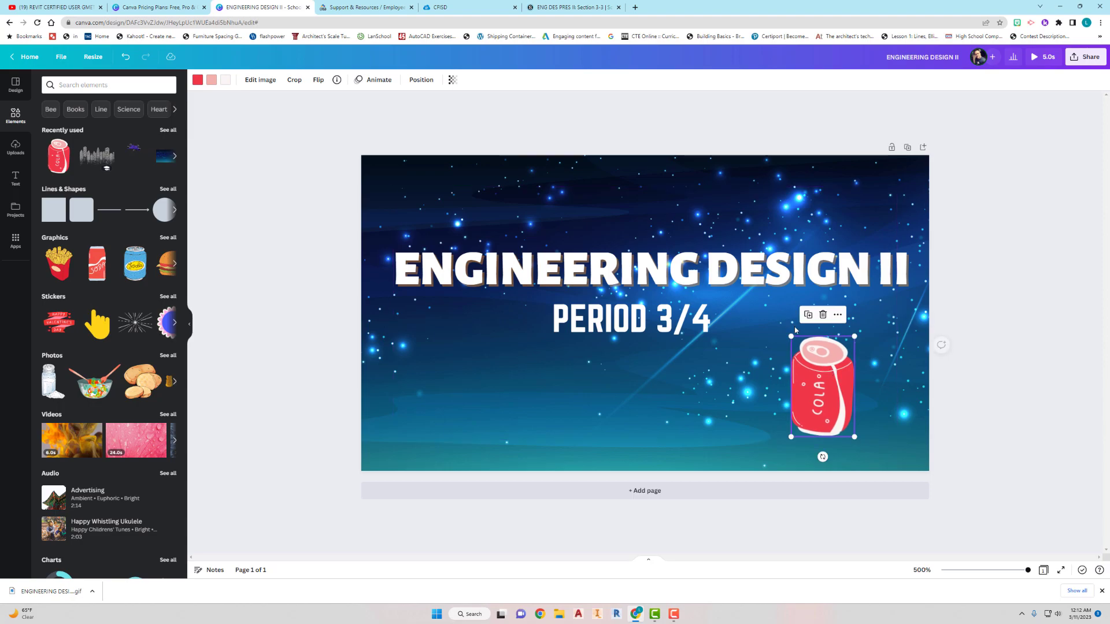
{"action": "left_click", "coordinate": [451, 81]}
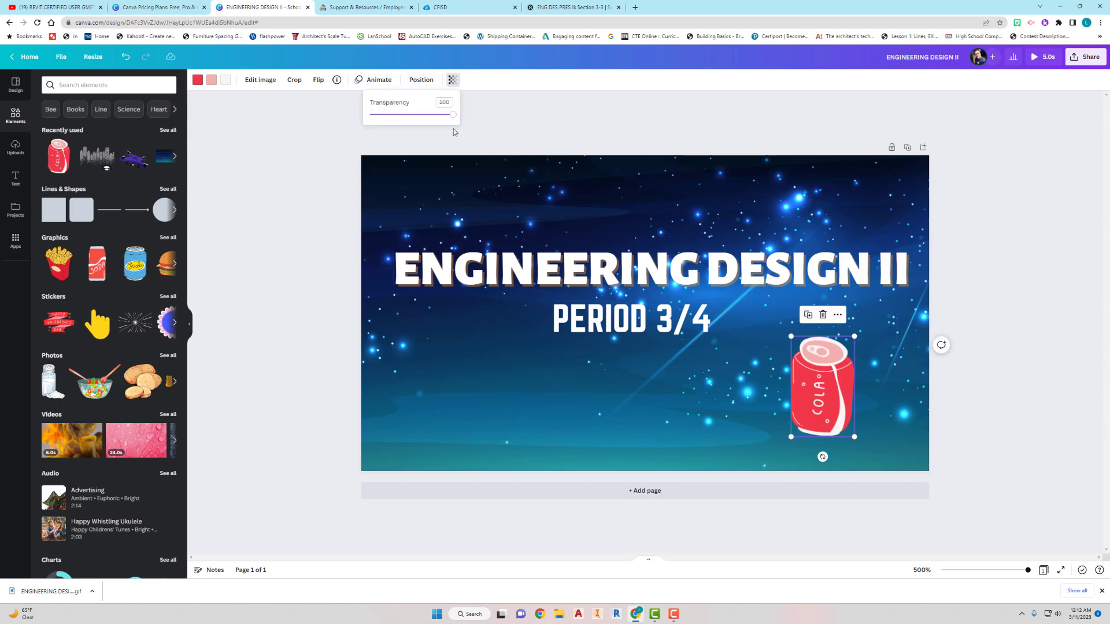
{"action": "mouse_move", "coordinate": [454, 118]}
{"action": "left_mouse_down"}
{"action": "mouse_move", "coordinate": [392, 115]}
{"action": "mouse_move", "coordinate": [454, 115]}
{"action": "left_mouse_up"}
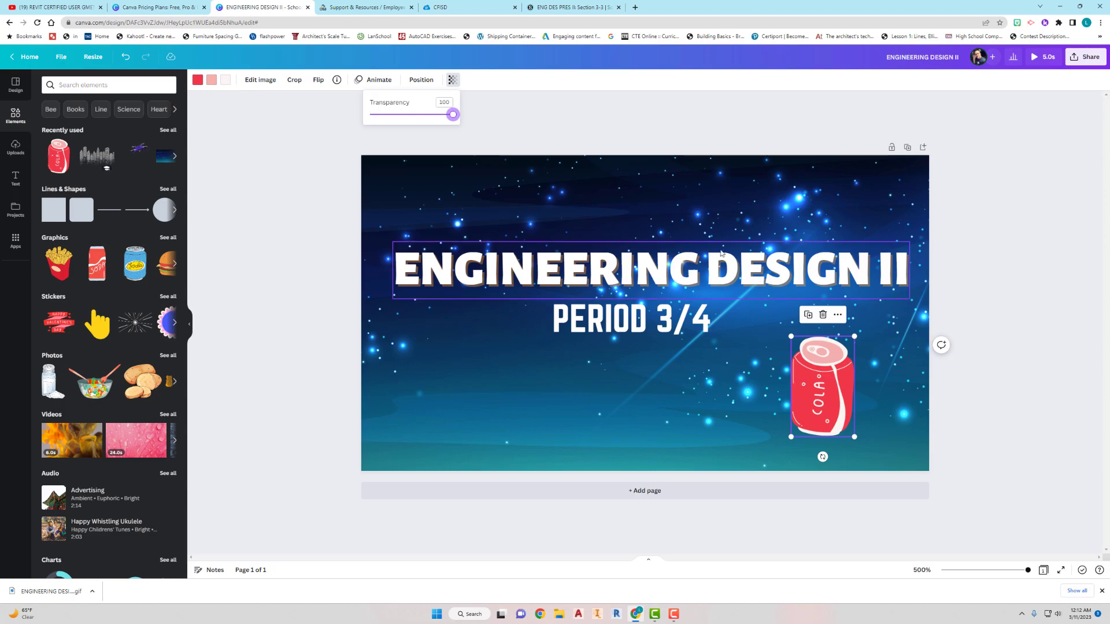
Try blue and yellow for the cola can's body and change it back to the original red
{"action": "left_click", "coordinate": [209, 84]}
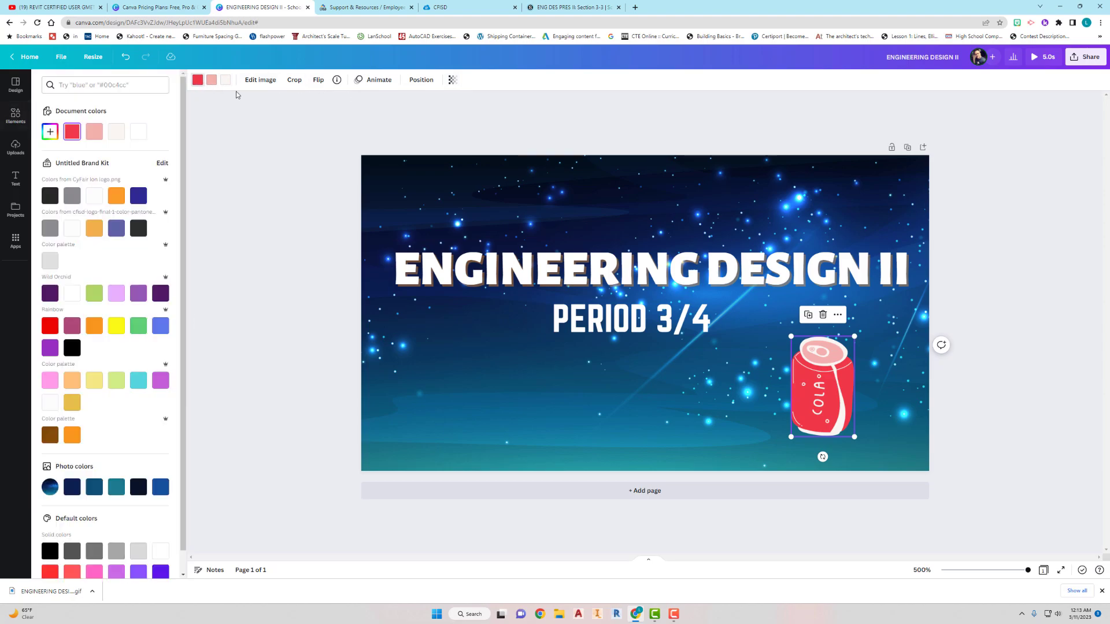
{"action": "left_click", "coordinate": [161, 328]}
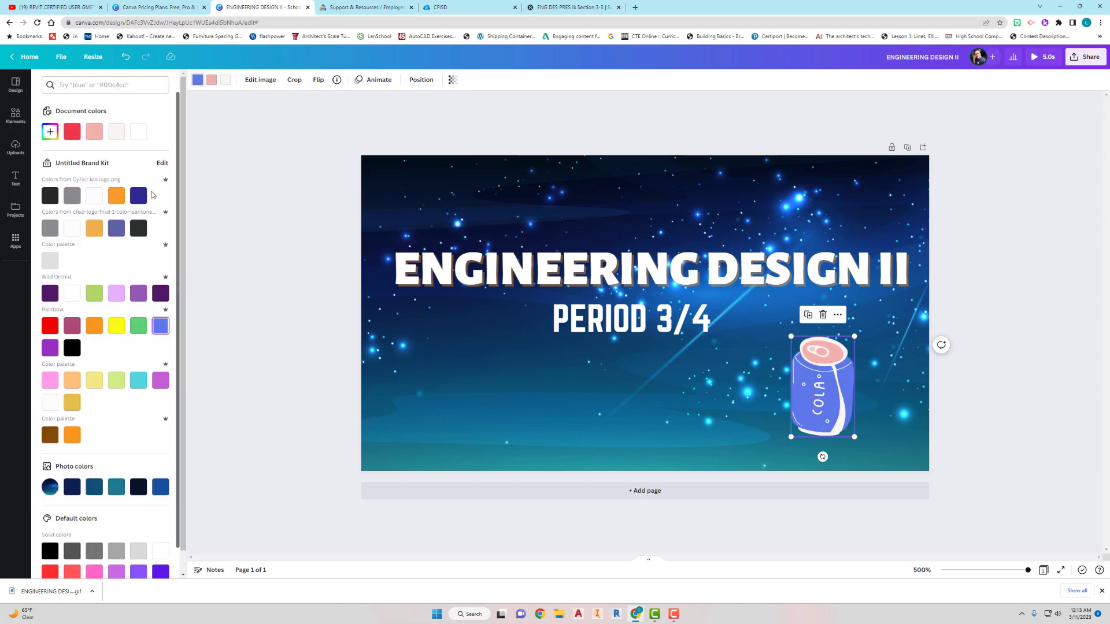
{"action": "left_click", "coordinate": [116, 329]}
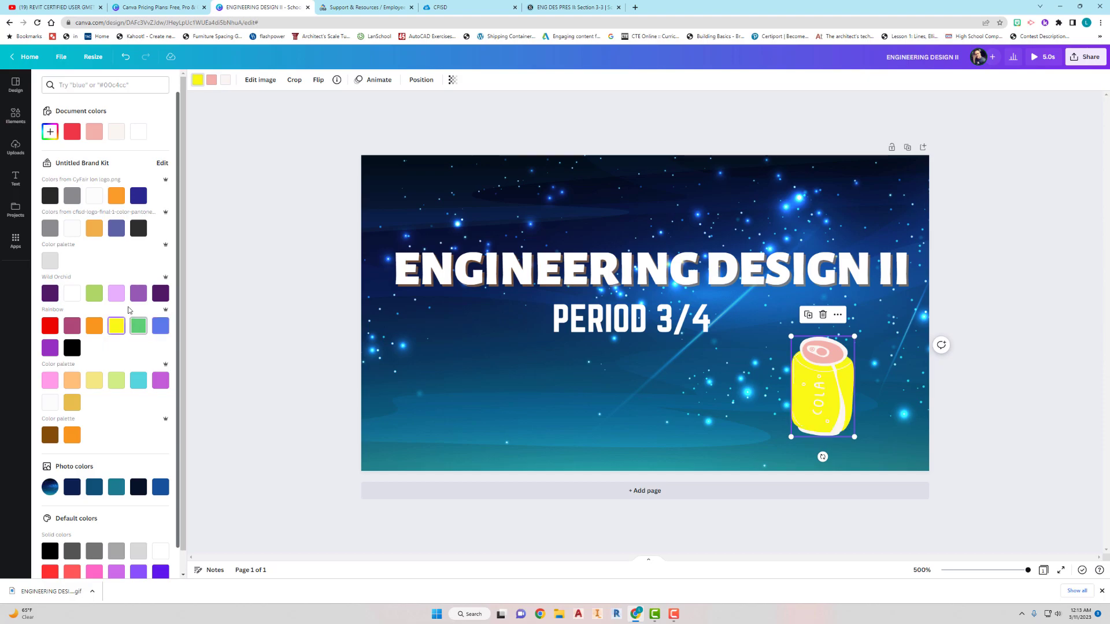
{"action": "left_click", "coordinate": [75, 134]}
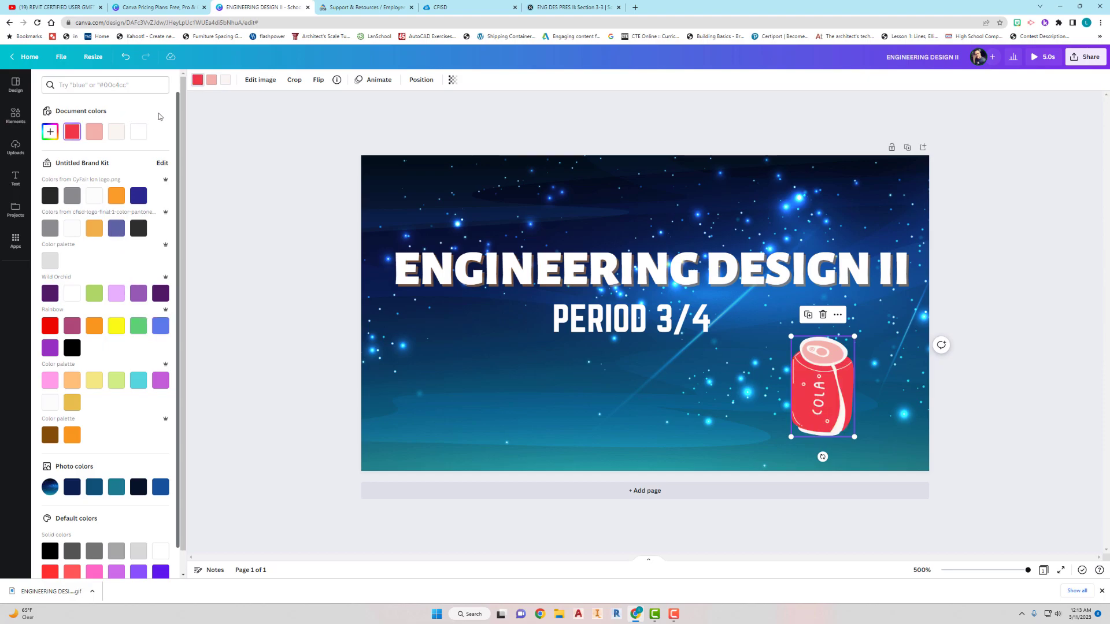
Recolor the cola can's pink top dark purple and apply the Tumble element animation to the can, on enter
{"action": "left_click", "coordinate": [213, 82]}
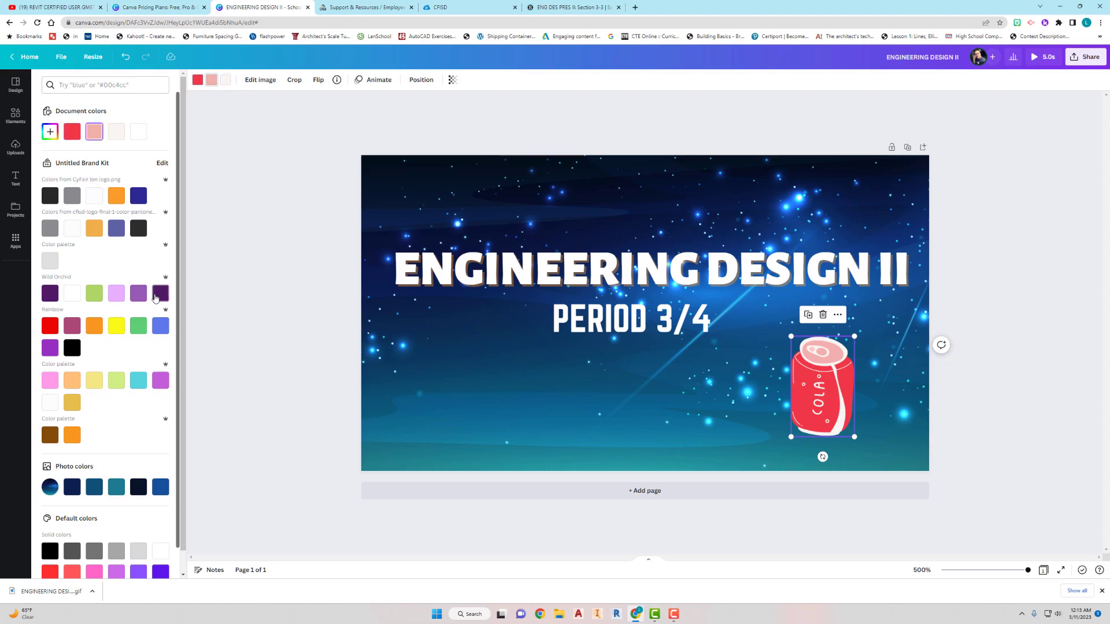
{"action": "left_click", "coordinate": [155, 296]}
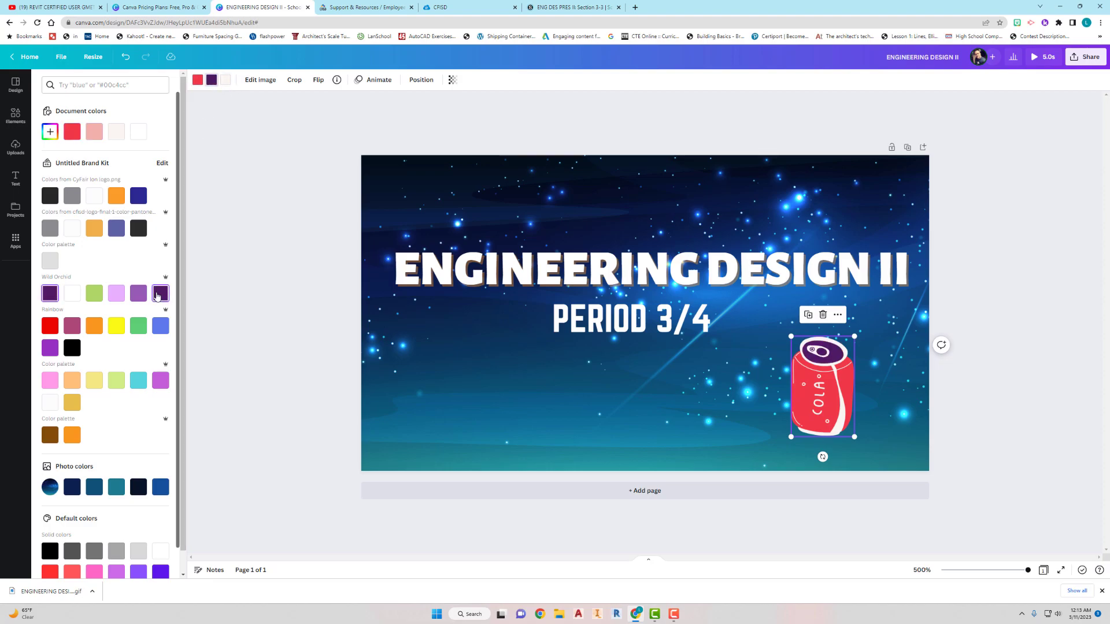
{"action": "left_click", "coordinate": [379, 80]}
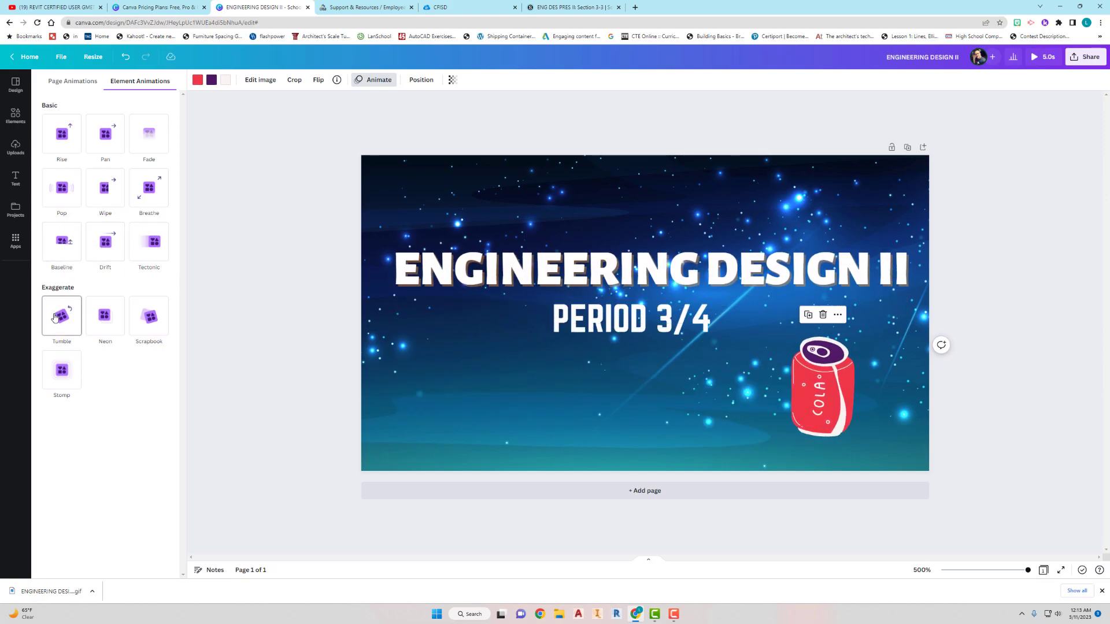
{"action": "left_click", "coordinate": [61, 318]}
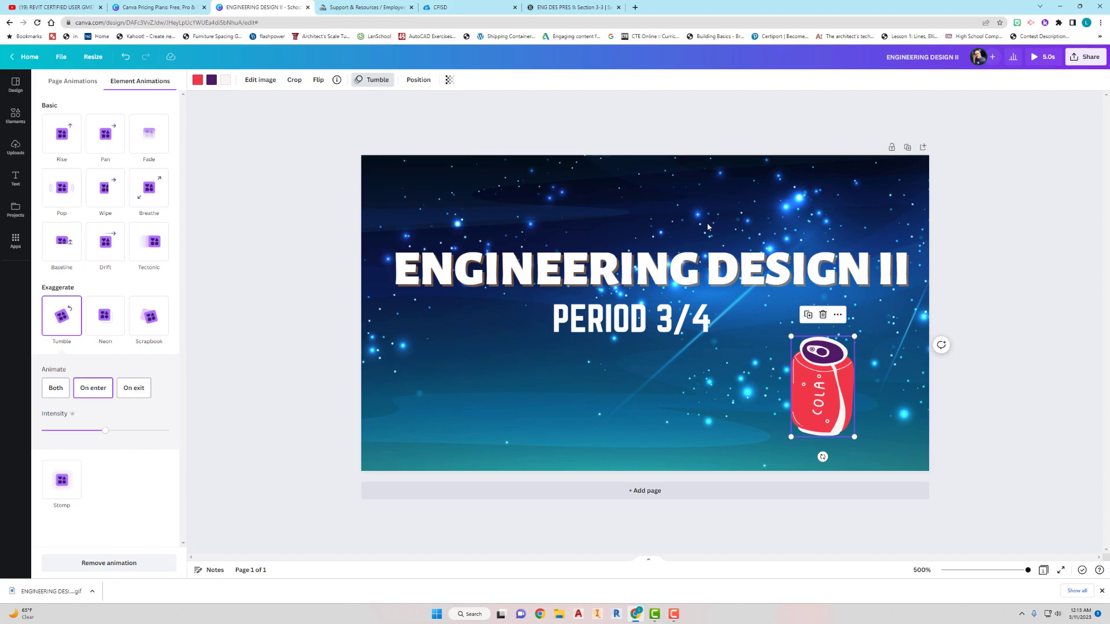
{"action": "left_click", "coordinate": [280, 170]}
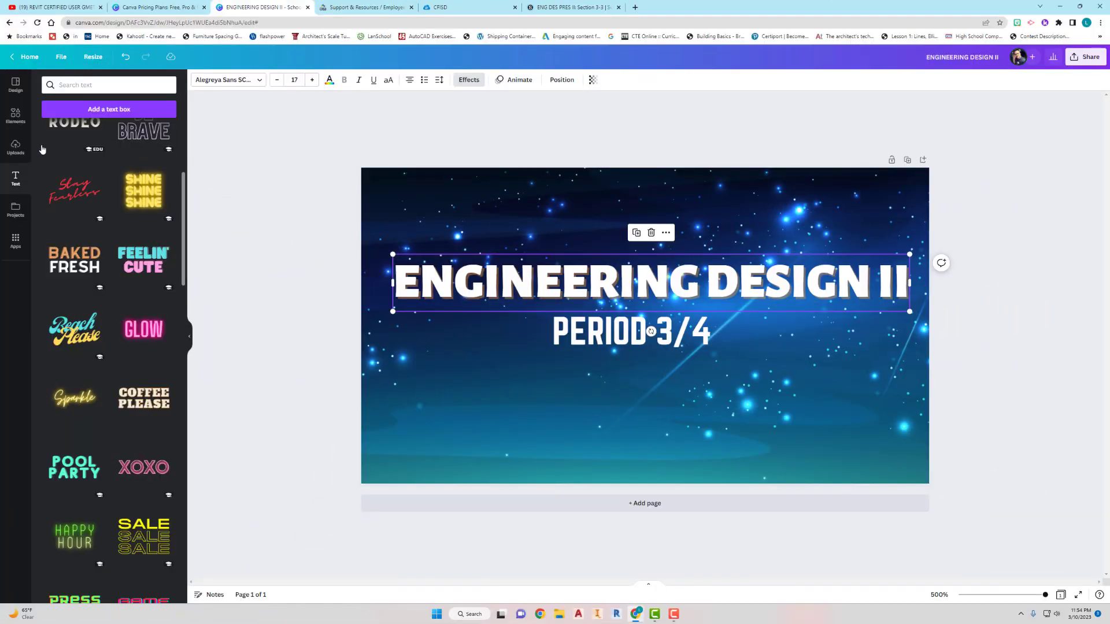
Search the graphics for ANIMATED DRONE, and add the purple drone large across the middle of the page
{"action": "left_click", "coordinate": [16, 115]}
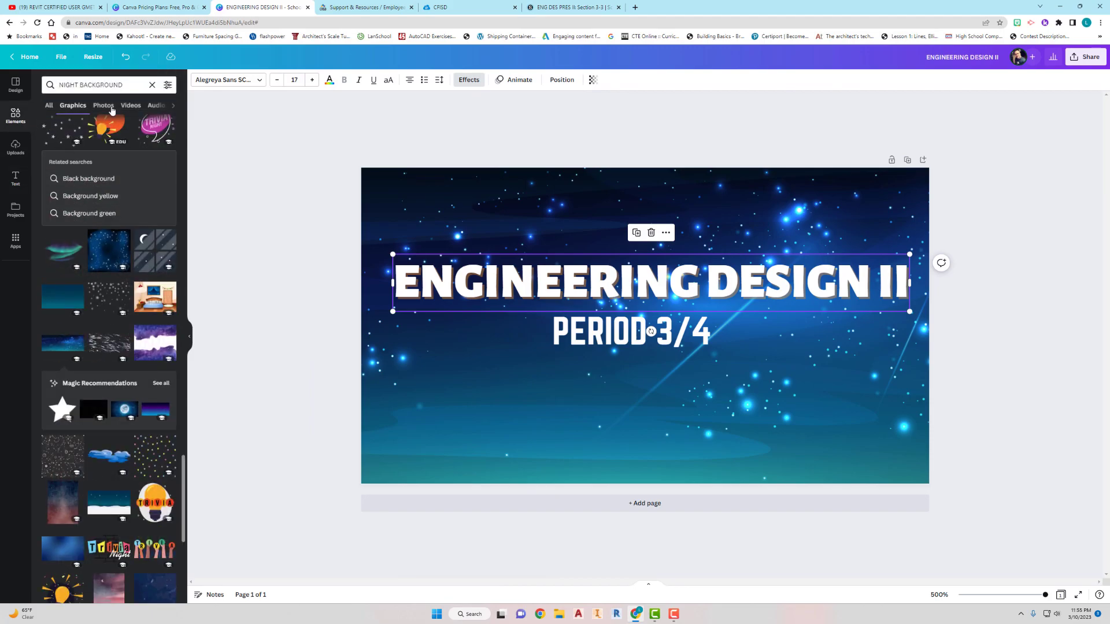
{"action": "double_click", "coordinate": [124, 84]}
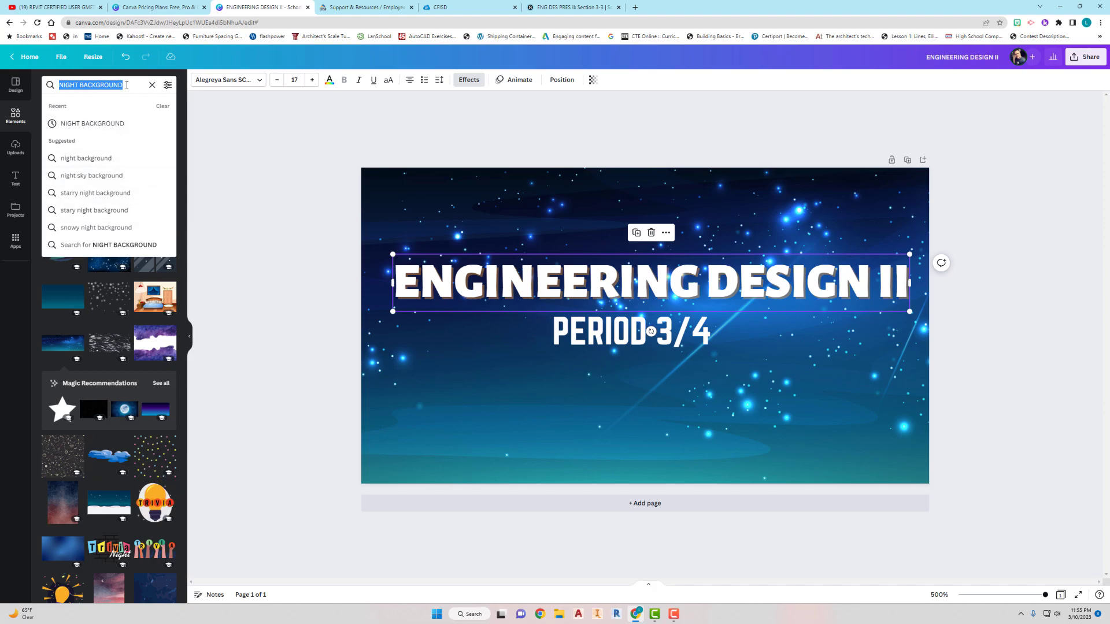
{"action": "type", "text": "DRONE"}
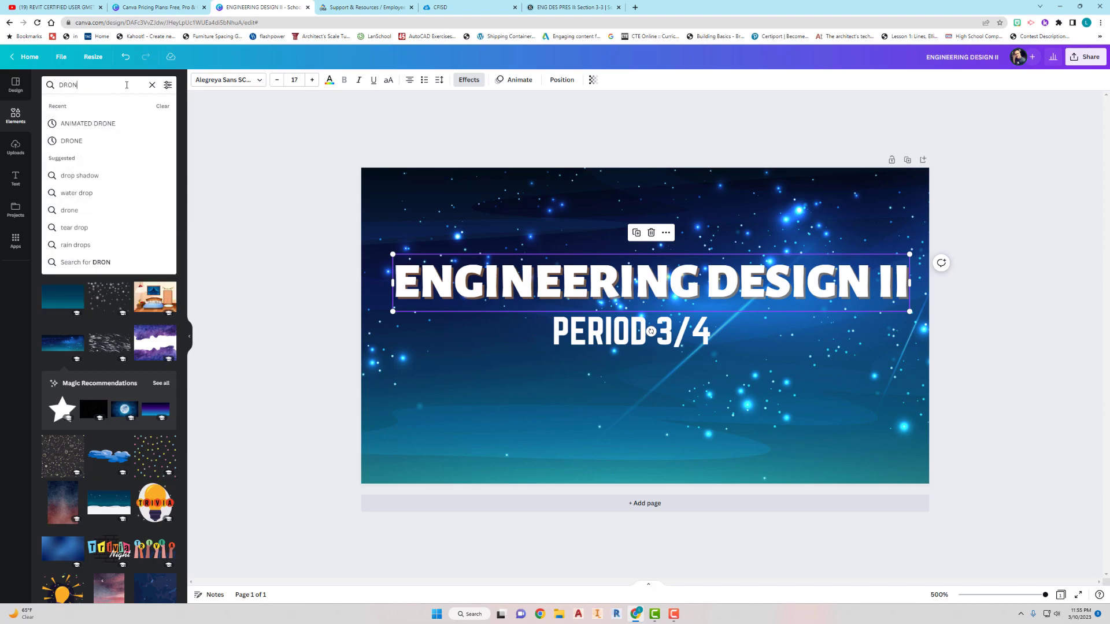
{"action": "left_click", "coordinate": [105, 125]}
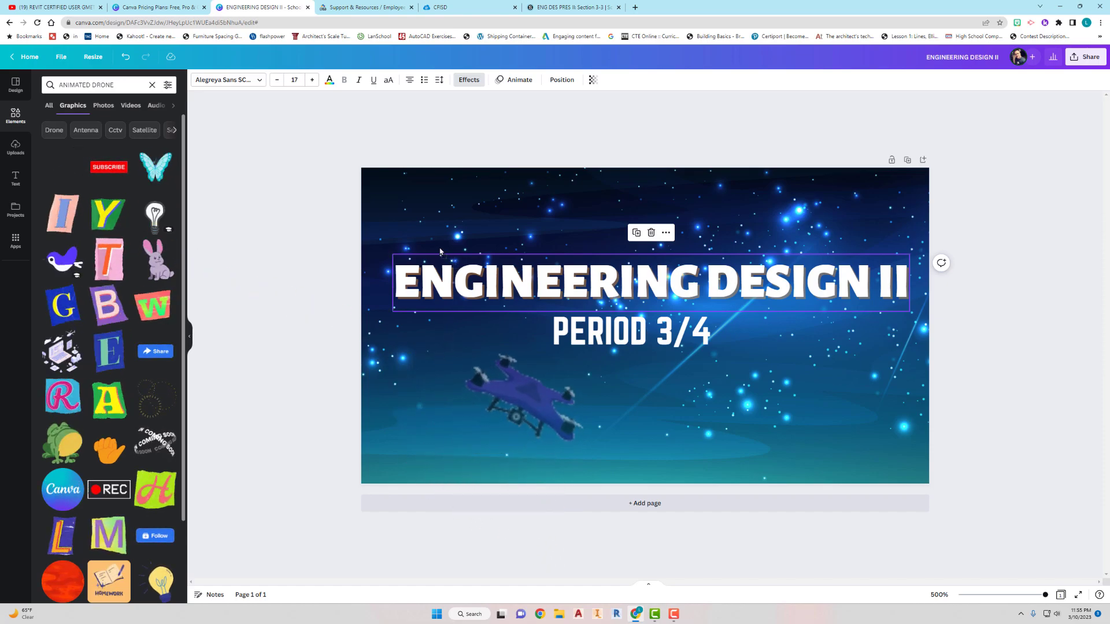
{"action": "left_click", "coordinate": [411, 321]}
{"action": "left_click_drag", "start_coordinate": [477, 438], "coordinate": [575, 350]}
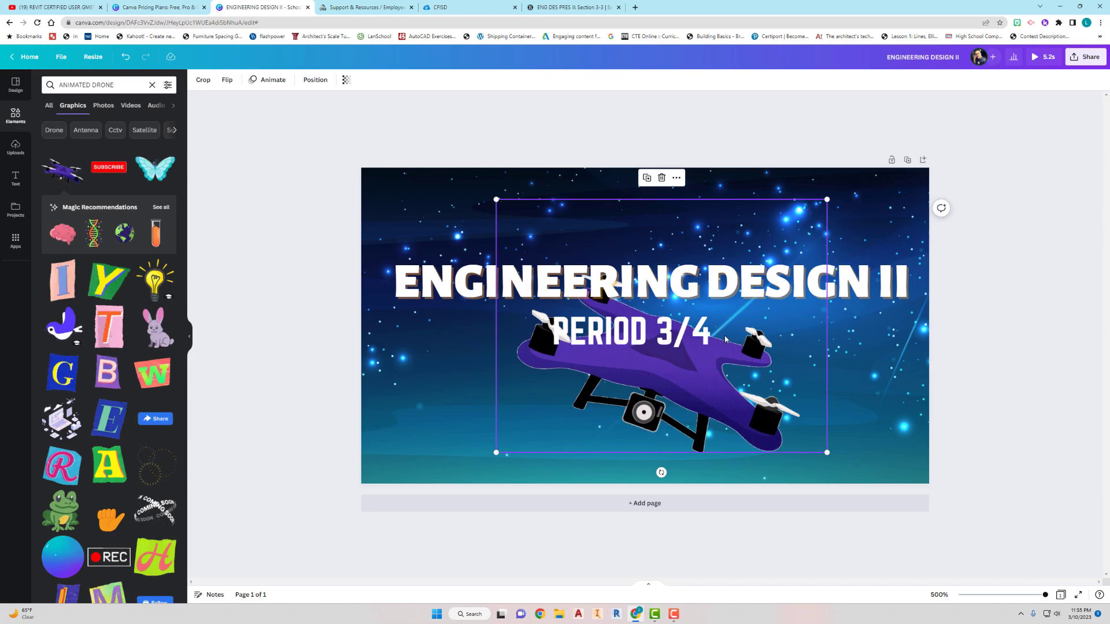
Try bringing the drone to the front of the text, and send it to the back again
{"action": "right_click", "coordinate": [626, 376]}
{"action": "mouse_move", "coordinate": [722, 462]}
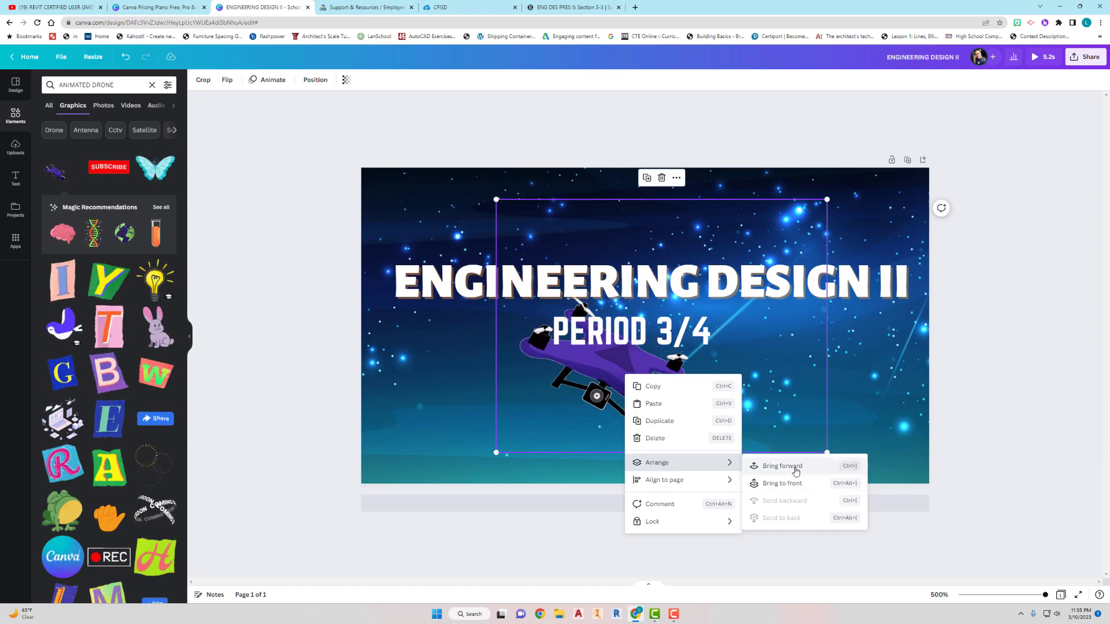
{"action": "left_click", "coordinate": [786, 490]}
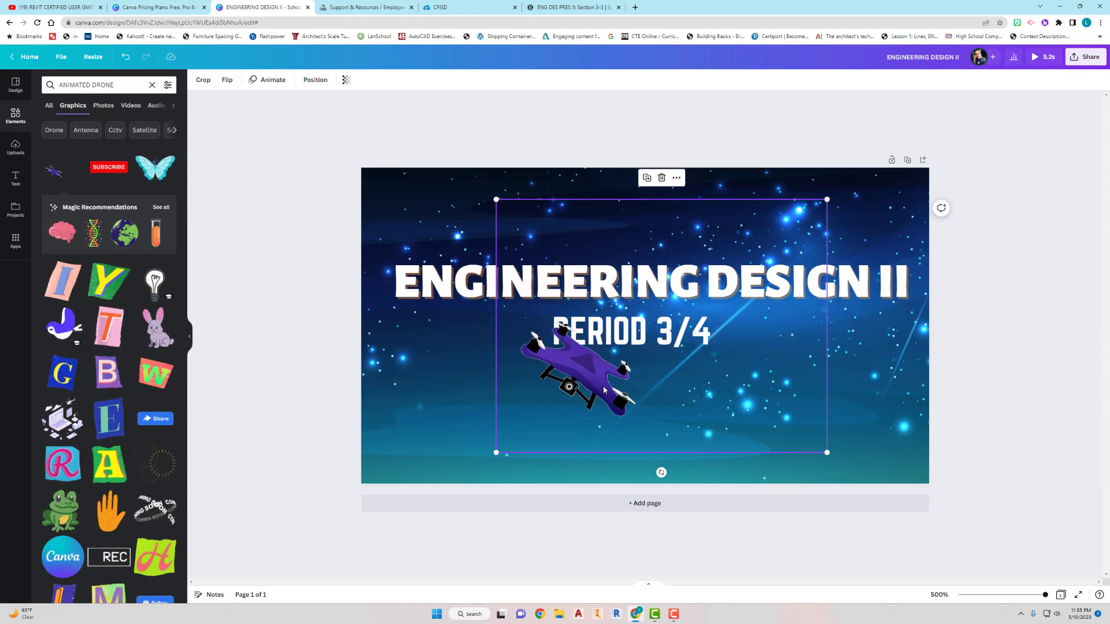
{"action": "right_click", "coordinate": [604, 391]}
{"action": "mouse_move", "coordinate": [661, 478]}
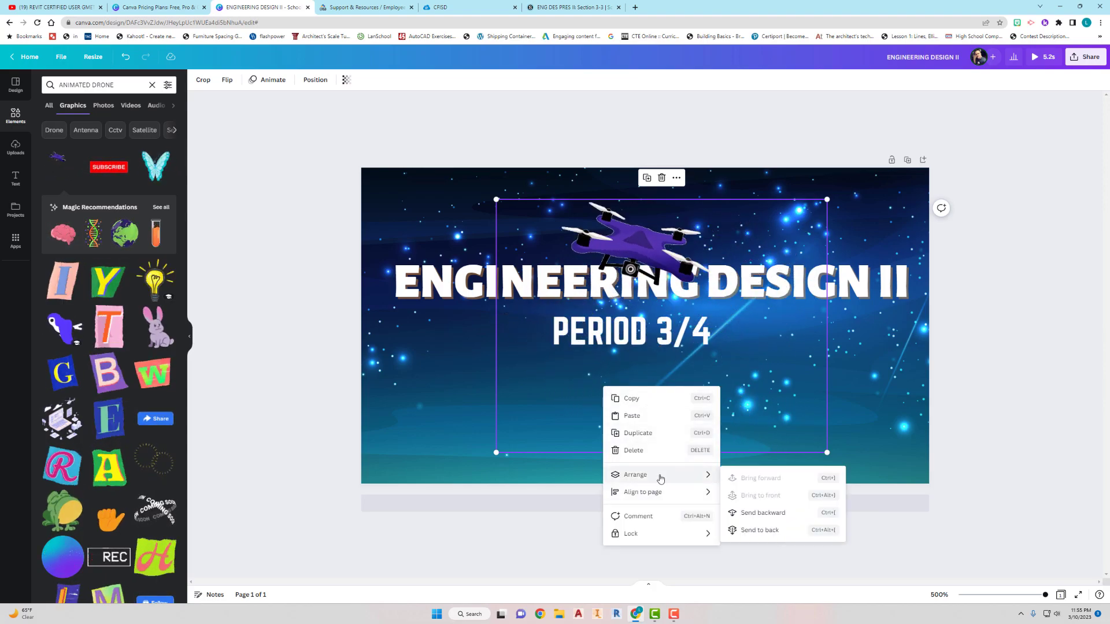
{"action": "left_click", "coordinate": [753, 530]}
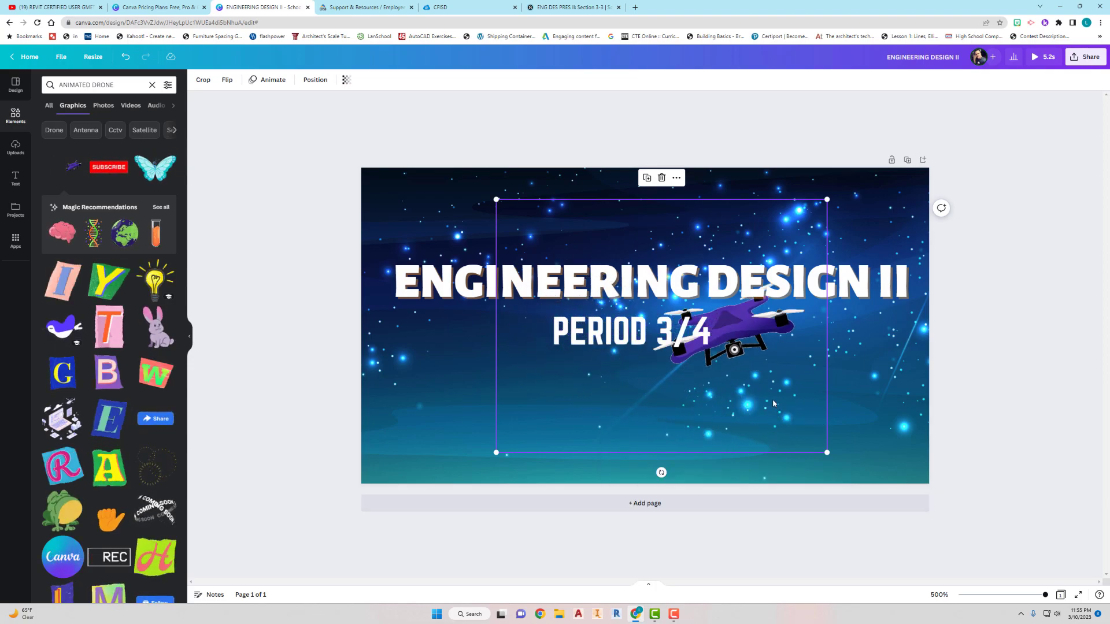
{"action": "left_click", "coordinate": [314, 329]}
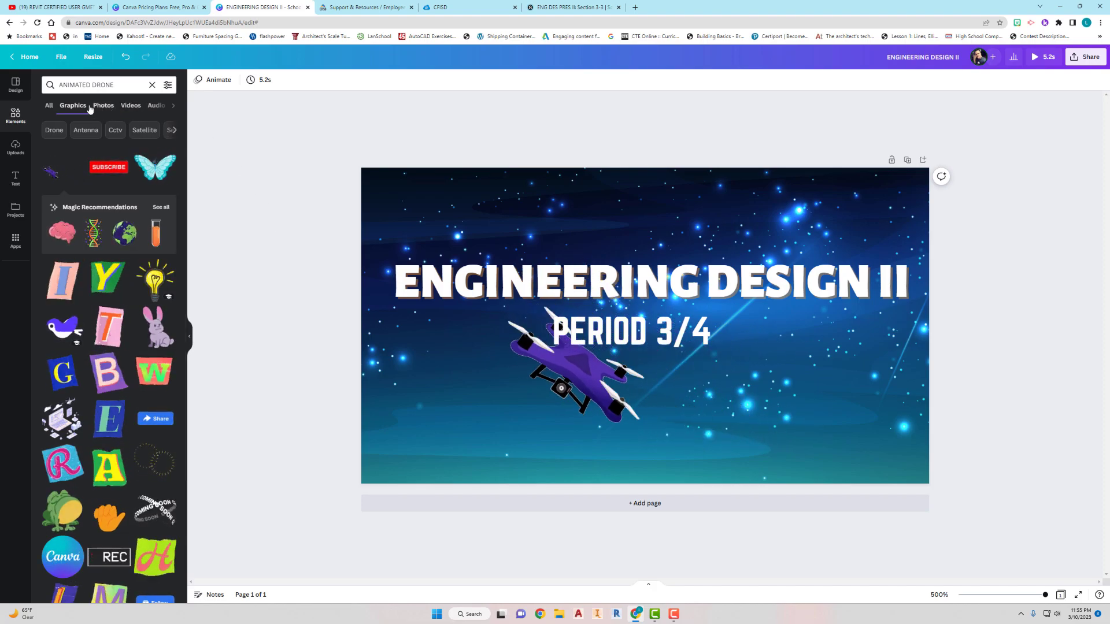
Search the graphics for city skyline, and add the dark dotted skyline in the lower left part of the page
{"action": "left_click", "coordinate": [103, 85]}
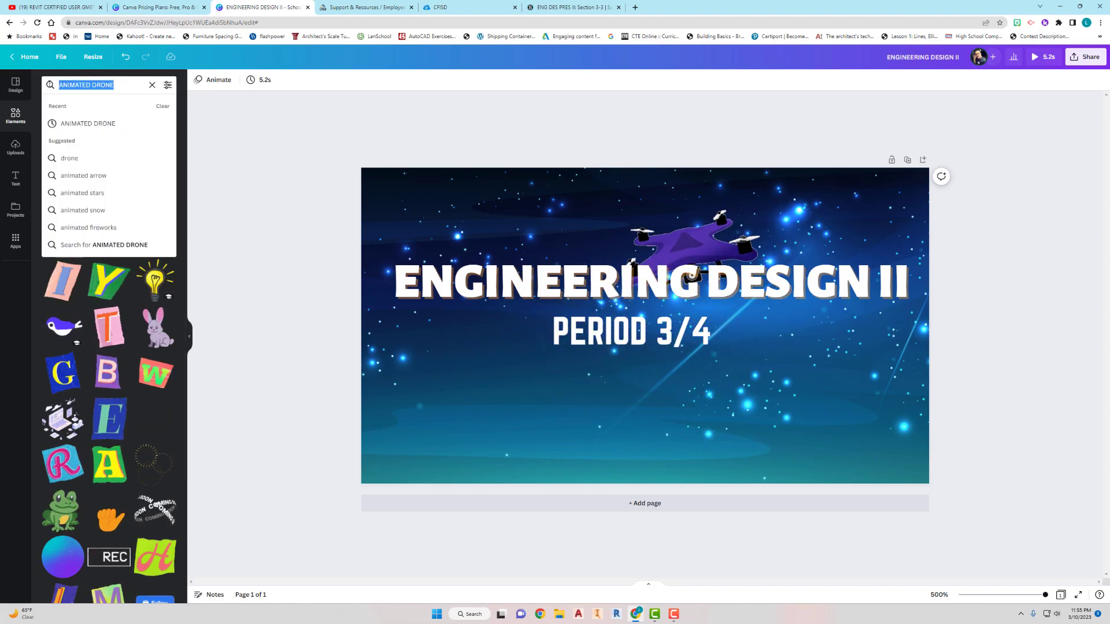
{"action": "left_click", "coordinate": [253, 167]}
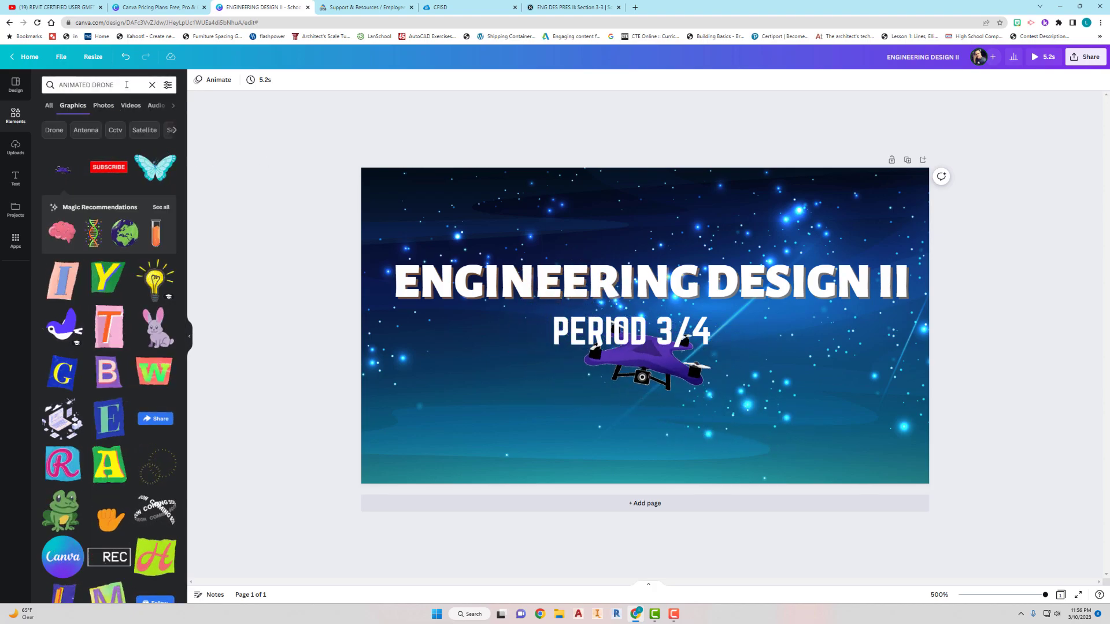
{"action": "left_click", "coordinate": [50, 85]}
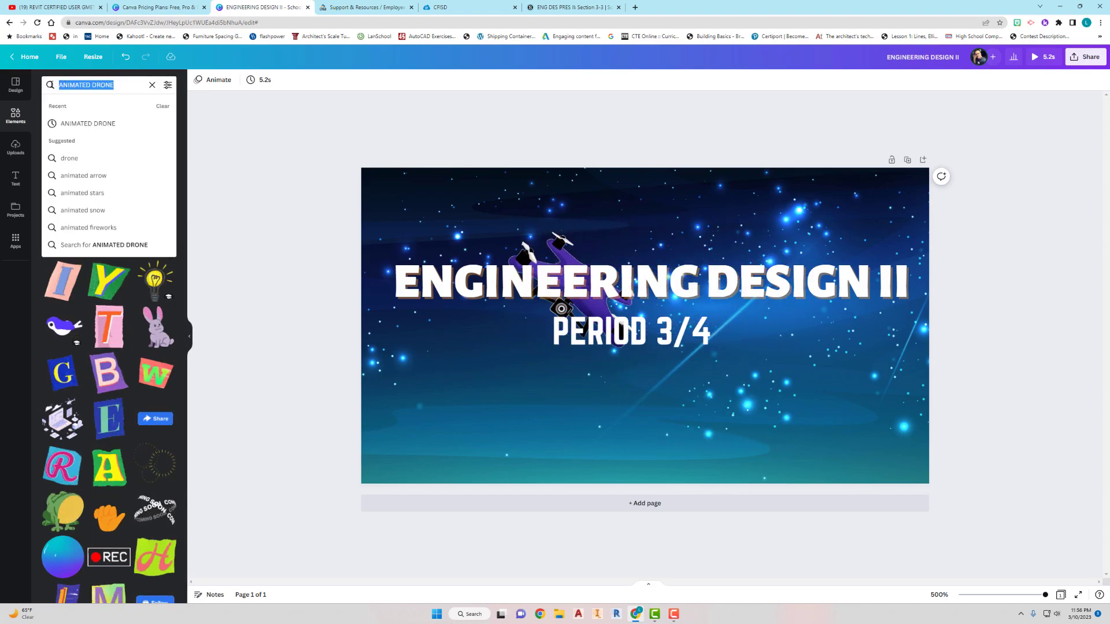
{"action": "type", "text": "SKYLINE"}
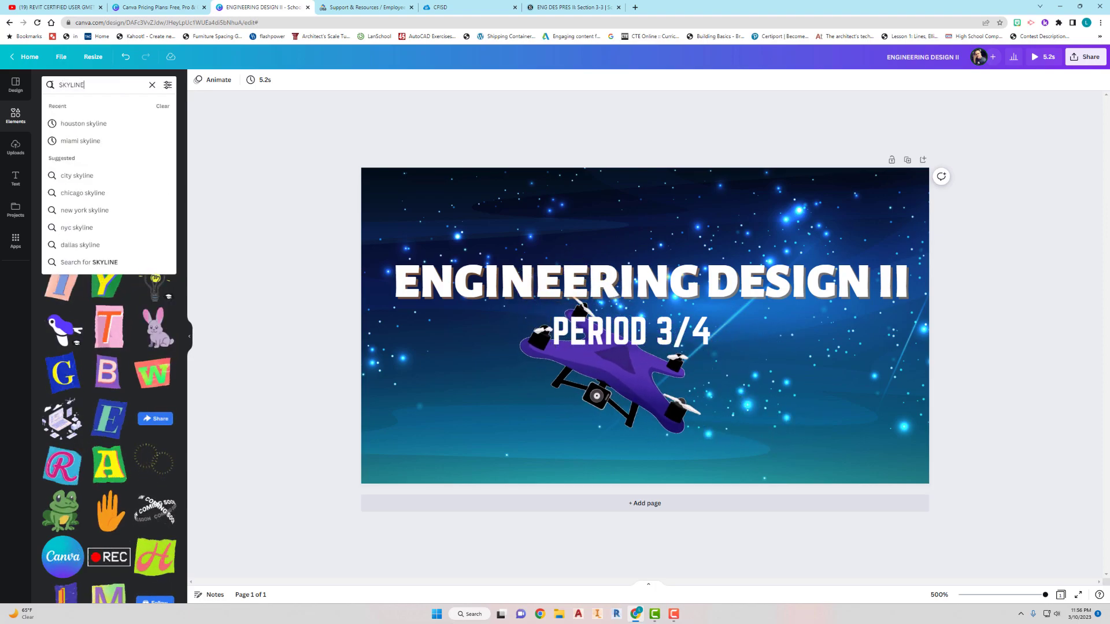
{"action": "left_click", "coordinate": [78, 176]}
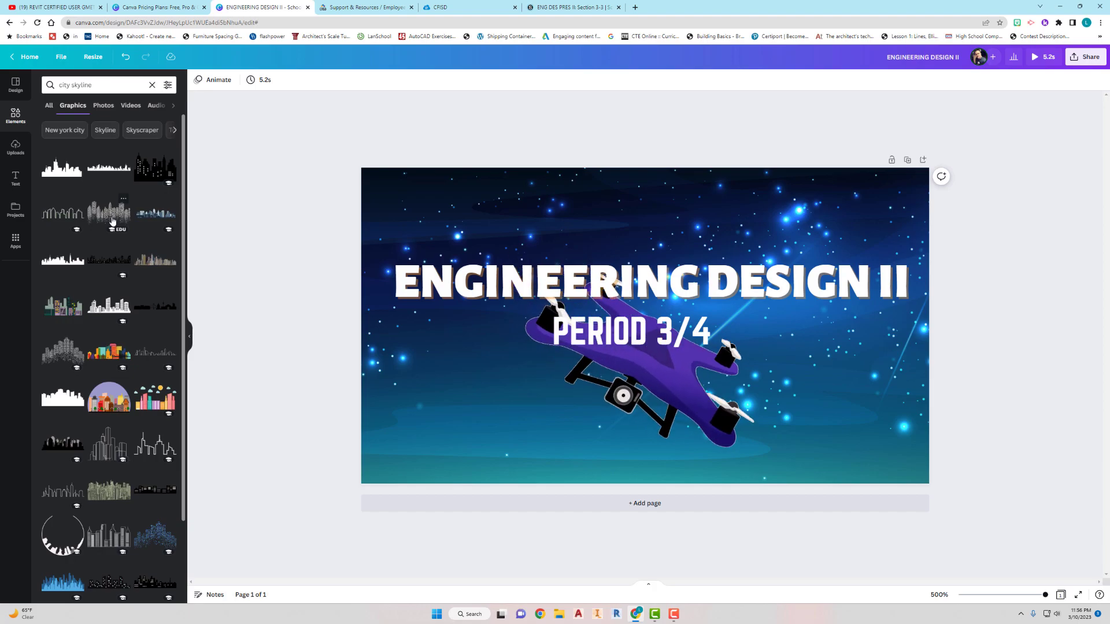
{"action": "left_click", "coordinate": [113, 222]}
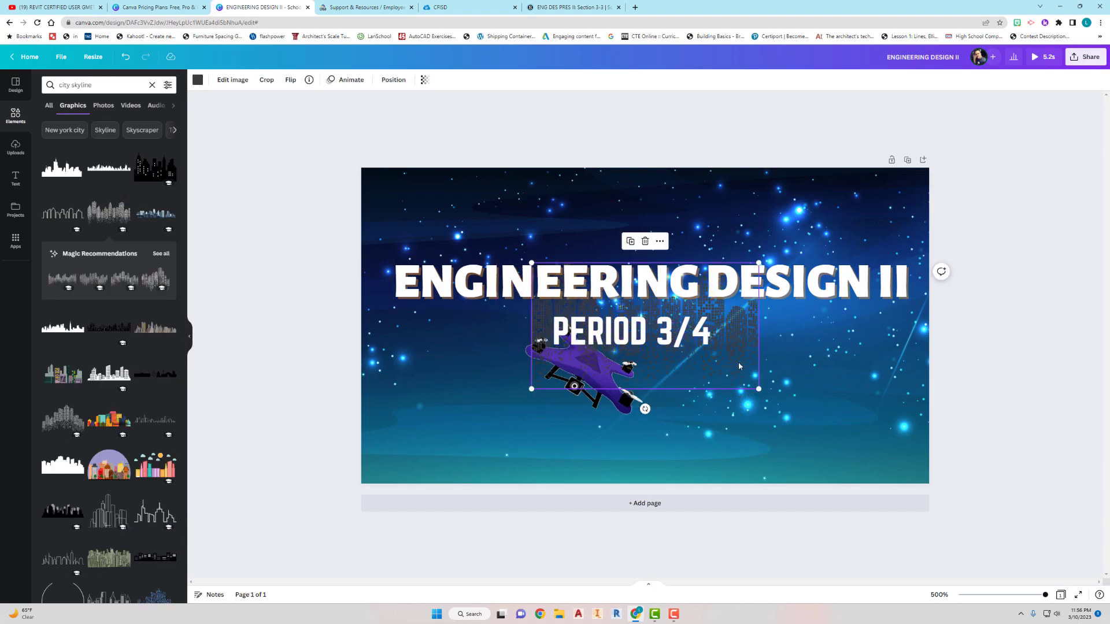
{"action": "left_click_drag", "start_coordinate": [739, 366], "coordinate": [590, 441]}
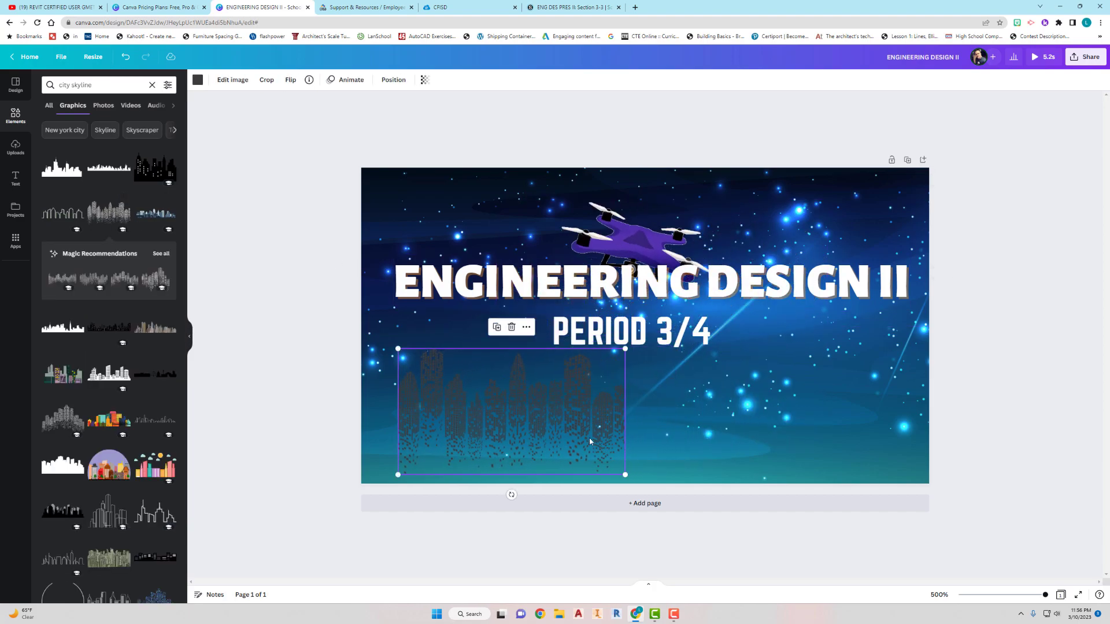
Recolor the city skyline graphic white and nudge it slightly
{"action": "left_click", "coordinate": [198, 84]}
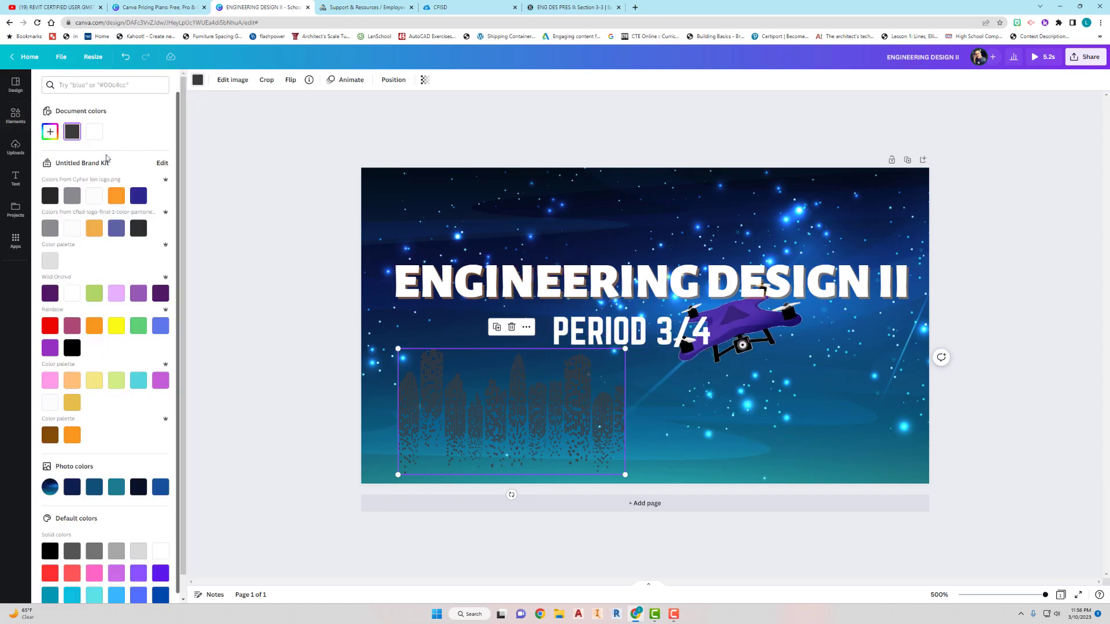
{"action": "left_click", "coordinate": [94, 195]}
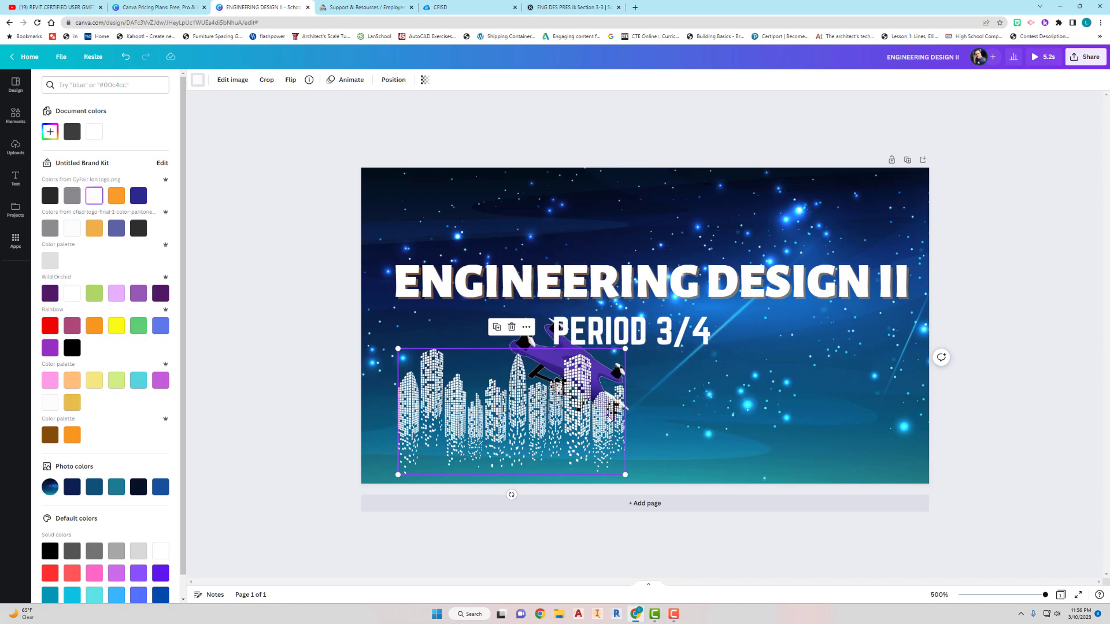
{"action": "left_click_drag", "start_coordinate": [610, 419], "coordinate": [617, 422]}
Enlarge the skyline to span the full page width along the bottom edge, and set its transparency to 33
{"action": "left_click_drag", "start_coordinate": [632, 478], "coordinate": [864, 451]}
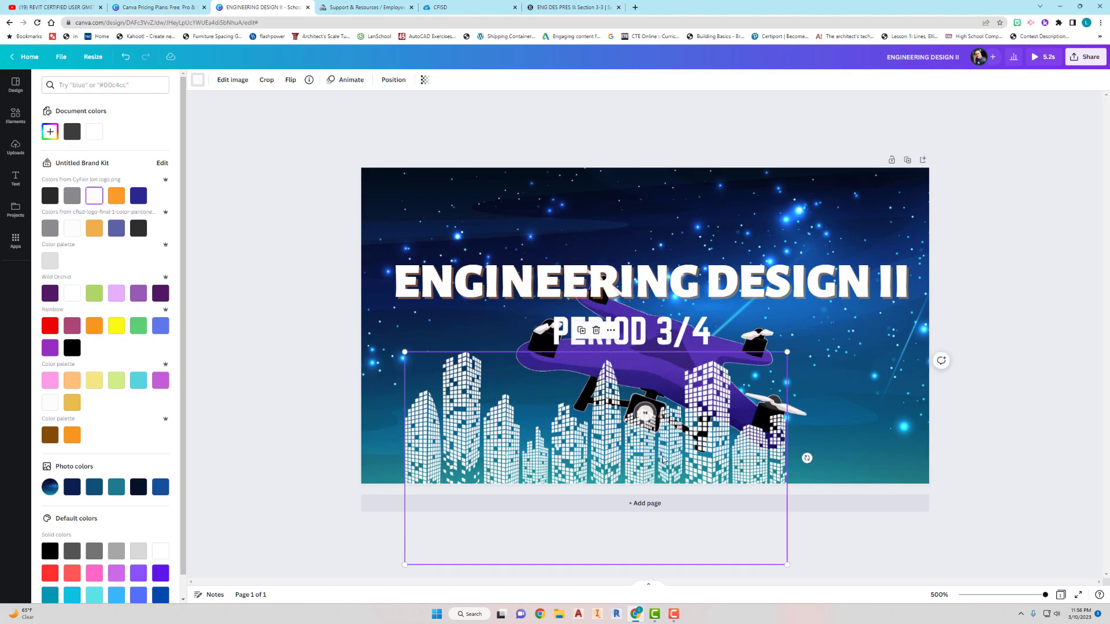
{"action": "left_click_drag", "start_coordinate": [664, 461], "coordinate": [620, 457]}
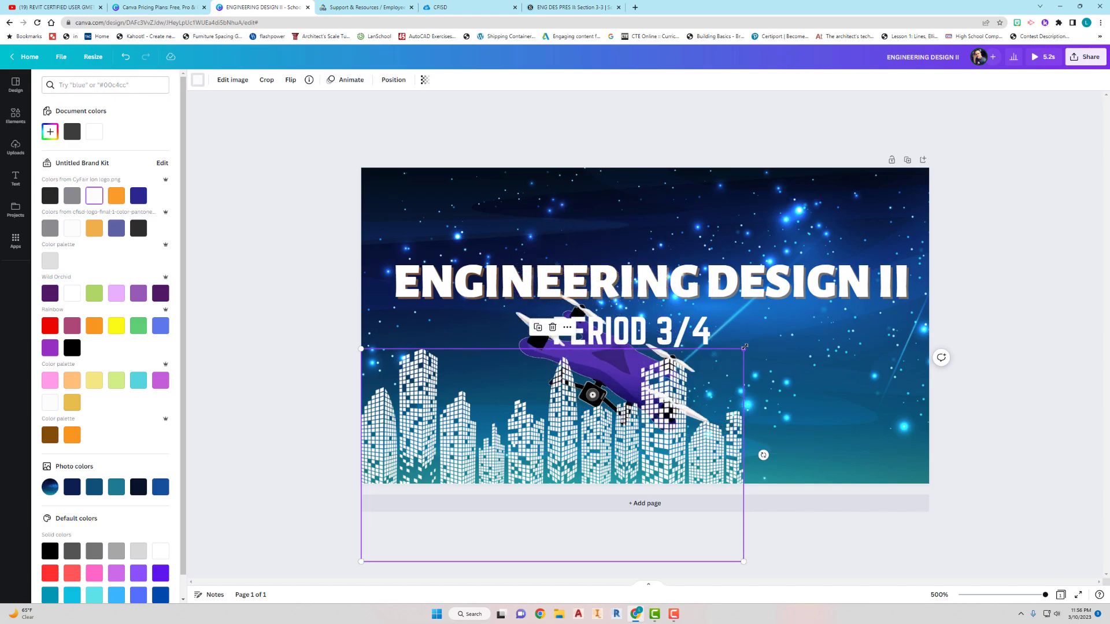
{"action": "left_click_drag", "start_coordinate": [745, 347], "coordinate": [969, 284]}
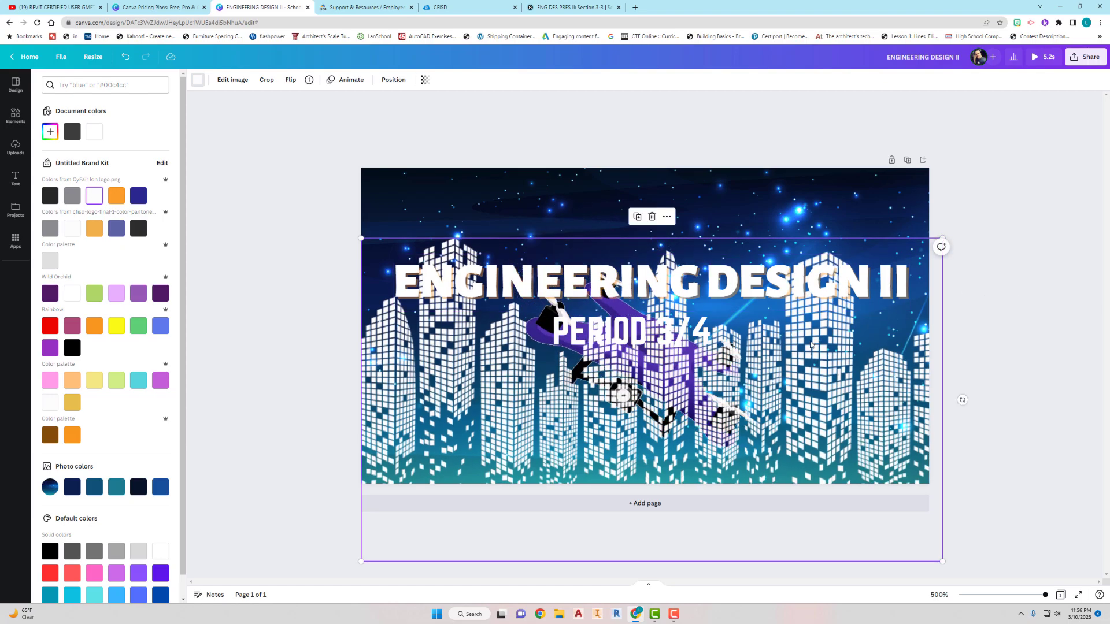
{"action": "left_click_drag", "start_coordinate": [813, 355], "coordinate": [808, 424]}
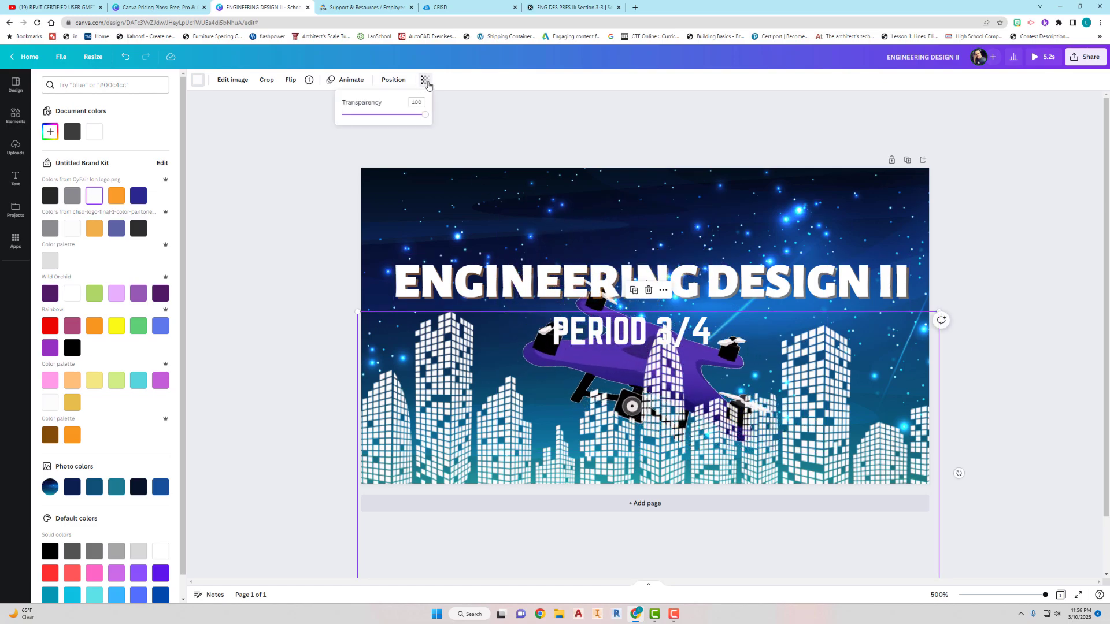
{"action": "left_click_drag", "start_coordinate": [424, 116], "coordinate": [369, 118]}
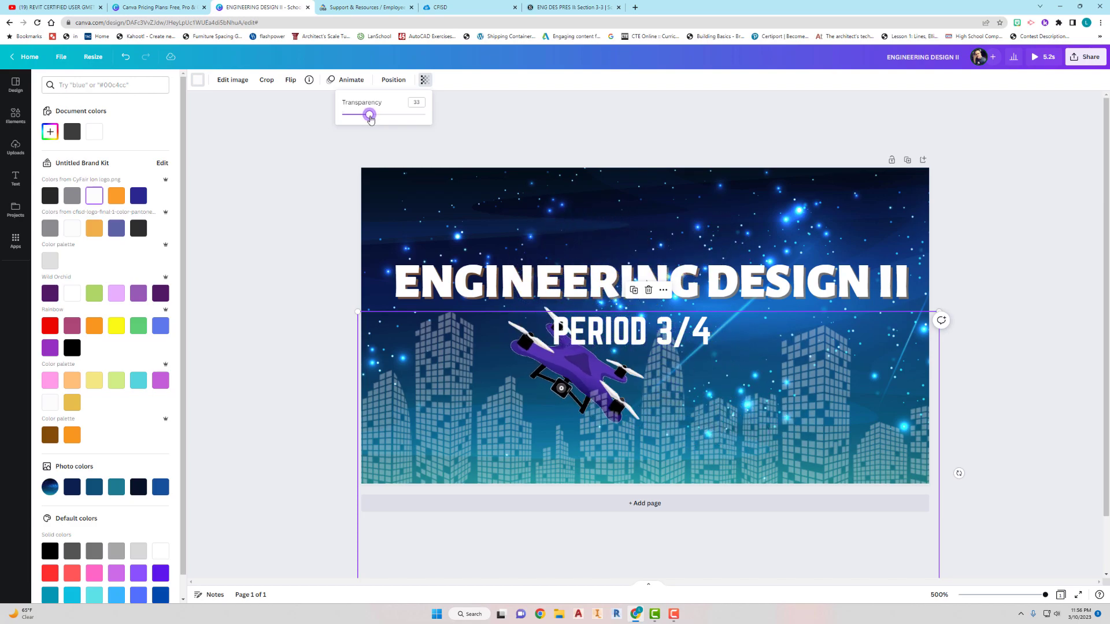
Send the white city skyline graphic to the back of the page, behind the drone and text, and deselect it
{"action": "right_click", "coordinate": [521, 434]}
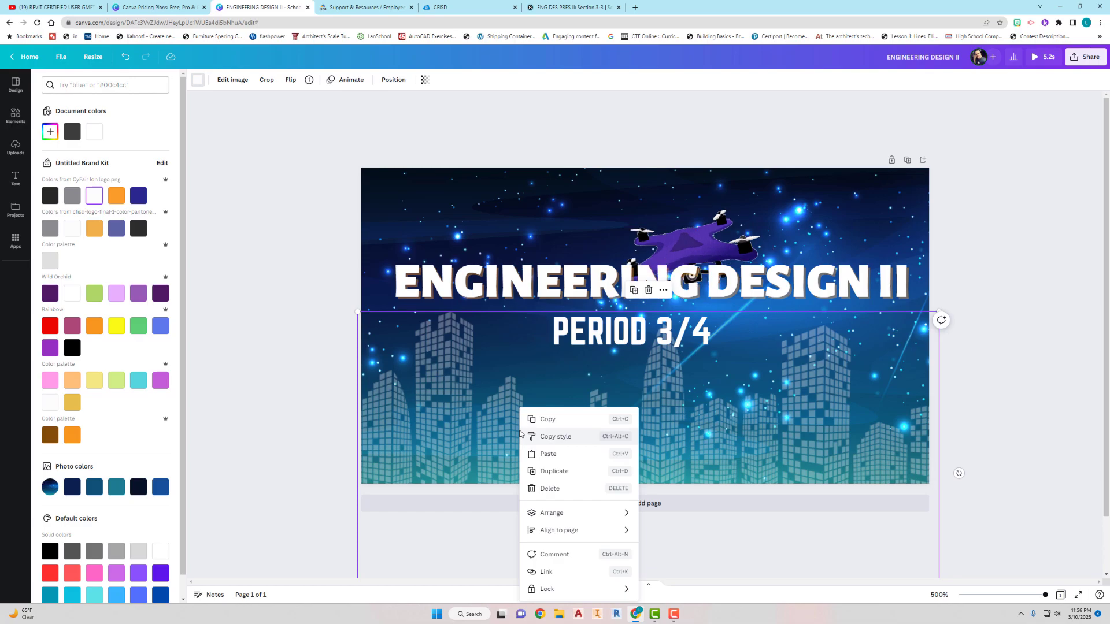
{"action": "mouse_move", "coordinate": [561, 519]}
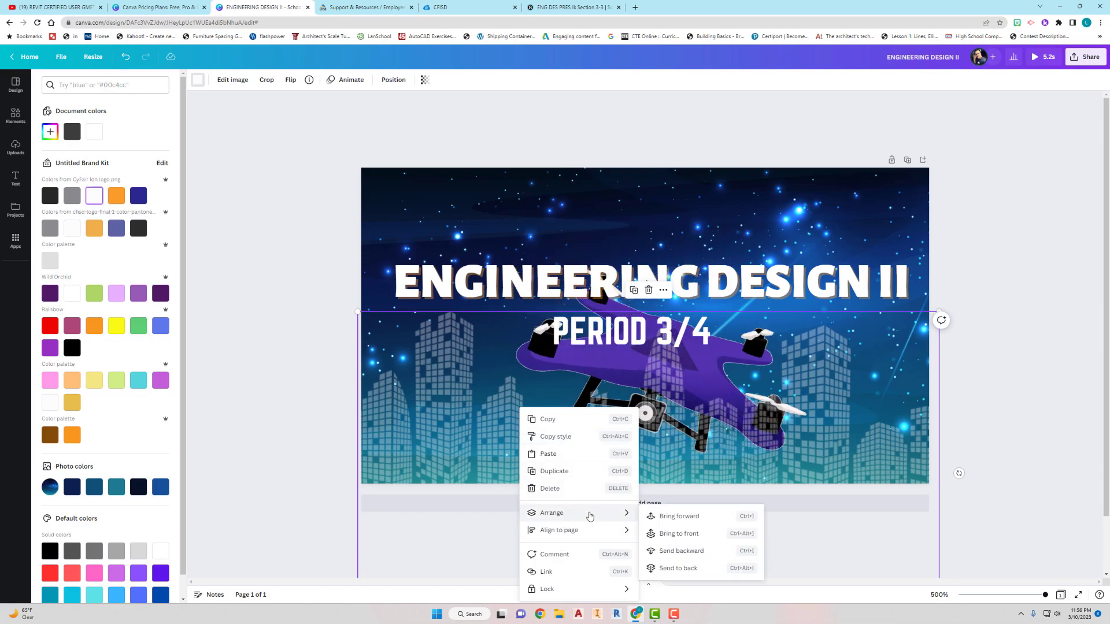
{"action": "left_click", "coordinate": [680, 570]}
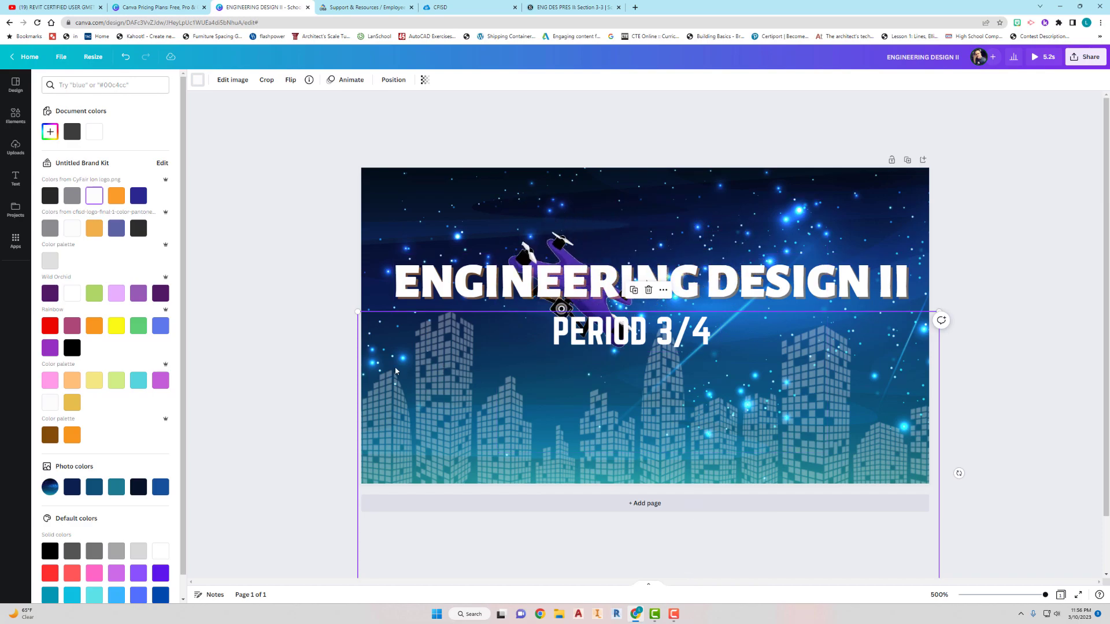
{"action": "key", "text": "Escape"}
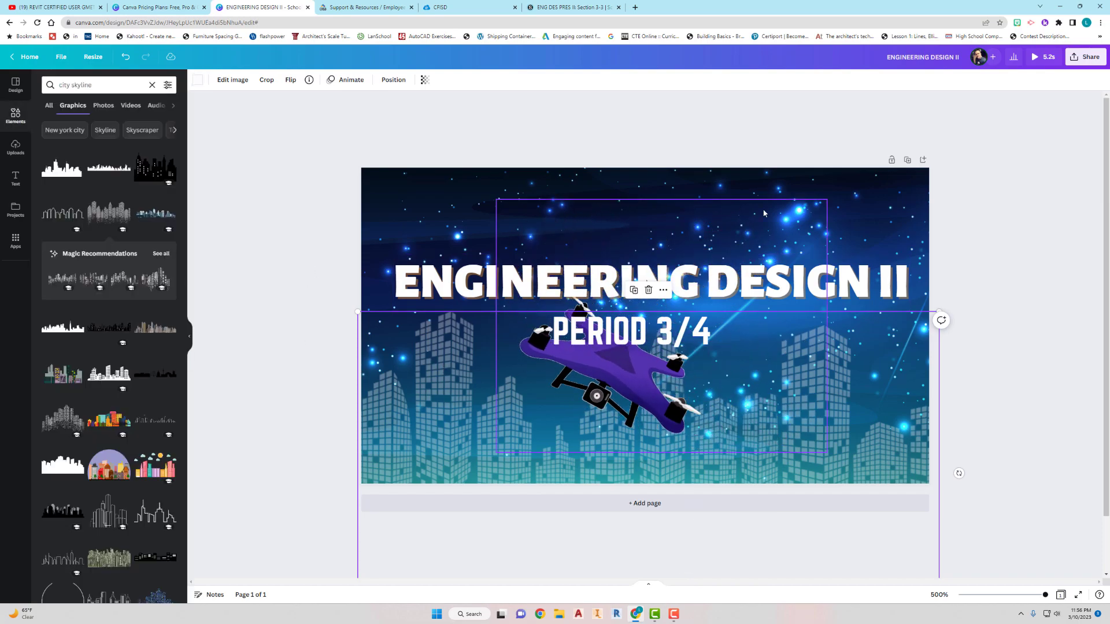
{"action": "left_click", "coordinate": [1043, 247]}
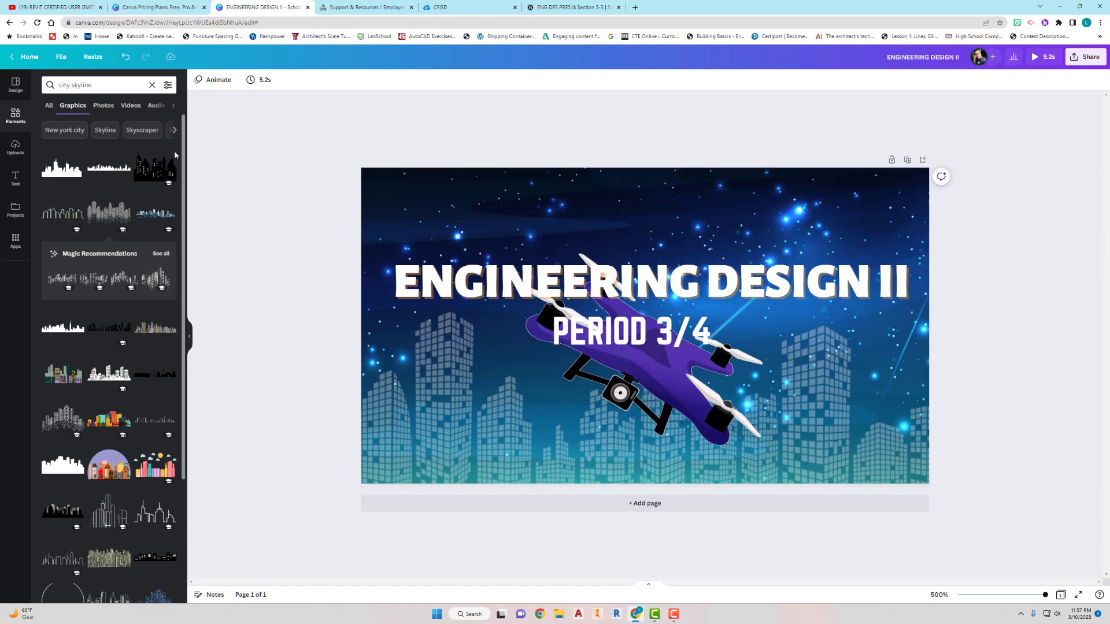
{"action": "scroll", "coordinate": [95, 347], "scroll_direction": "down", "scroll_amount": 7}
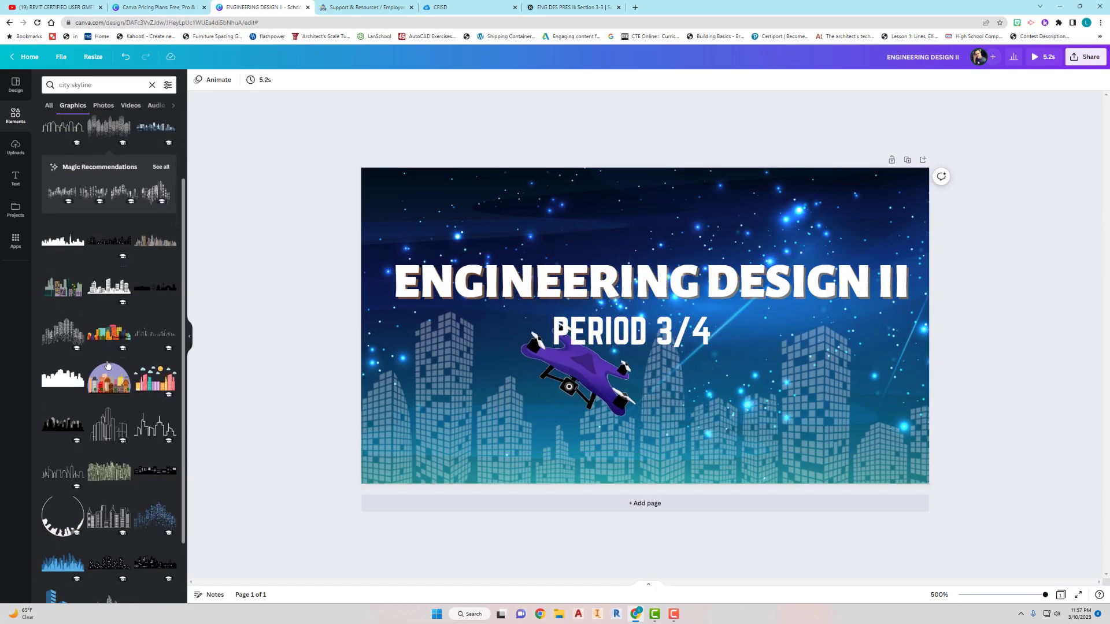
{"action": "scroll", "coordinate": [111, 356], "scroll_direction": "down", "scroll_amount": 1}
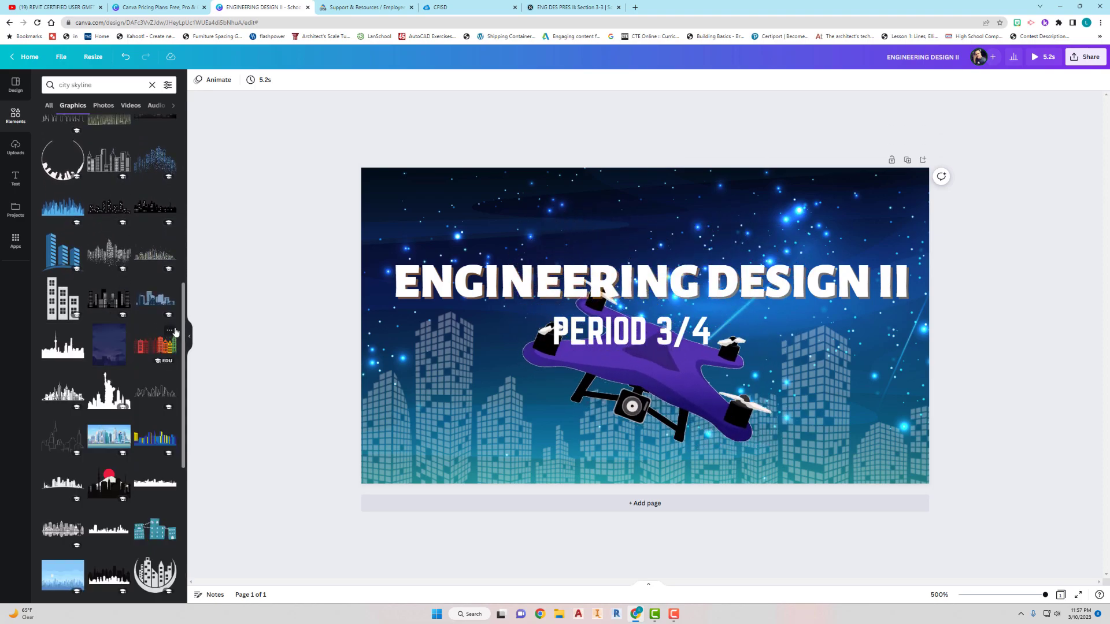
{"action": "scroll", "coordinate": [172, 339], "scroll_direction": "down", "scroll_amount": 2}
{"action": "scroll", "coordinate": [161, 341], "scroll_direction": "down", "scroll_amount": 2}
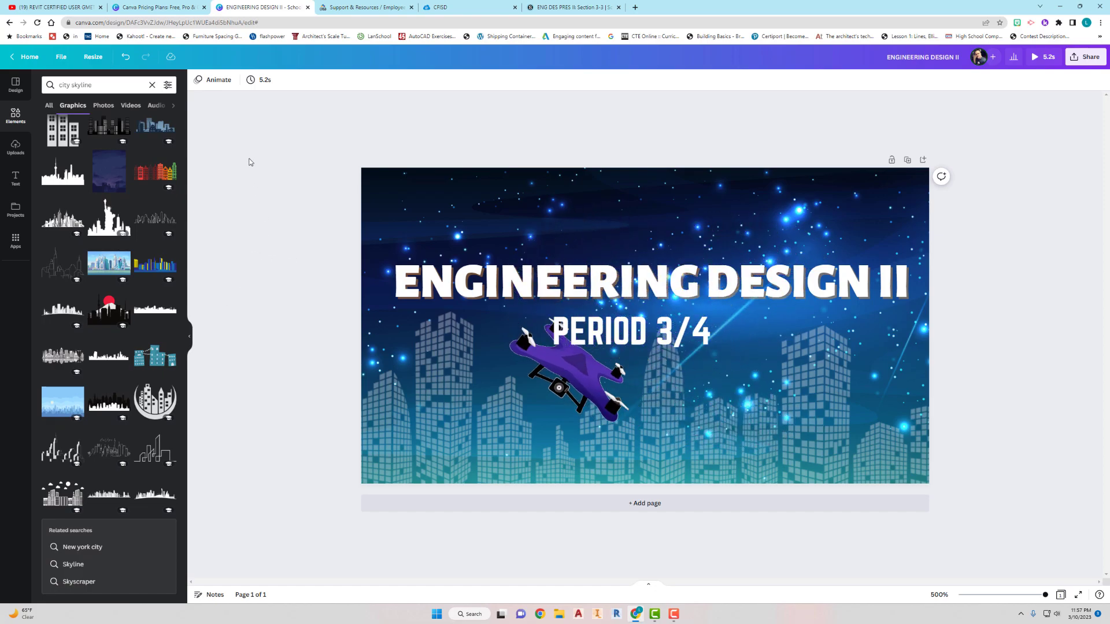
Open the design's download settings and set the file type to GIF
{"action": "left_click", "coordinate": [1091, 58]}
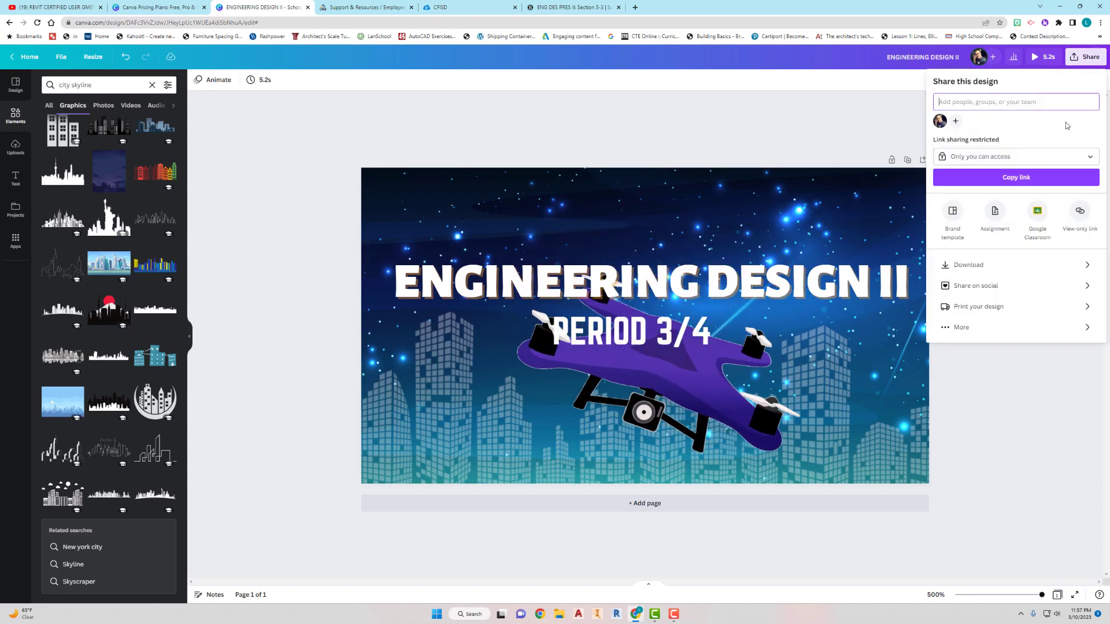
{"action": "left_click", "coordinate": [994, 267]}
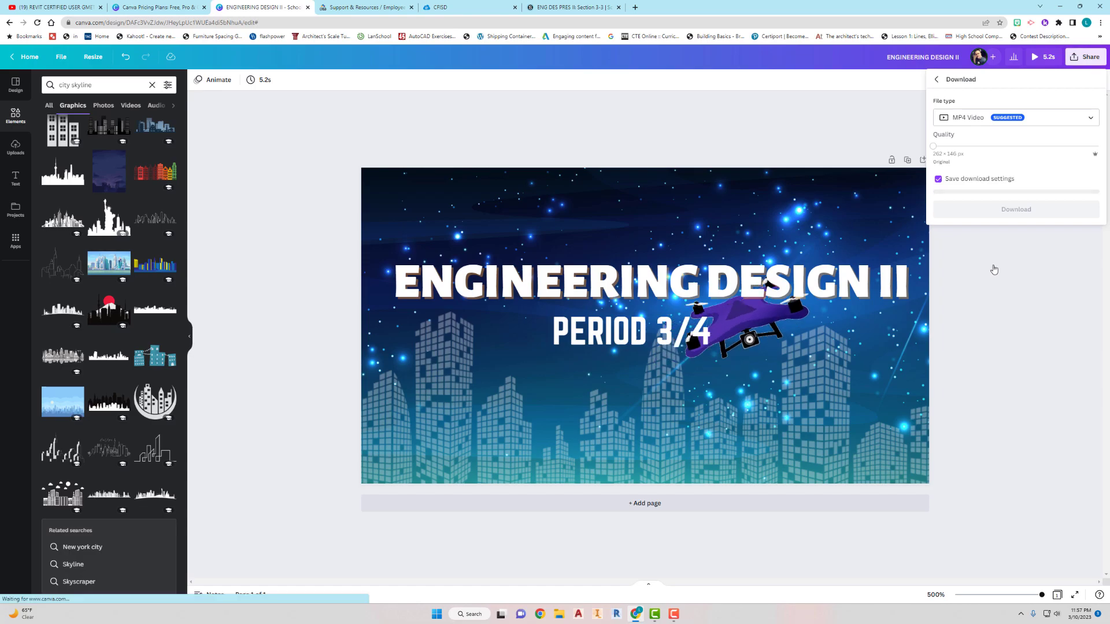
{"action": "left_click", "coordinate": [962, 121]}
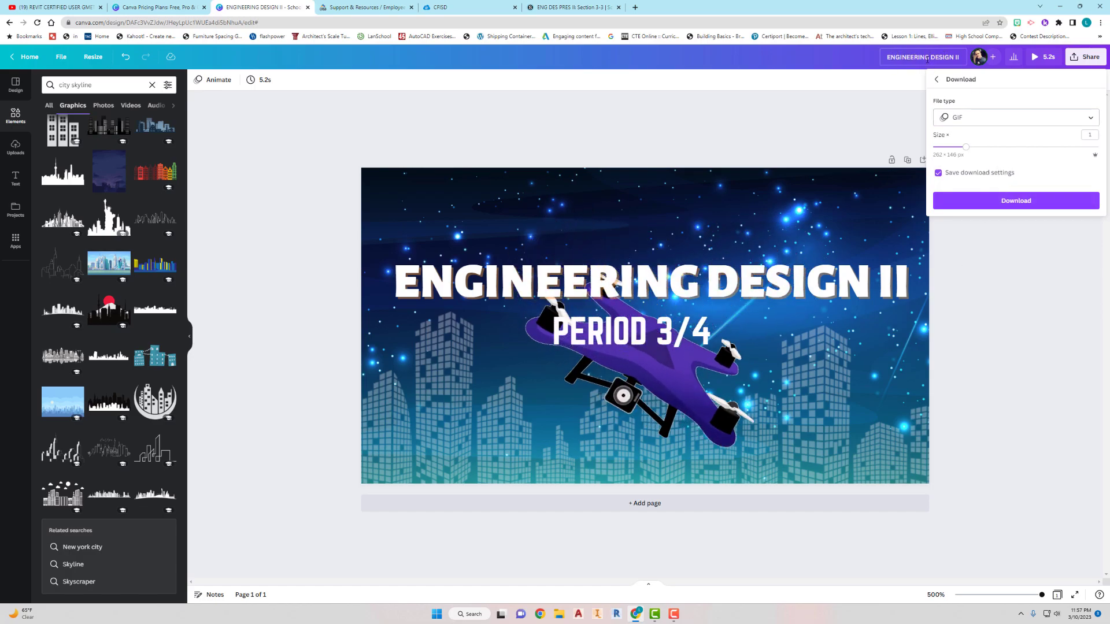
Rename the design as ENGINEERING DESIGN II NEW
{"action": "left_click", "coordinate": [958, 58]}
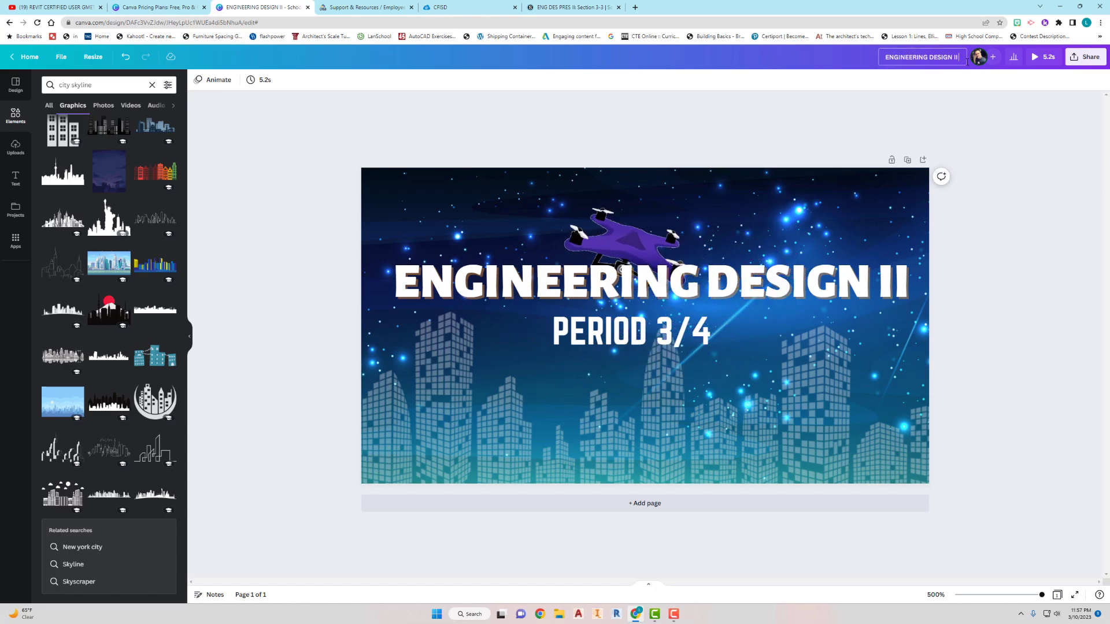
{"action": "type", "text": "ne"}
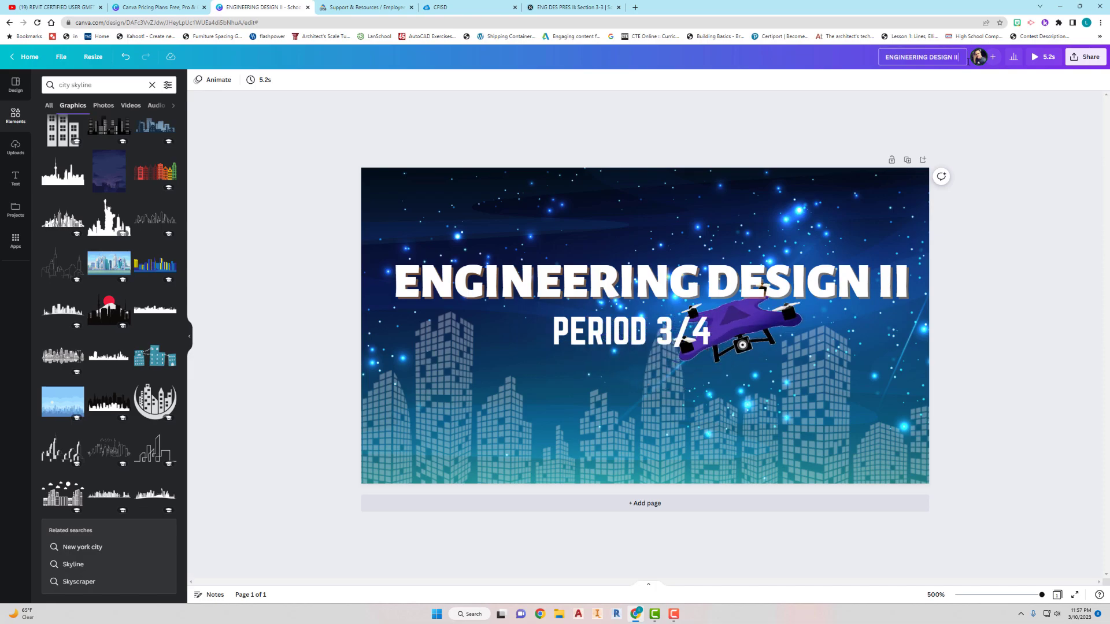
{"action": "type", "text": " new"}
{"action": "key", "text": "Return"}
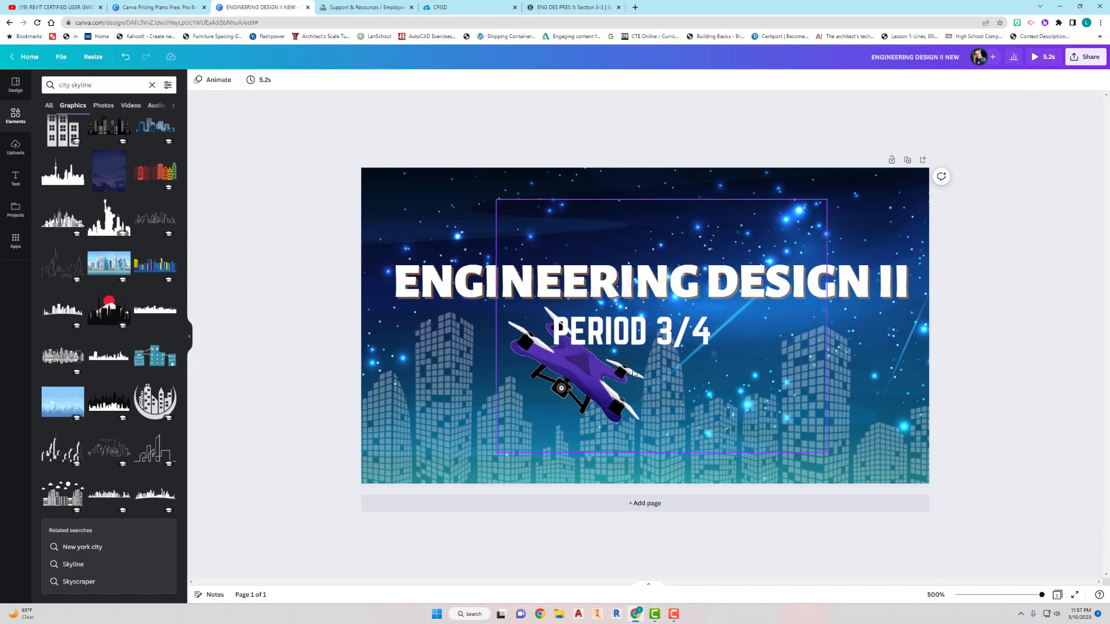
Duplicate the finished course card as a second page and compare the two pages
{"action": "left_click", "coordinate": [907, 164]}
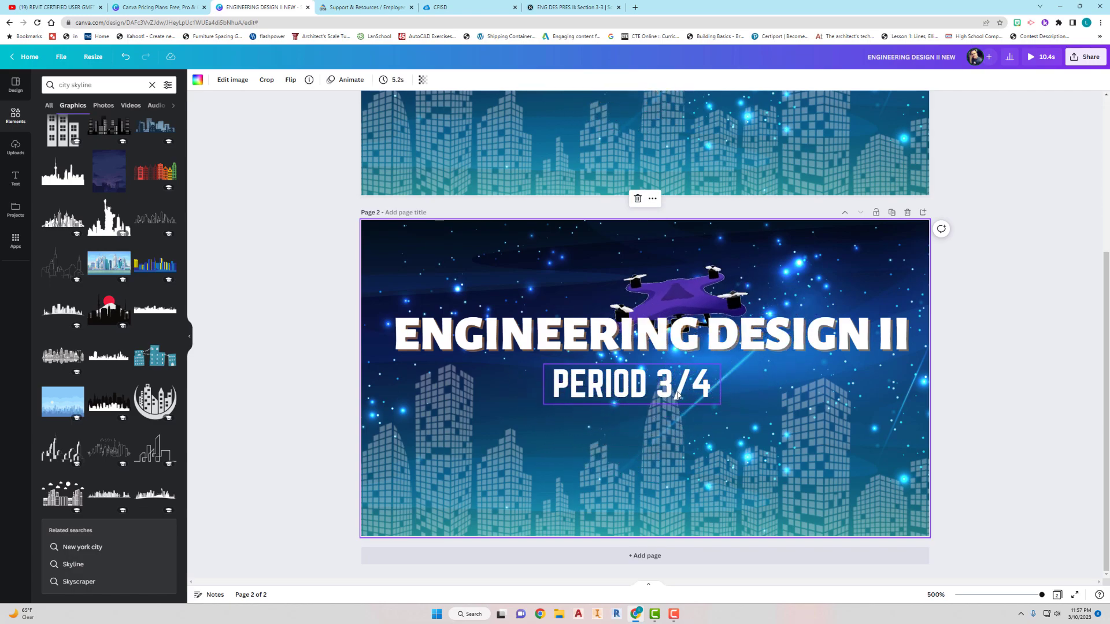
{"action": "scroll", "coordinate": [673, 382], "scroll_direction": "up", "scroll_amount": 1}
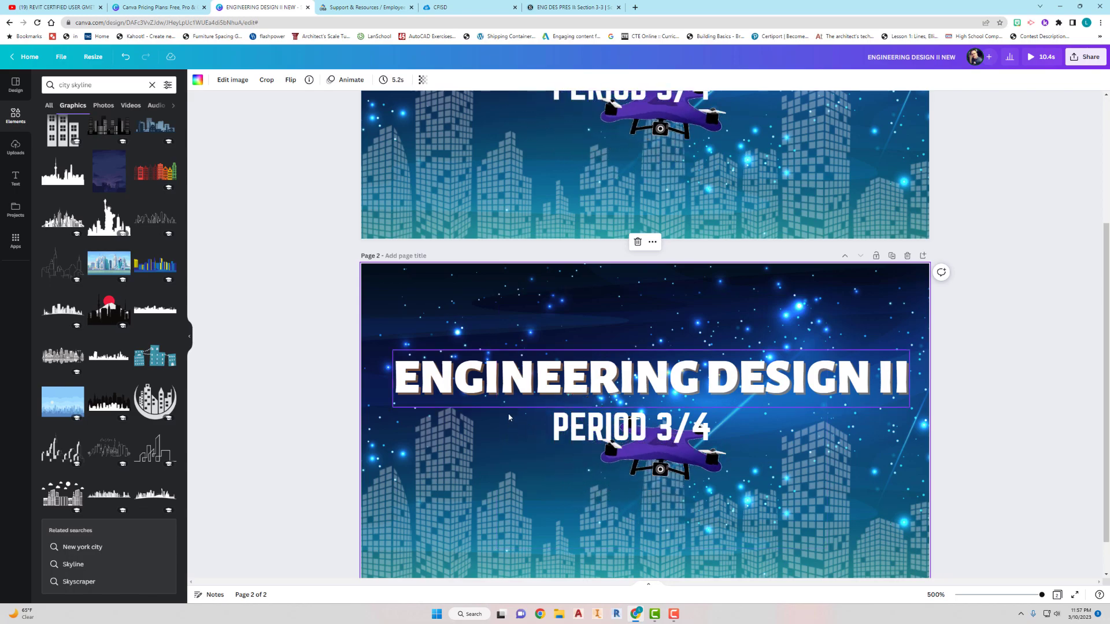
{"action": "scroll", "coordinate": [717, 366], "scroll_direction": "down", "scroll_amount": 1}
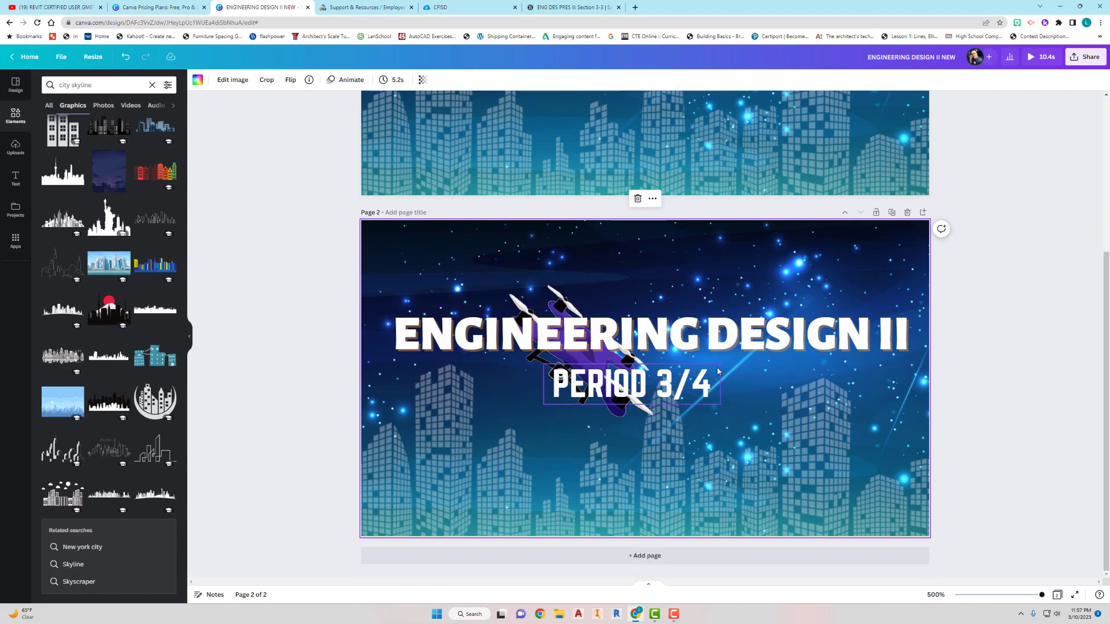
{"action": "scroll", "coordinate": [718, 368], "scroll_direction": "up", "scroll_amount": 5}
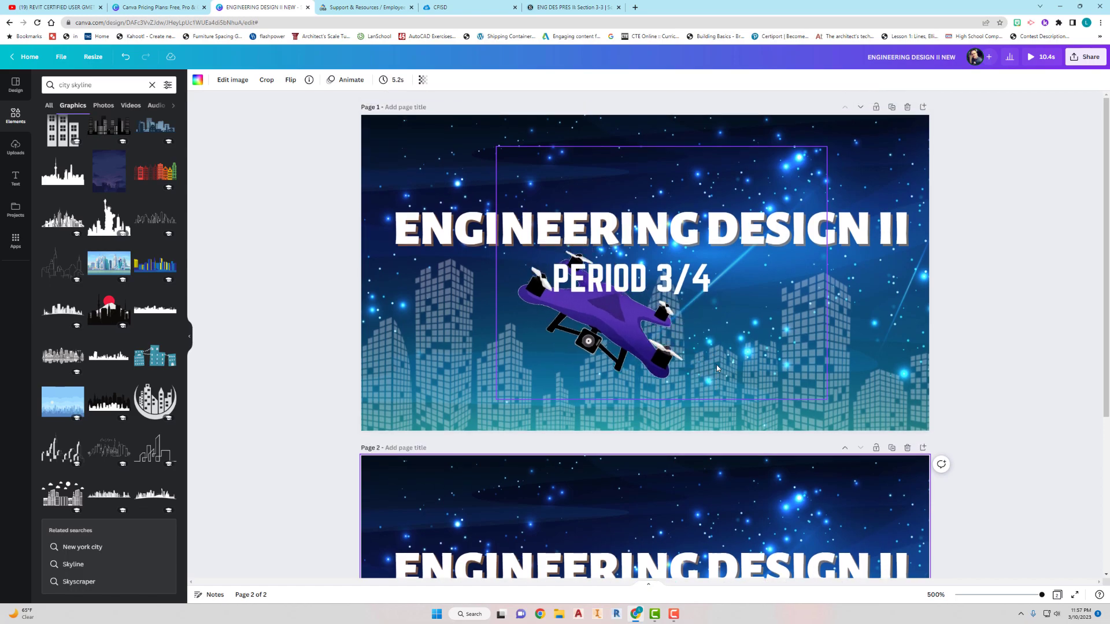
{"action": "scroll", "coordinate": [716, 365], "scroll_direction": "down", "scroll_amount": 2}
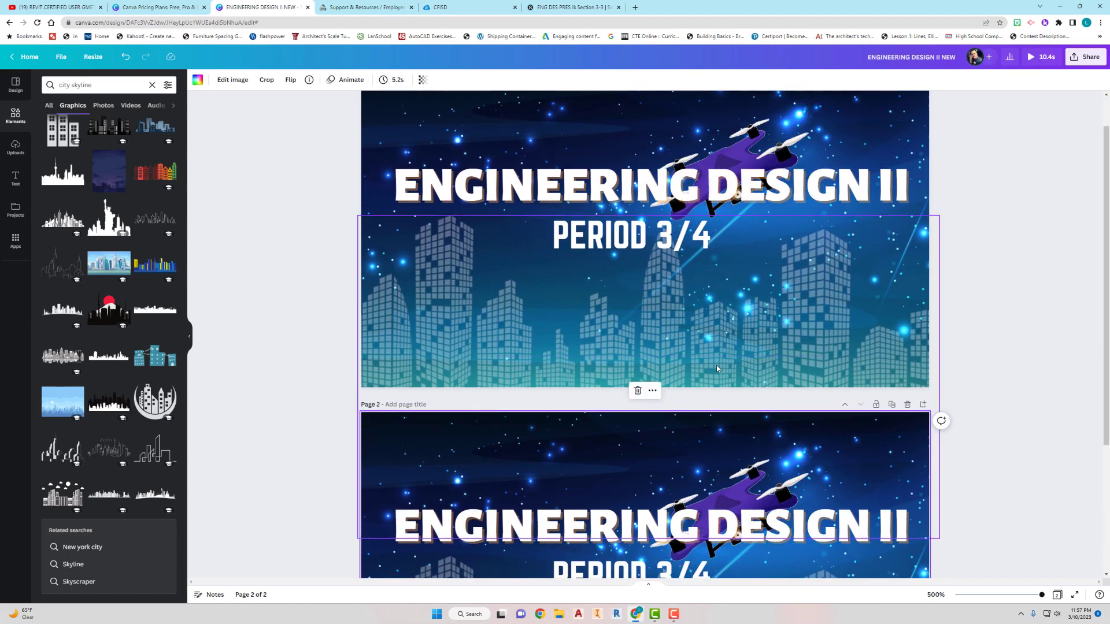
{"action": "scroll", "coordinate": [717, 367], "scroll_direction": "down", "scroll_amount": 3}
{"action": "scroll", "coordinate": [717, 365], "scroll_direction": "up", "scroll_amount": 5}
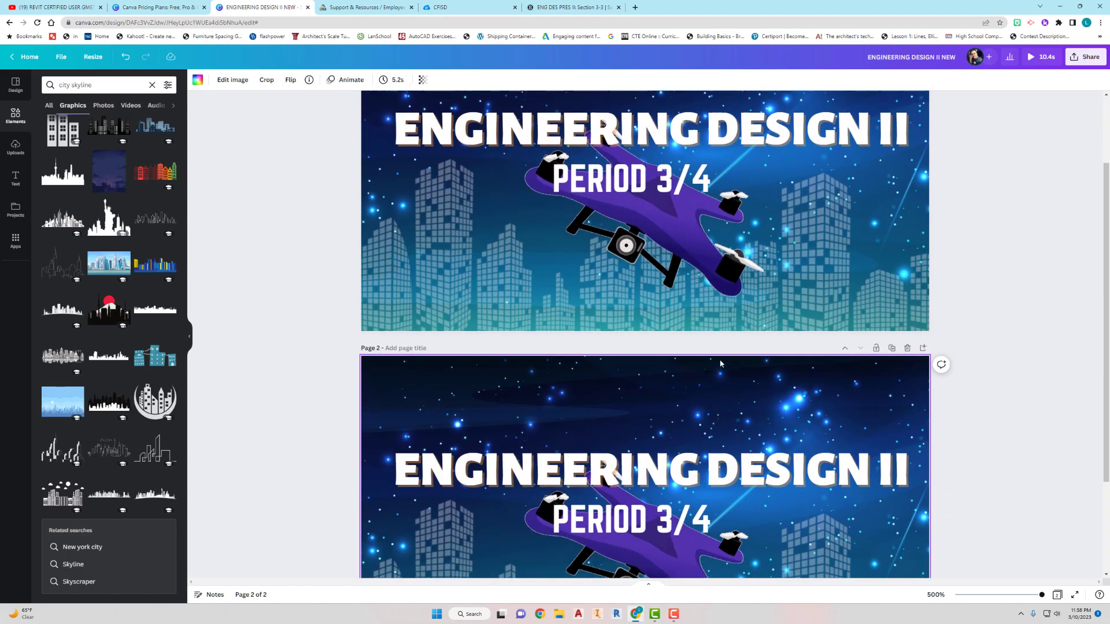
{"action": "scroll", "coordinate": [734, 347], "scroll_direction": "up", "scroll_amount": 1}
{"action": "scroll", "coordinate": [798, 335], "scroll_direction": "down", "scroll_amount": 5}
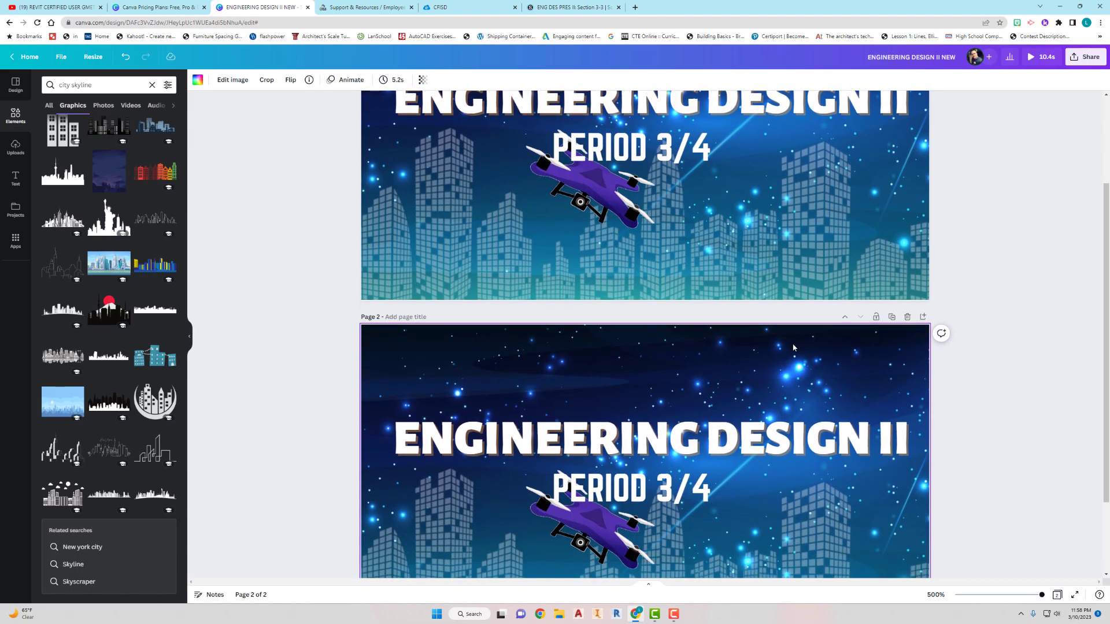
{"action": "scroll", "coordinate": [806, 353], "scroll_direction": "up", "scroll_amount": 5}
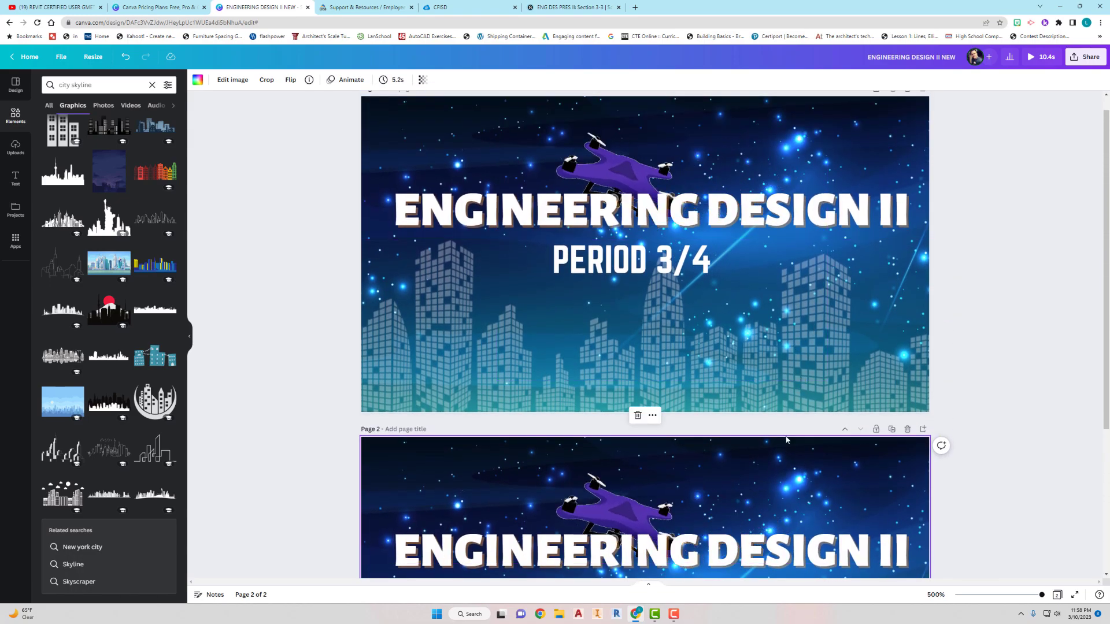
{"action": "scroll", "coordinate": [805, 375], "scroll_direction": "up", "scroll_amount": 1}
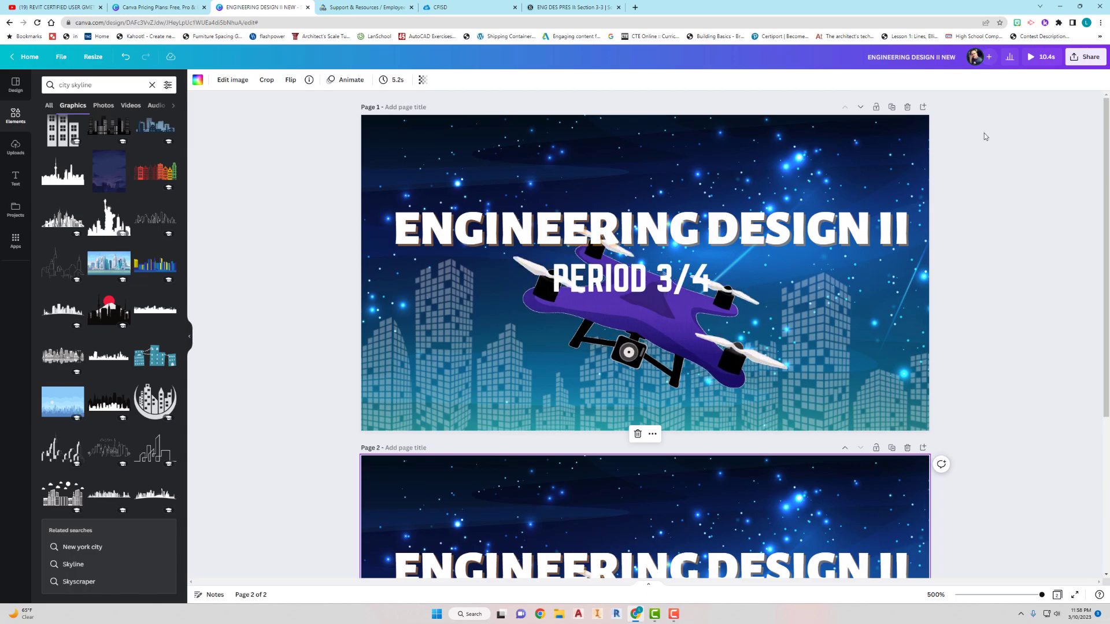
Download only page 1 of the design as a GIF, leaving page 2 out of the page selection
{"action": "left_click", "coordinate": [1087, 61]}
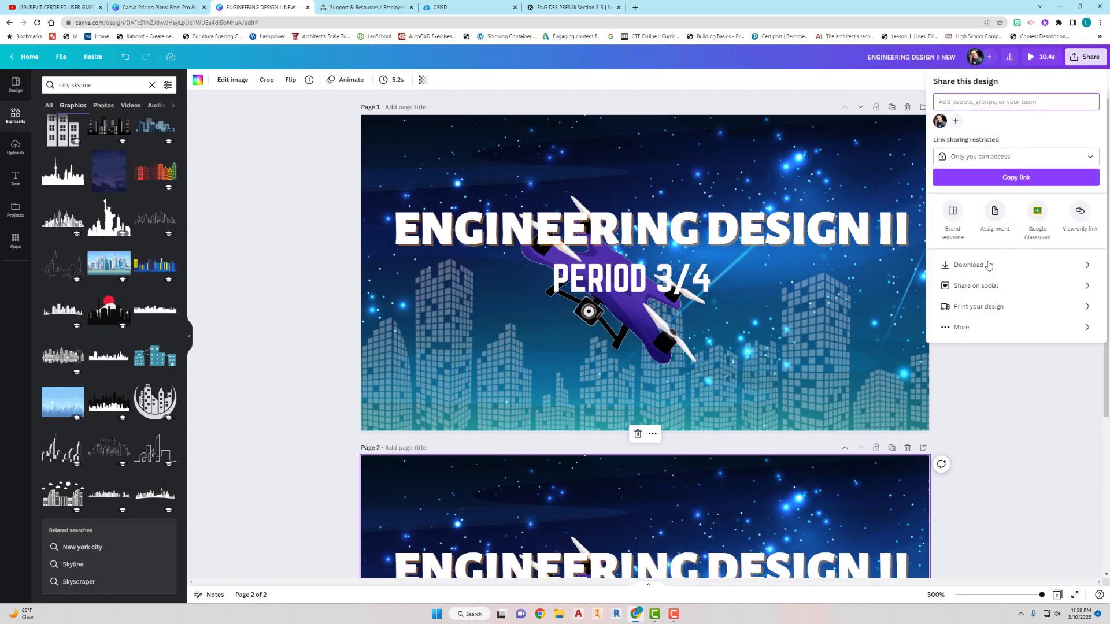
{"action": "left_click", "coordinate": [989, 265]}
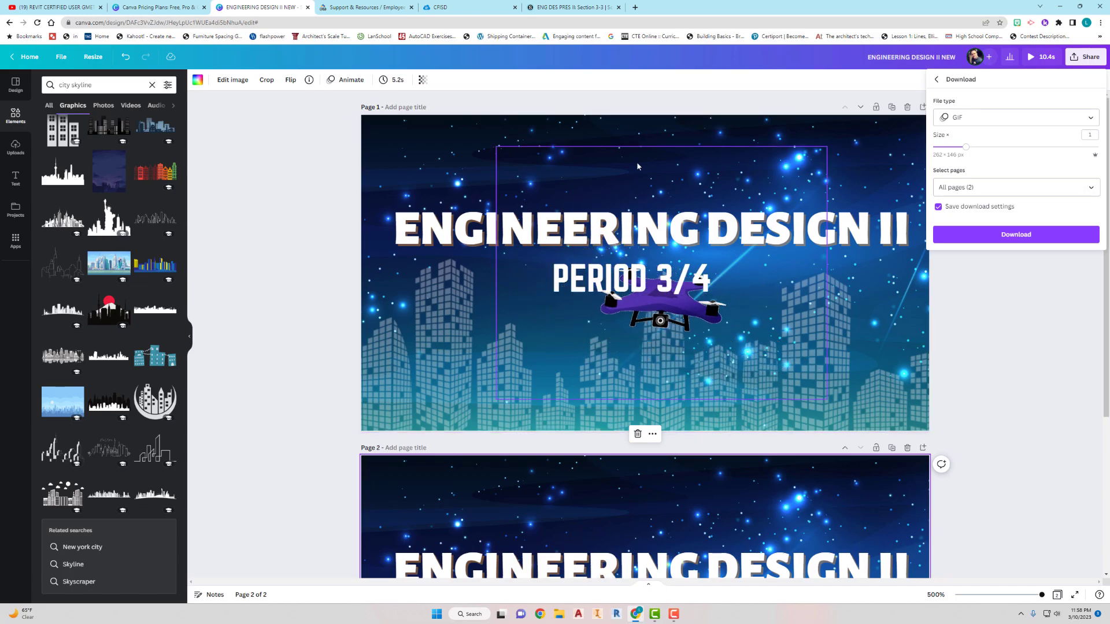
{"action": "left_click", "coordinate": [1090, 189]}
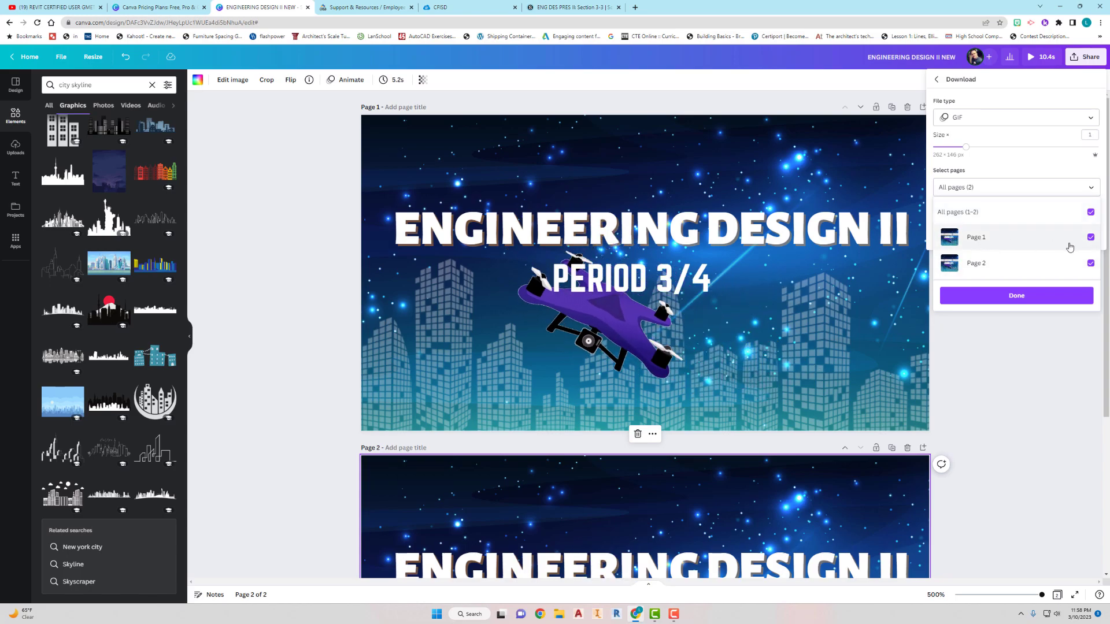
{"action": "left_click", "coordinate": [1091, 264]}
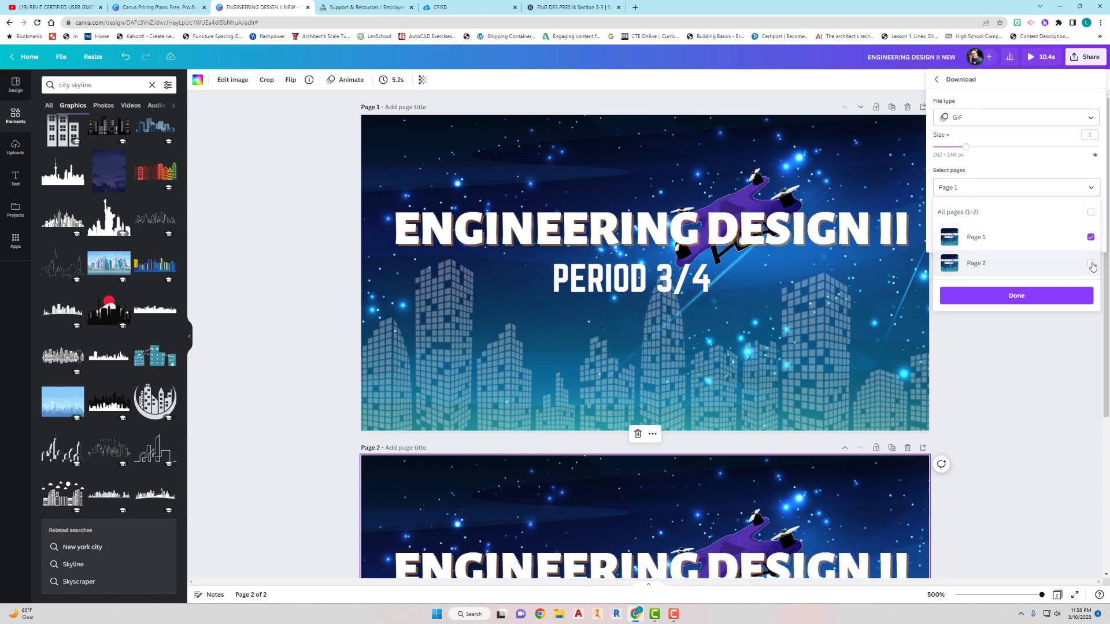
{"action": "left_click", "coordinate": [1013, 299]}
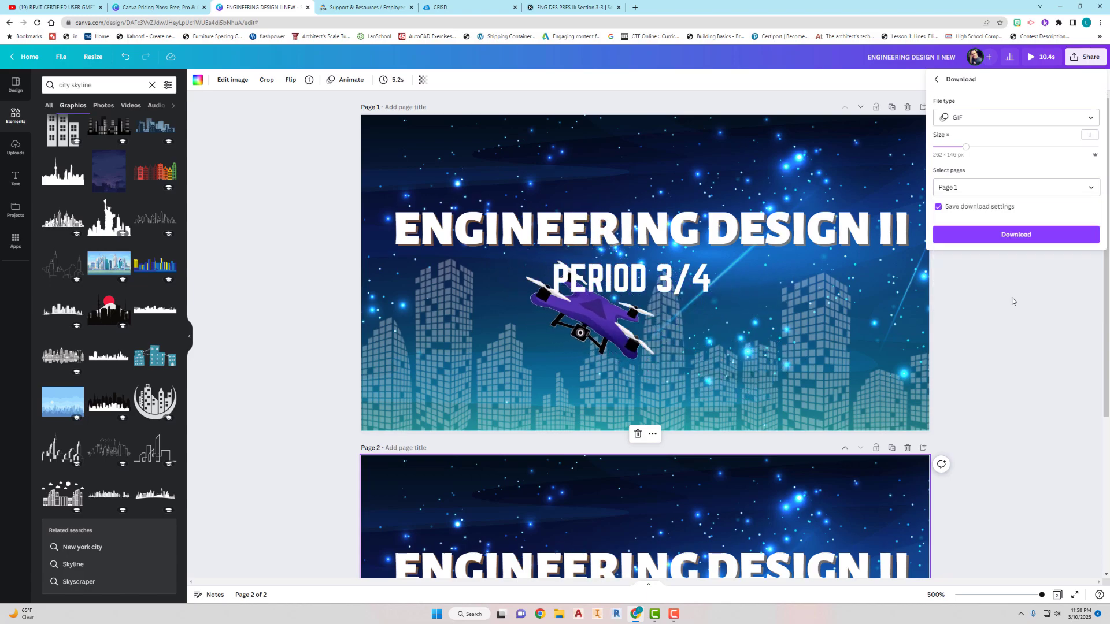
{"action": "left_click", "coordinate": [1019, 238]}
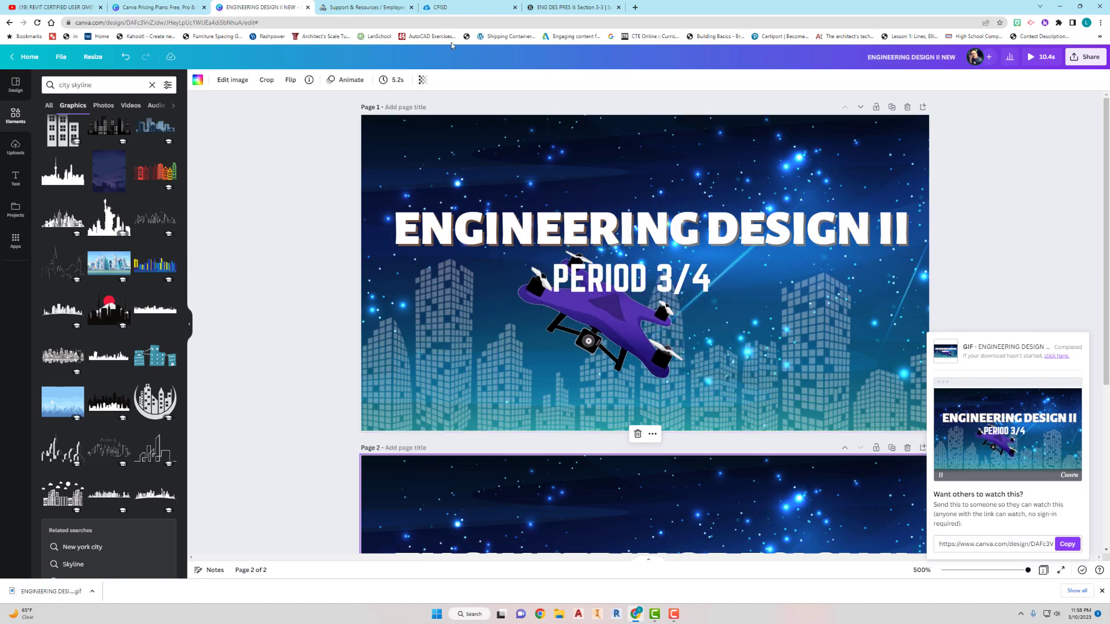
Switch to Schoology, open the ENG DES PRES II Section 3-3 course and start editing its profile picture
{"action": "left_click", "coordinate": [554, 11]}
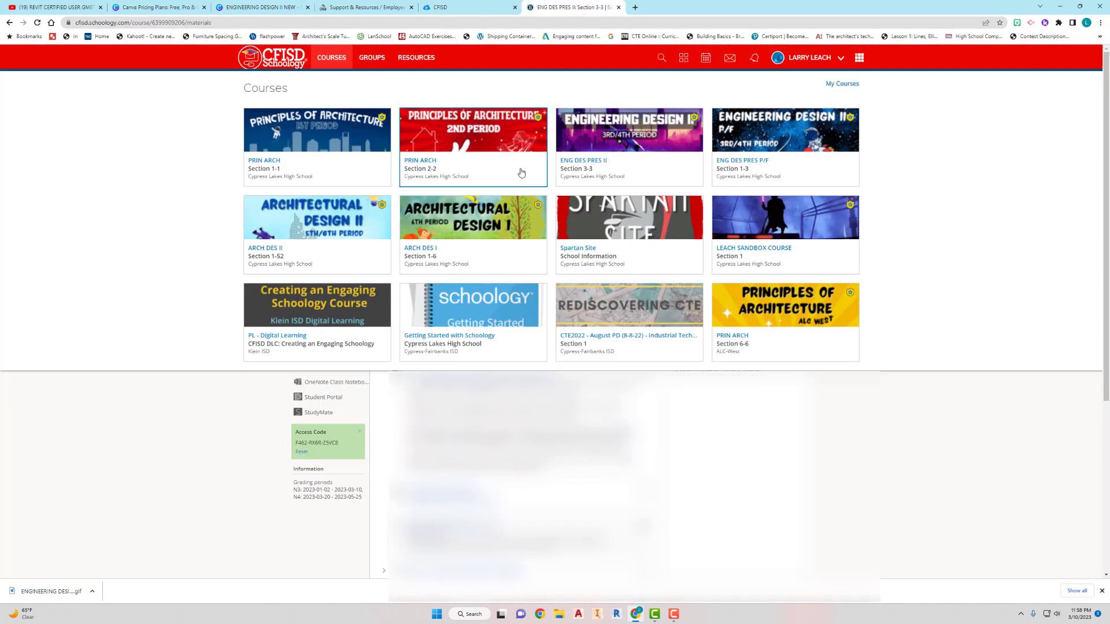
{"action": "left_click", "coordinate": [584, 152]}
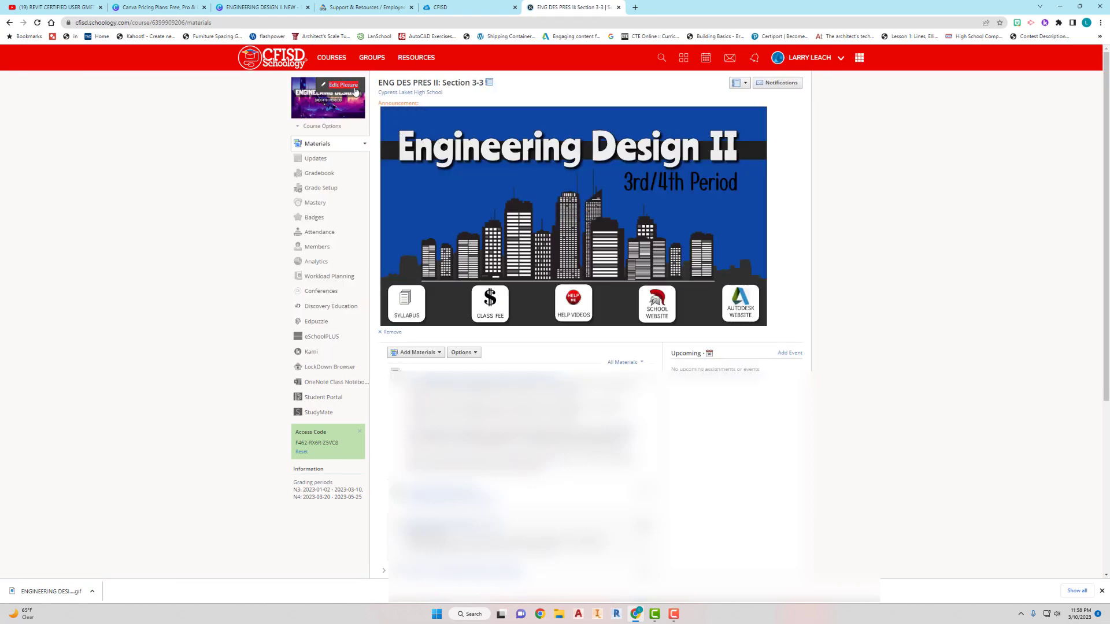
{"action": "left_click", "coordinate": [351, 87]}
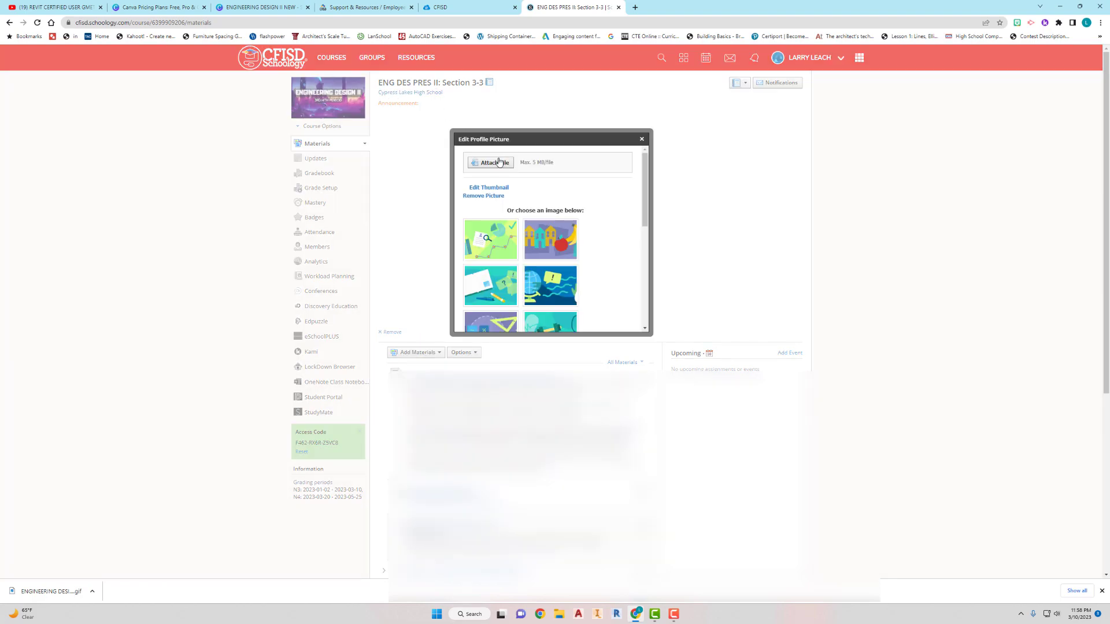
Upload the ENGINEERING DESIGN II NEW file from Downloads as the course picture, and show the course overview to check the card
{"action": "left_click", "coordinate": [493, 163]}
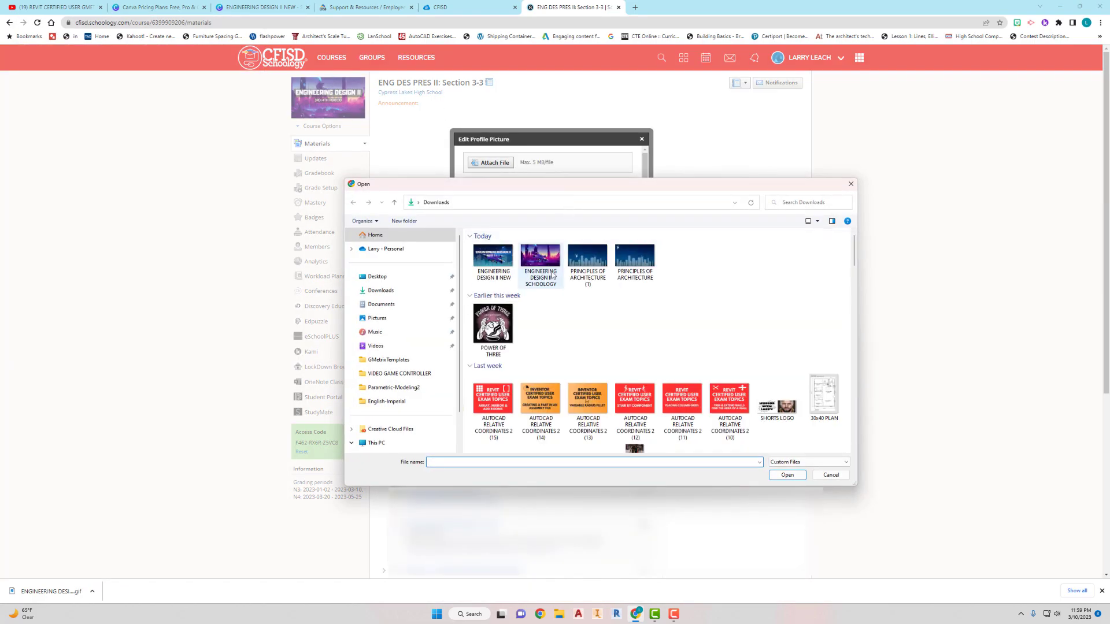
{"action": "left_click", "coordinate": [492, 259]}
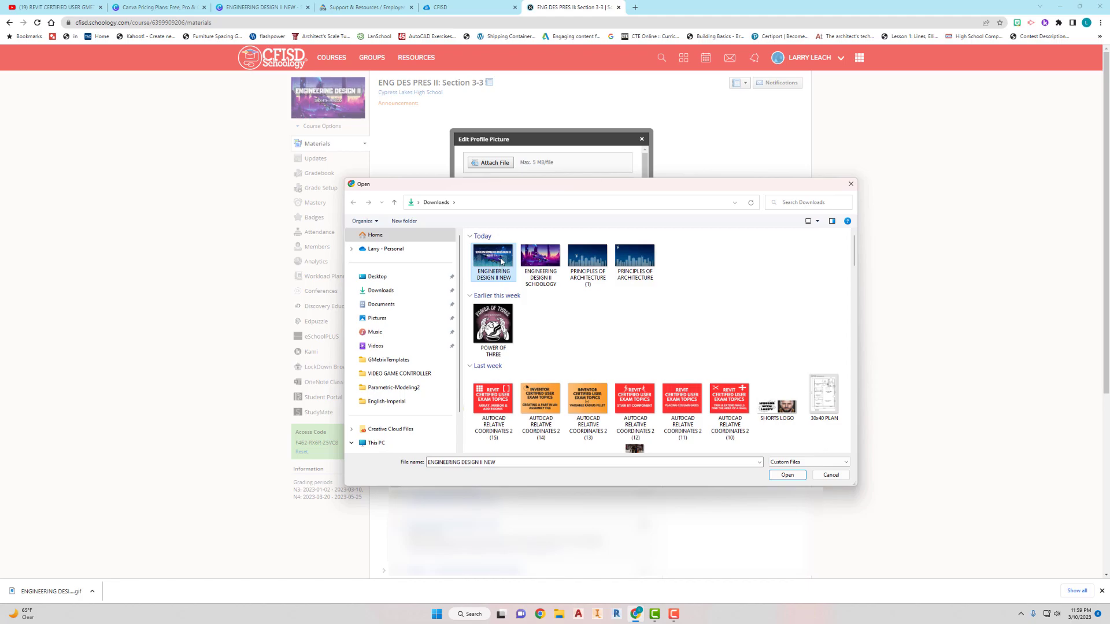
{"action": "left_click", "coordinate": [786, 476]}
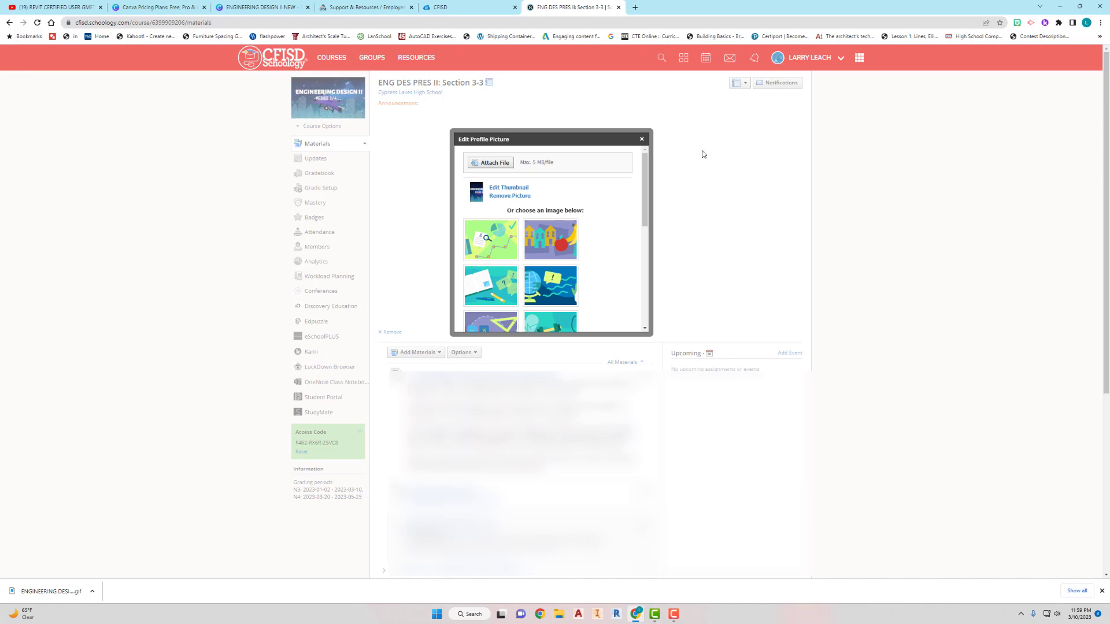
{"action": "left_click", "coordinate": [642, 139]}
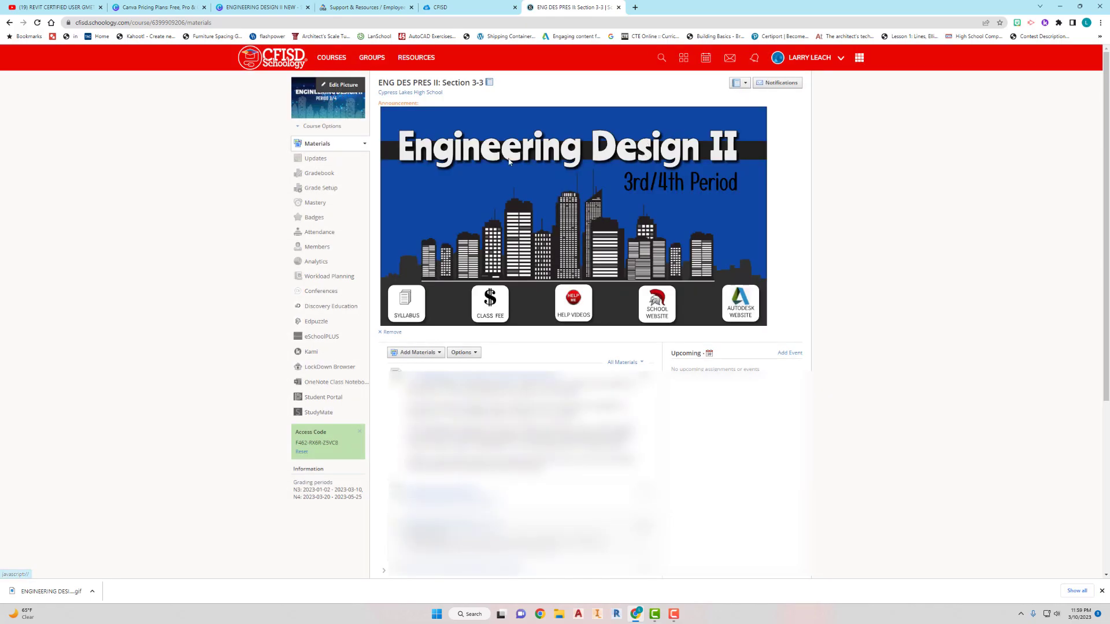
{"action": "left_click", "coordinate": [340, 60]}
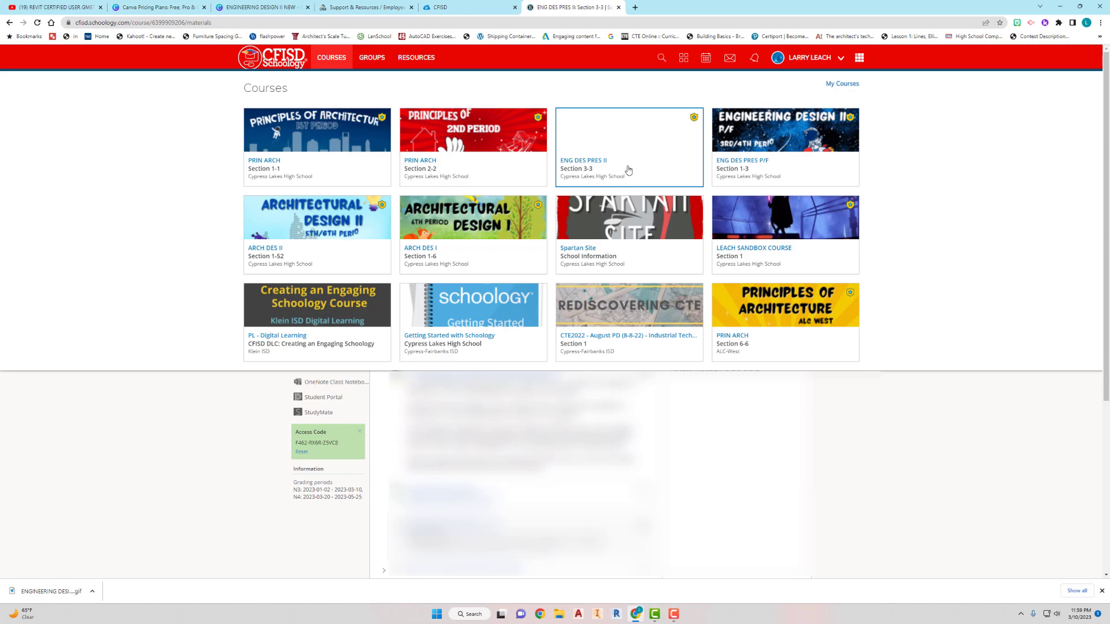